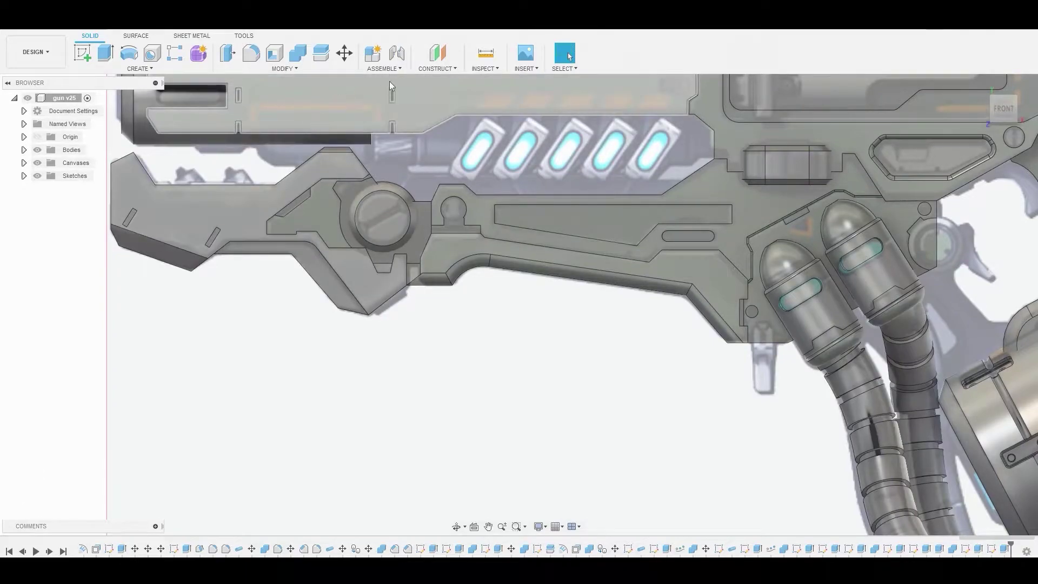
# - Chamfer the straight upper edge of the gun's front lower jaw with an equal-distance chamfer
pyautogui.click(286, 68)
pyautogui.click(273, 108)
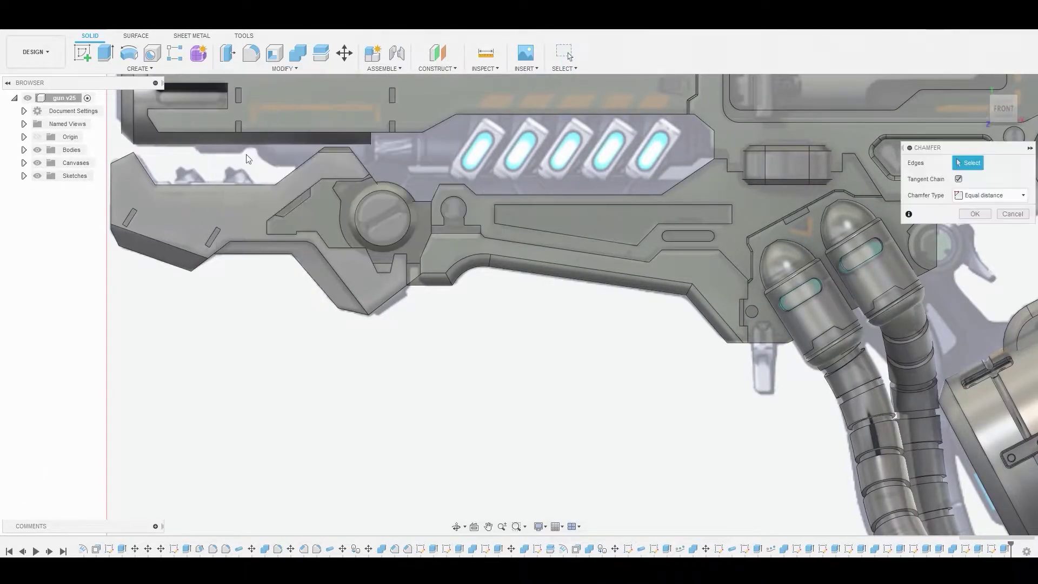
pyautogui.click(210, 184)
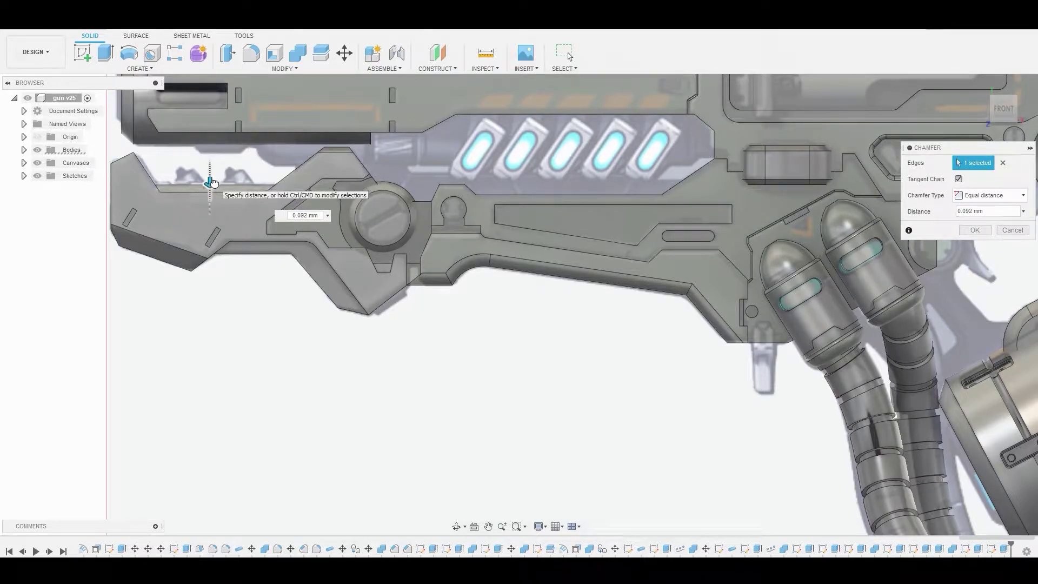
pyautogui.moveTo(211, 181); pyautogui.dragTo(234, 218)
pyautogui.rightClick(260, 314)
pyautogui.click(291, 316)
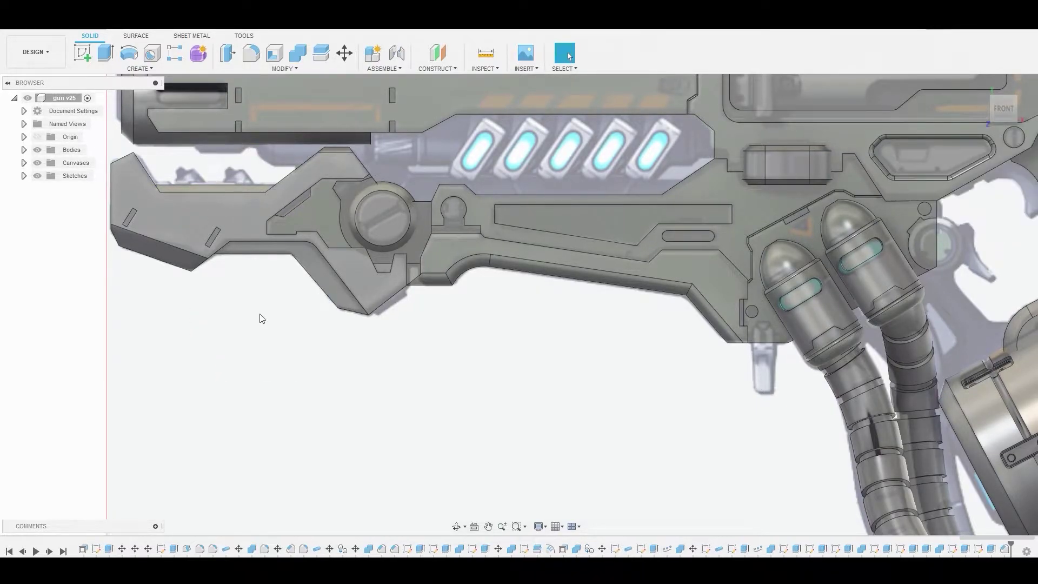
# - Chamfer the slanted edge at the jaw's front tip with an equal distance of 0.055 mm
pyautogui.rightClick(259, 313)
pyautogui.click(259, 282)
pyautogui.click(148, 182)
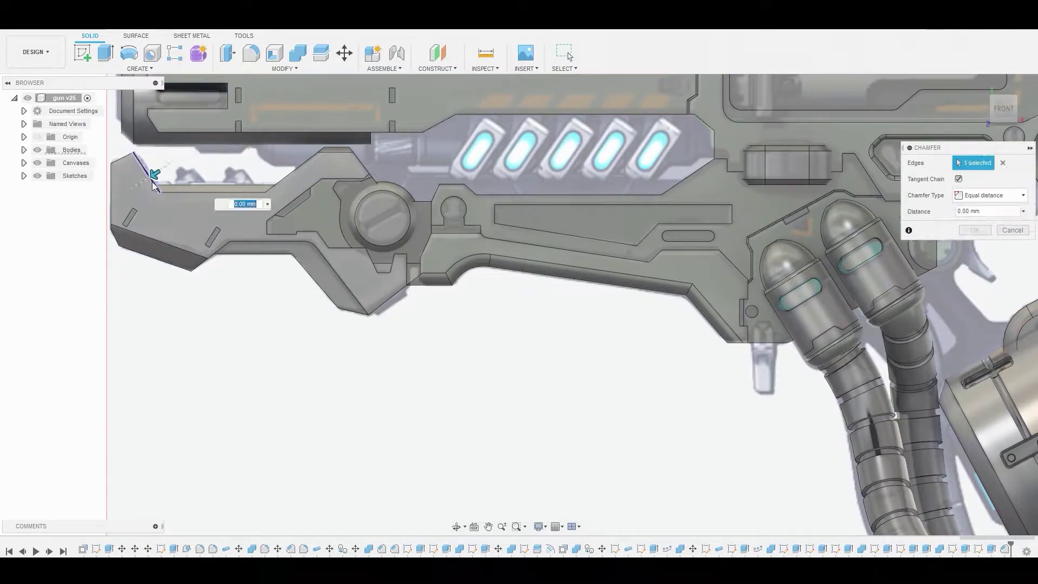
pyautogui.moveTo(154, 173); pyautogui.dragTo(152, 175)
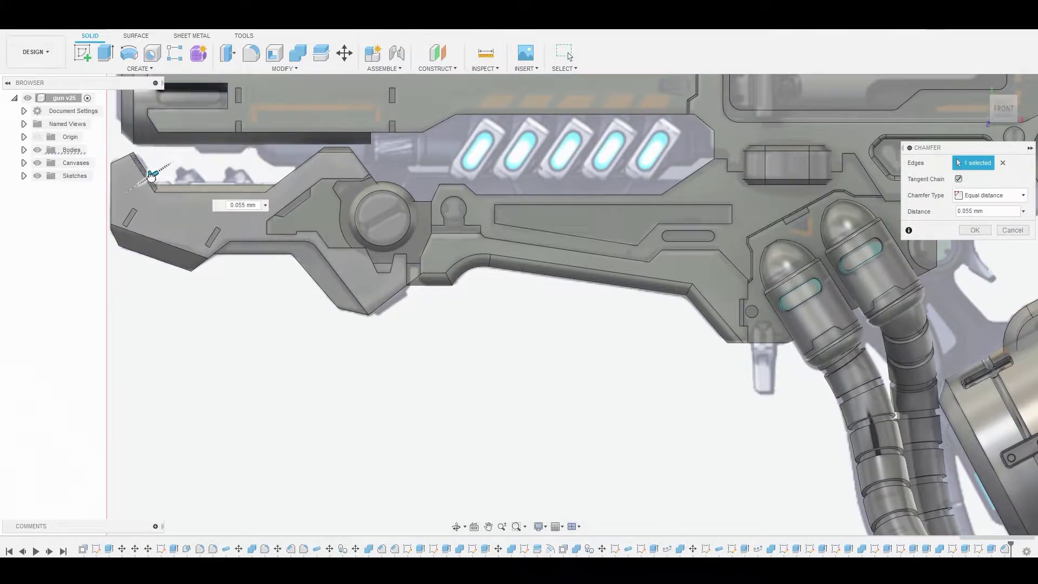
pyautogui.rightClick(232, 332)
pyautogui.click(270, 332)
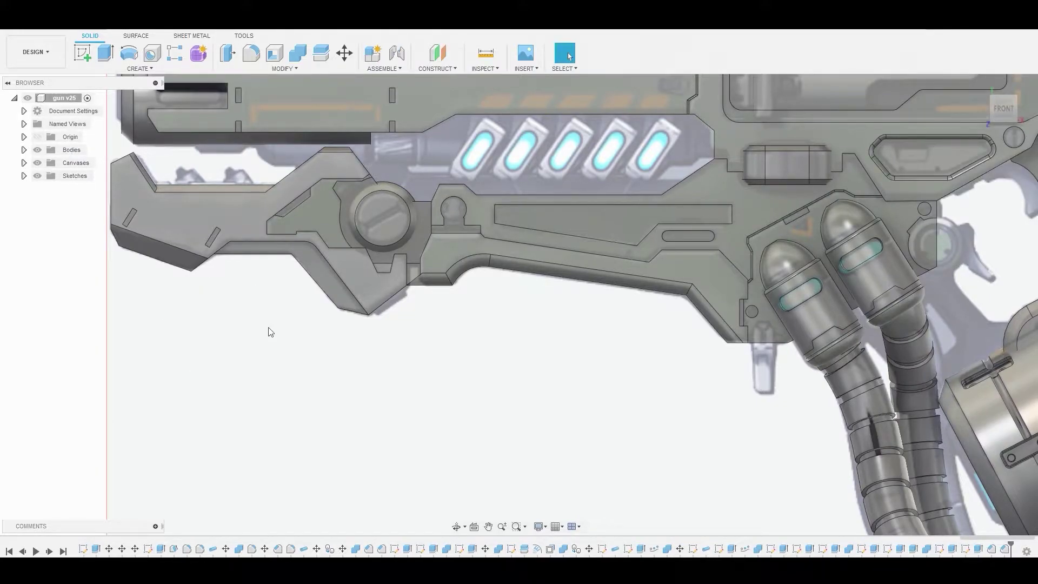
pyautogui.moveTo(385, 353); pyautogui.dragTo(334, 401, button='middle')
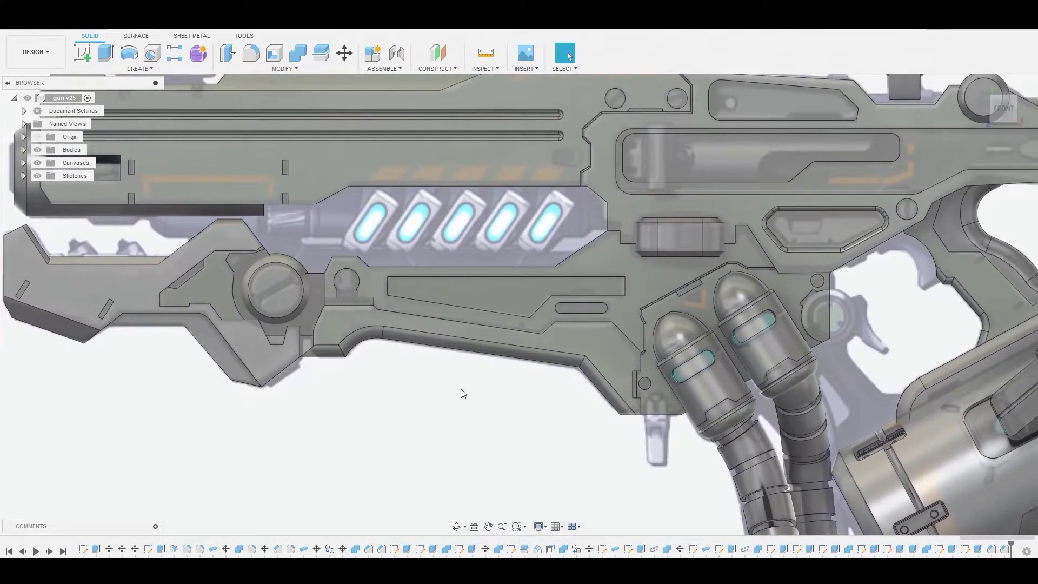
pyautogui.moveTo(463, 393); pyautogui.dragTo(423, 307, button='middle')
pyautogui.scroll(3, 423, 307)
pyautogui.click(449, 232)
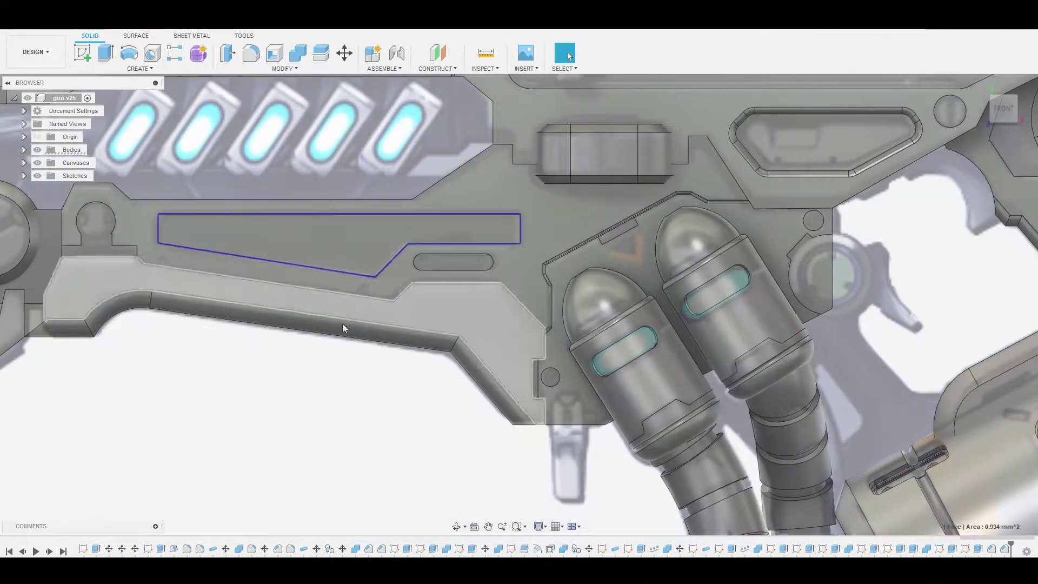
pyautogui.keyDown('shift'); pyautogui.moveTo(343, 327); pyautogui.dragTo(429, 204, button='middle'); pyautogui.keyUp('shift')
pyautogui.rightClick(397, 248)
pyautogui.click(437, 238)
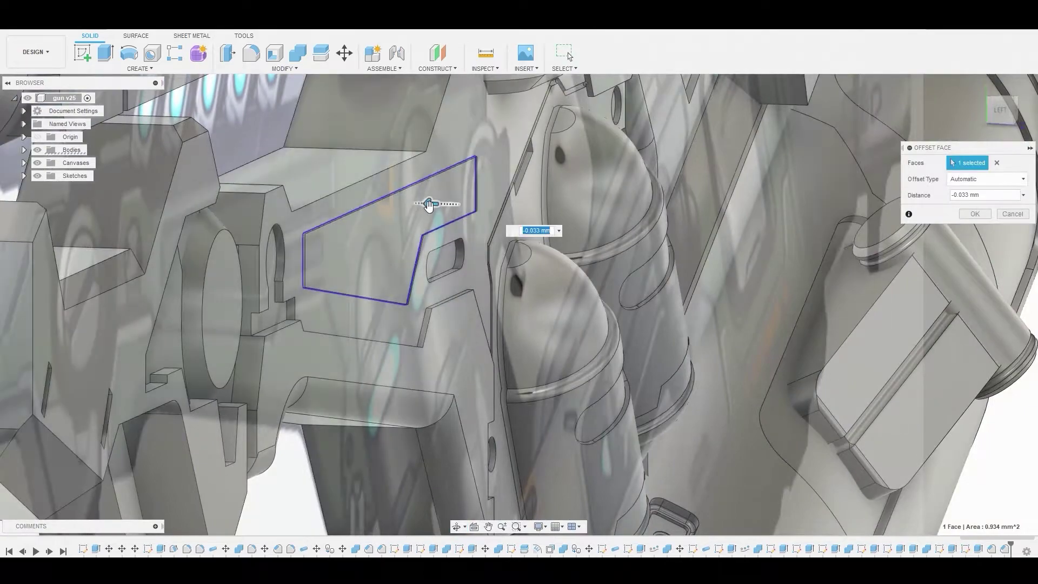
pyautogui.moveTo(428, 205); pyautogui.dragTo(419, 206)
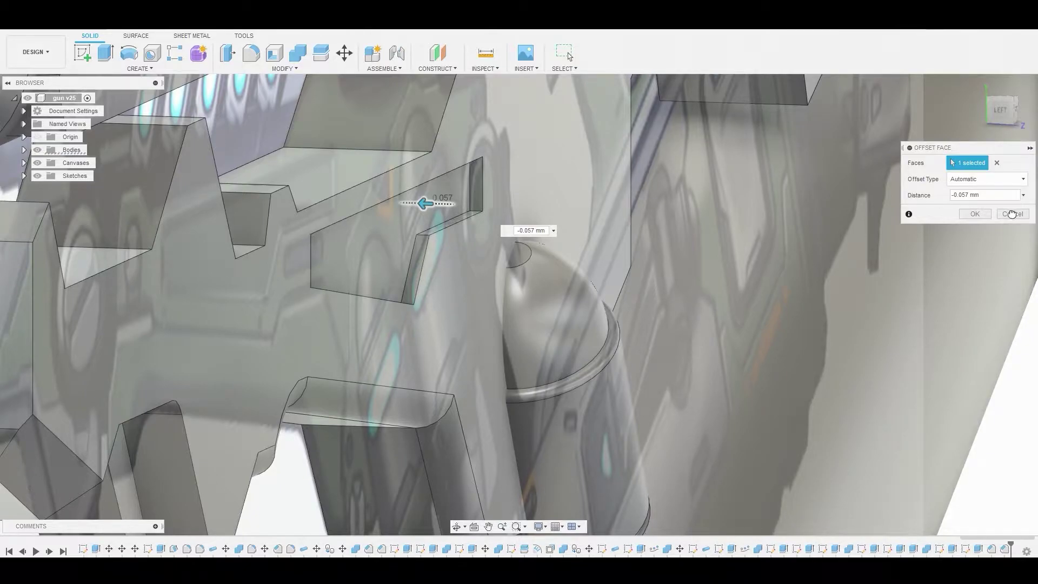
pyautogui.click(1012, 214)
pyautogui.press('Escape')
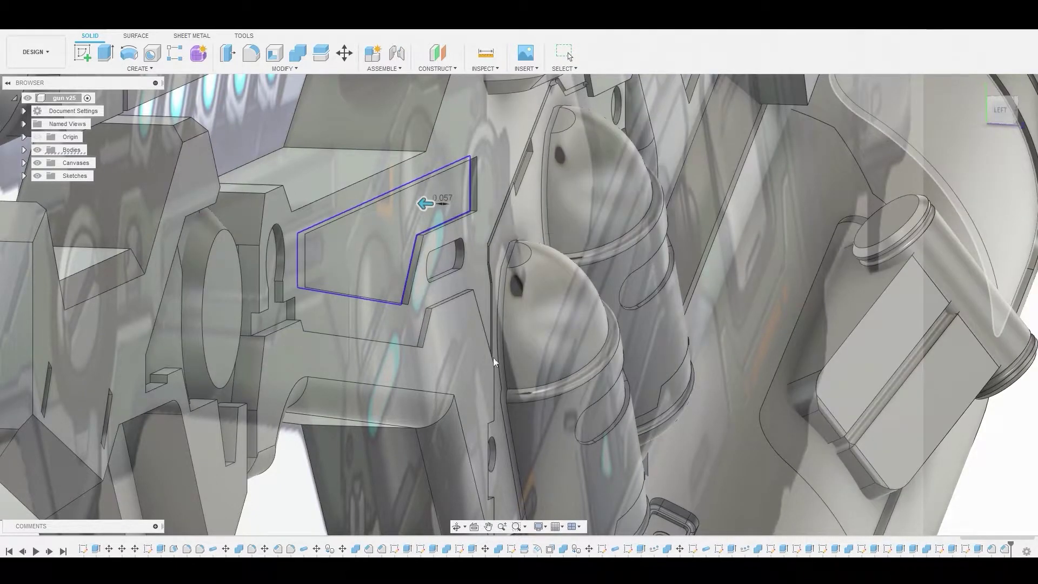
# - Create a sketch on the long tapered panel face of the fore-end and extrude its profile as a cut about 0.018 mm deep
pyautogui.scroll(-2, 432, 358)
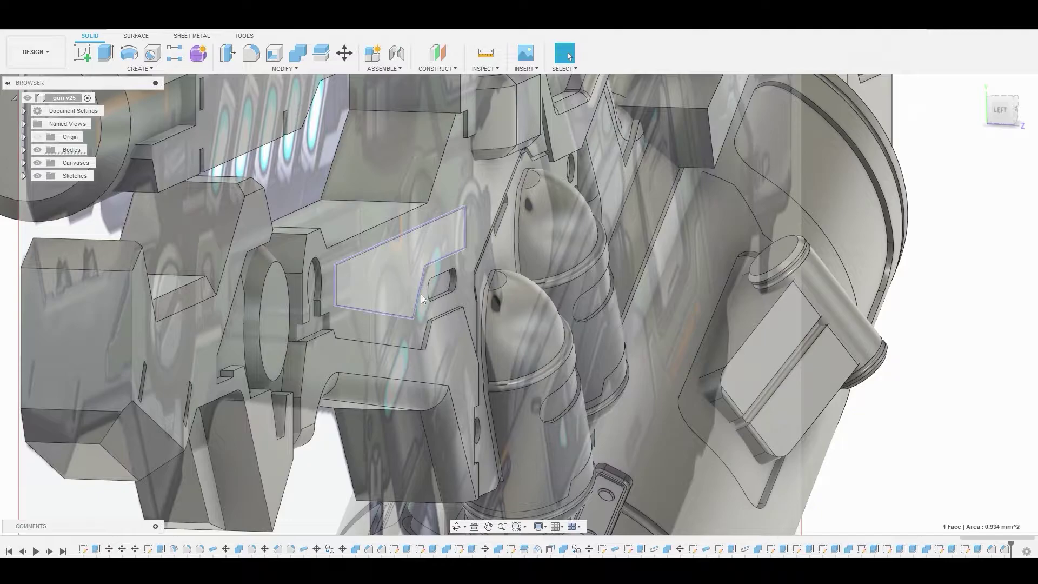
pyautogui.click(82, 53)
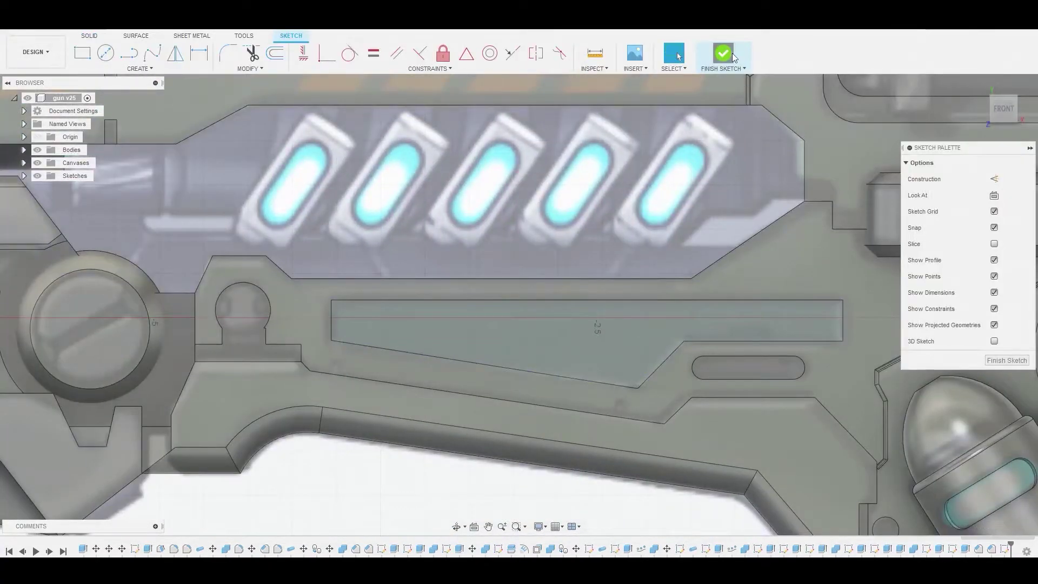
pyautogui.click(733, 53)
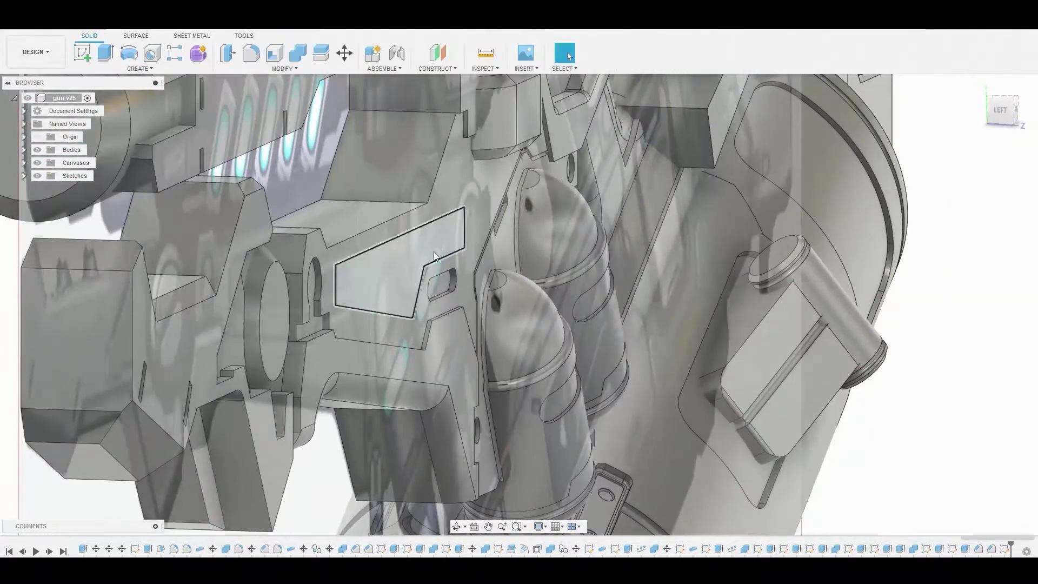
pyautogui.rightClick(410, 255)
pyautogui.click(417, 260)
pyautogui.press('e')
pyautogui.scroll(3, 394, 281)
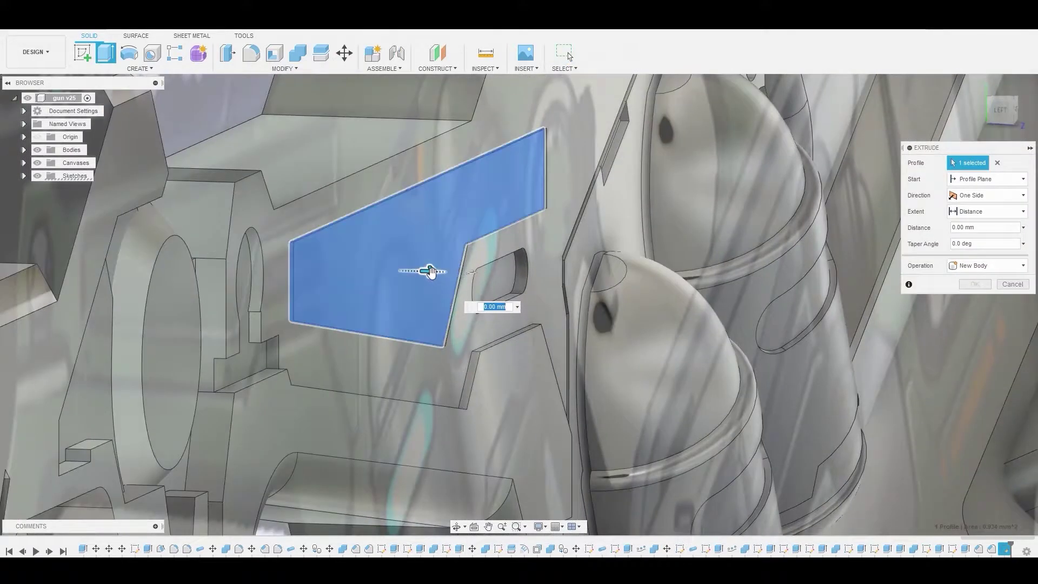
pyautogui.moveTo(429, 271); pyautogui.dragTo(425, 272)
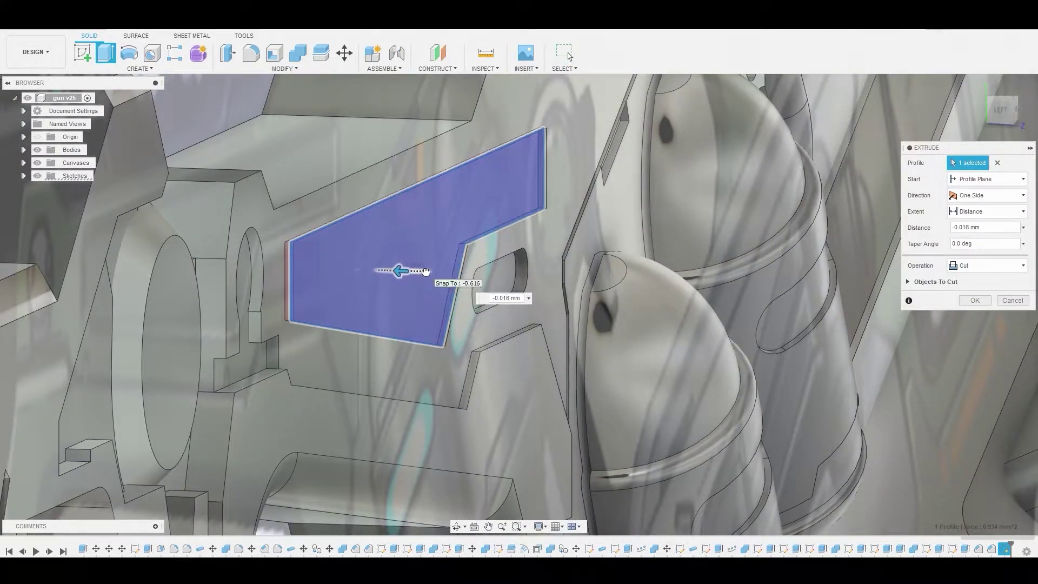
pyautogui.click(975, 301)
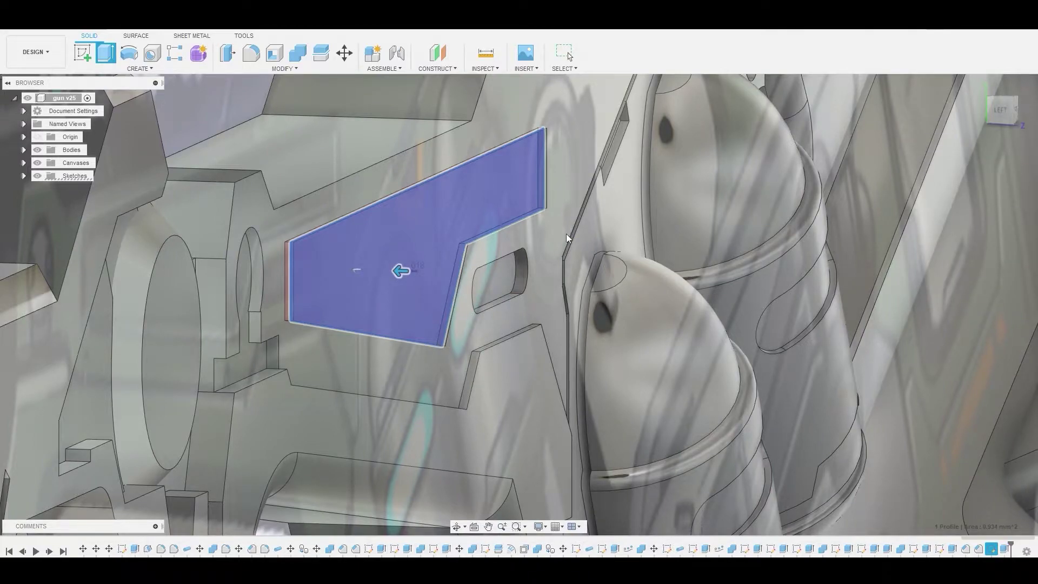
# - Sketch a small trapezoidal notch on the recessed panel's lower edge above the rounded slot, with its first angled side about 0.035 mm long
pyautogui.click(423, 226)
pyautogui.click(85, 53)
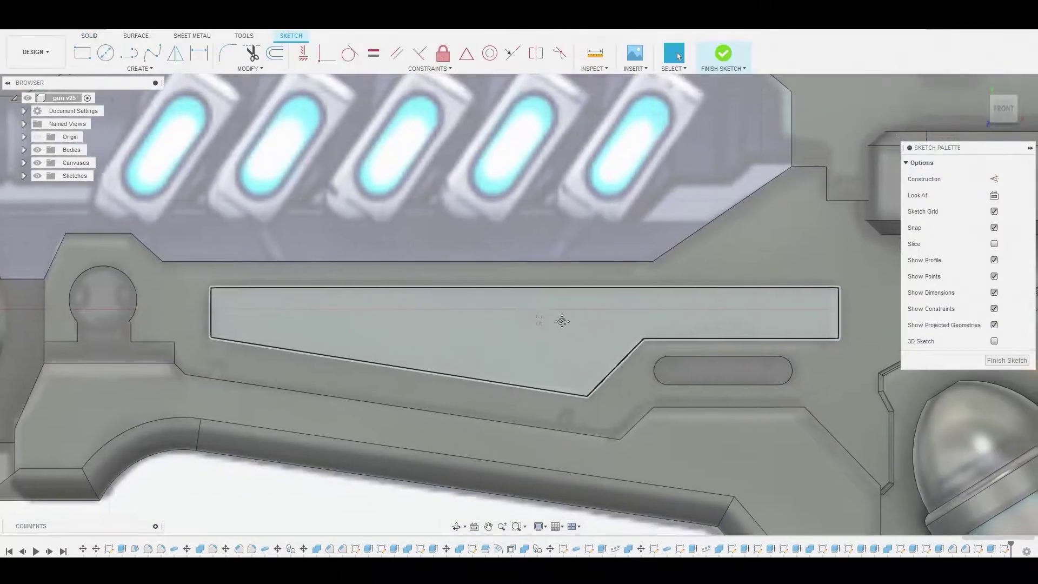
pyautogui.moveTo(562, 321); pyautogui.dragTo(358, 281, button='middle')
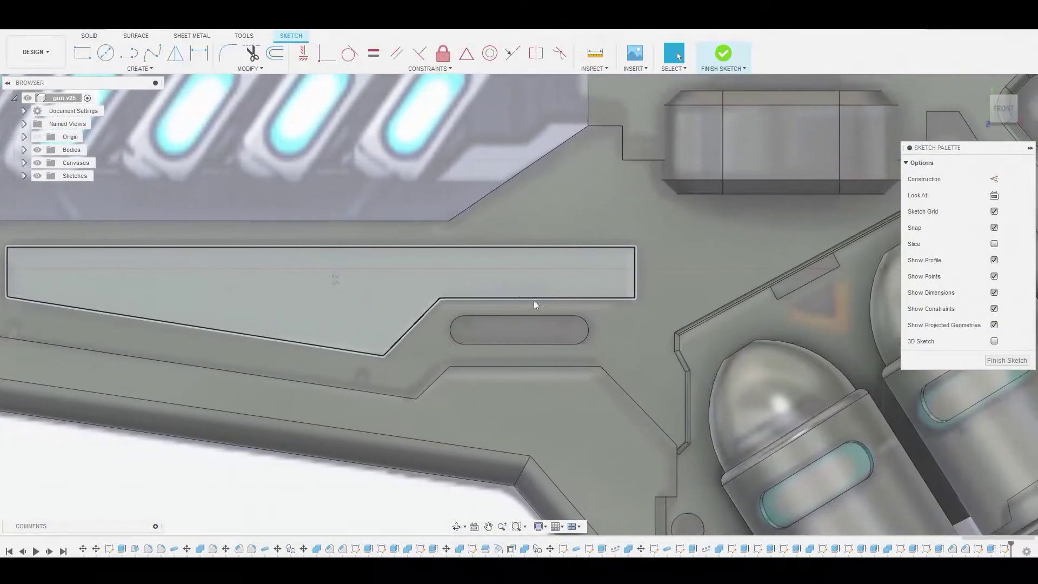
pyautogui.scroll(2, 555, 317)
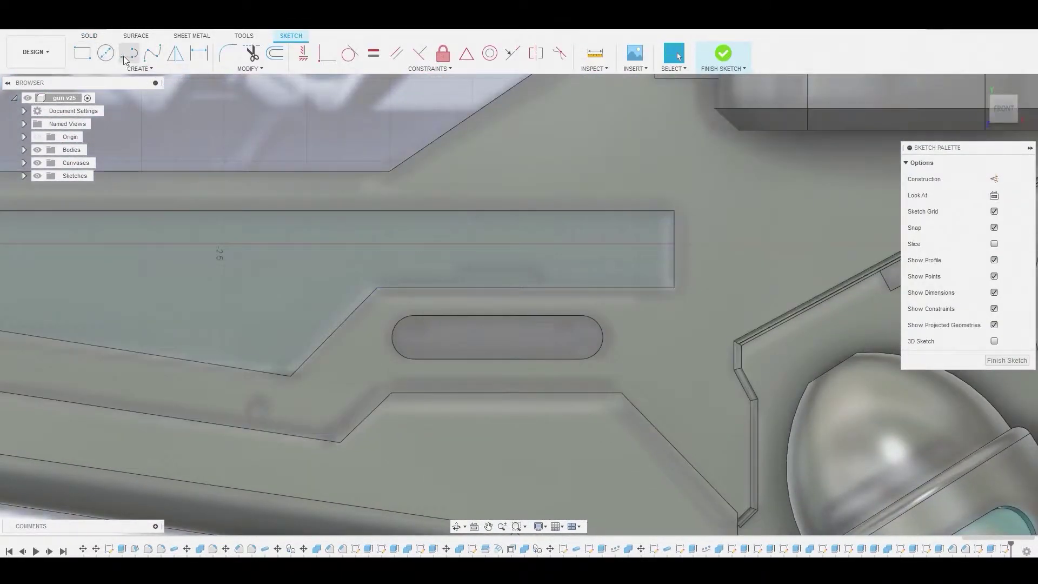
pyautogui.click(129, 53)
pyautogui.click(452, 284)
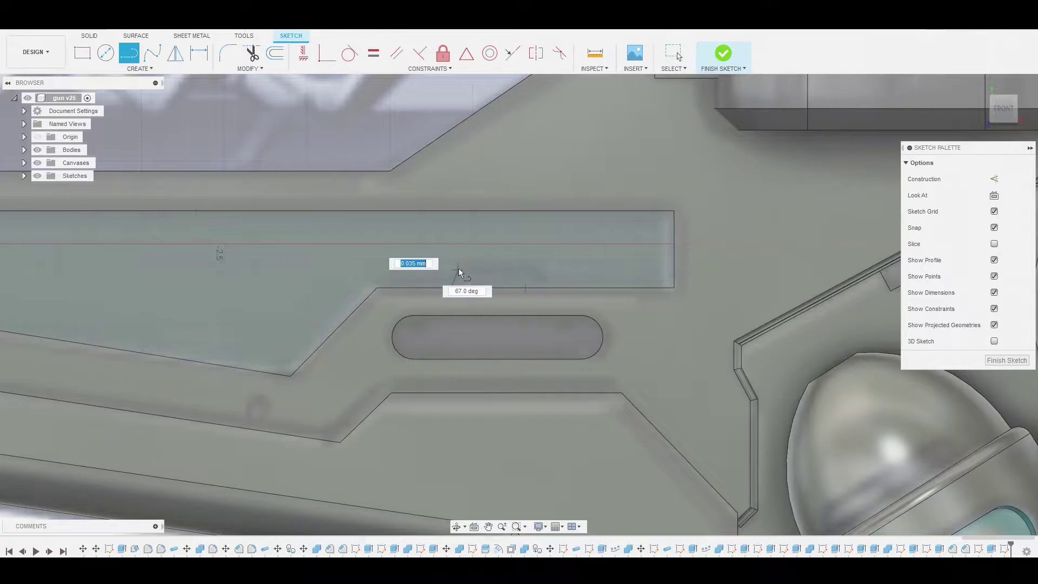
pyautogui.click(463, 269)
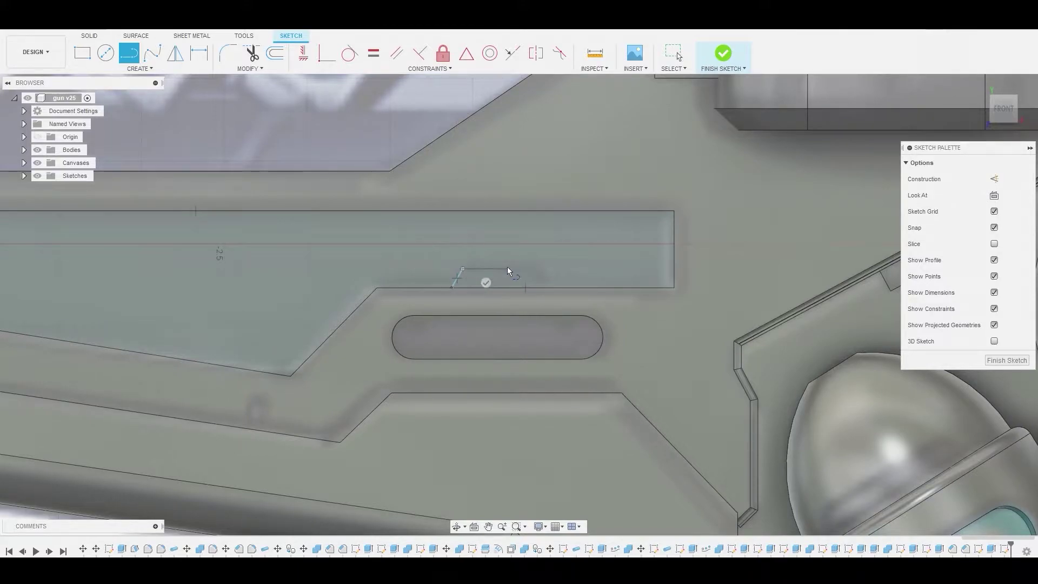
pyautogui.click(539, 268)
pyautogui.click(546, 288)
pyautogui.rightClick(524, 275)
pyautogui.click(560, 274)
# - Extrude the trapezoidal notch profile as a cut about 0.048 mm deep into the recessed panel
pyautogui.rightClick(518, 279)
pyautogui.click(560, 267)
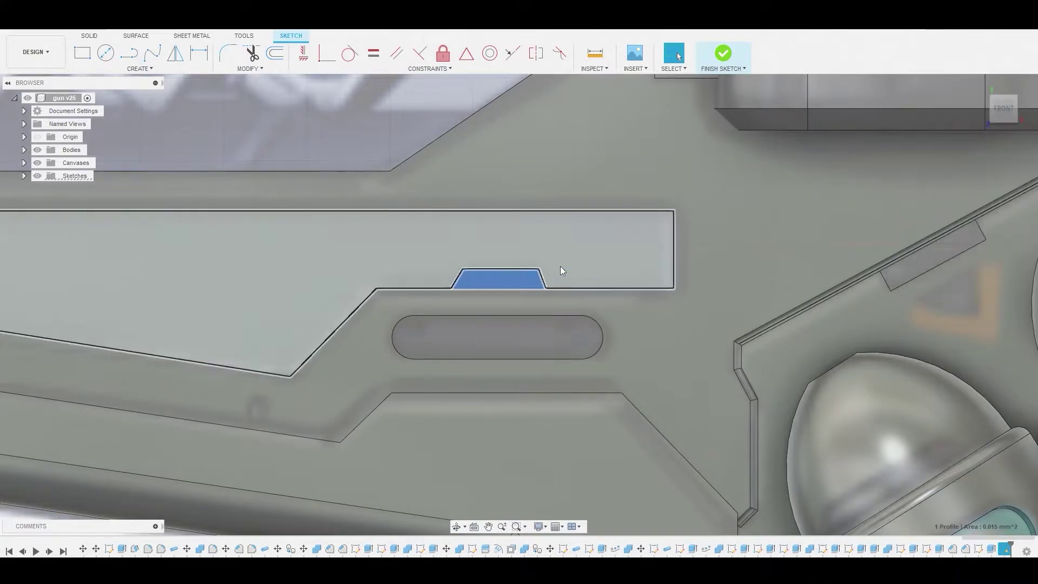
pyautogui.scroll(3, 549, 289)
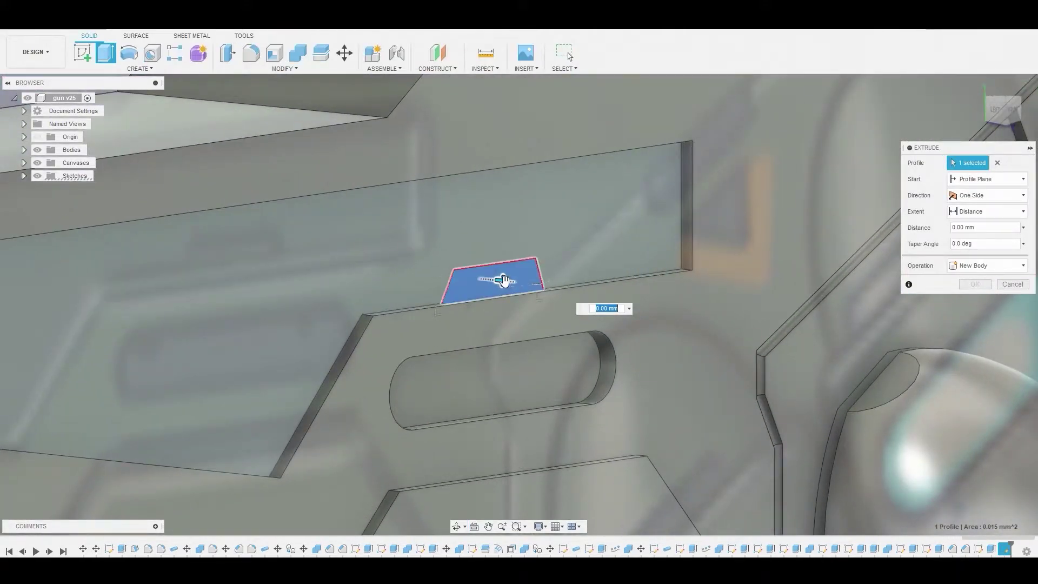
pyautogui.moveTo(500, 279); pyautogui.dragTo(484, 275)
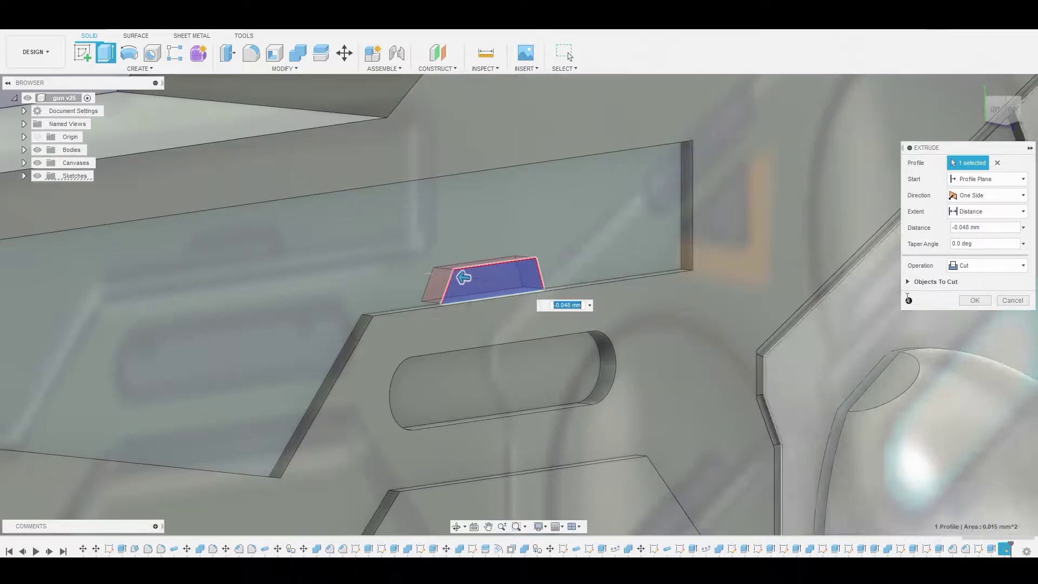
pyautogui.click(975, 300)
# - Return to the front view and set the display environment to Grey Room
pyautogui.scroll(-10, 651, 268)
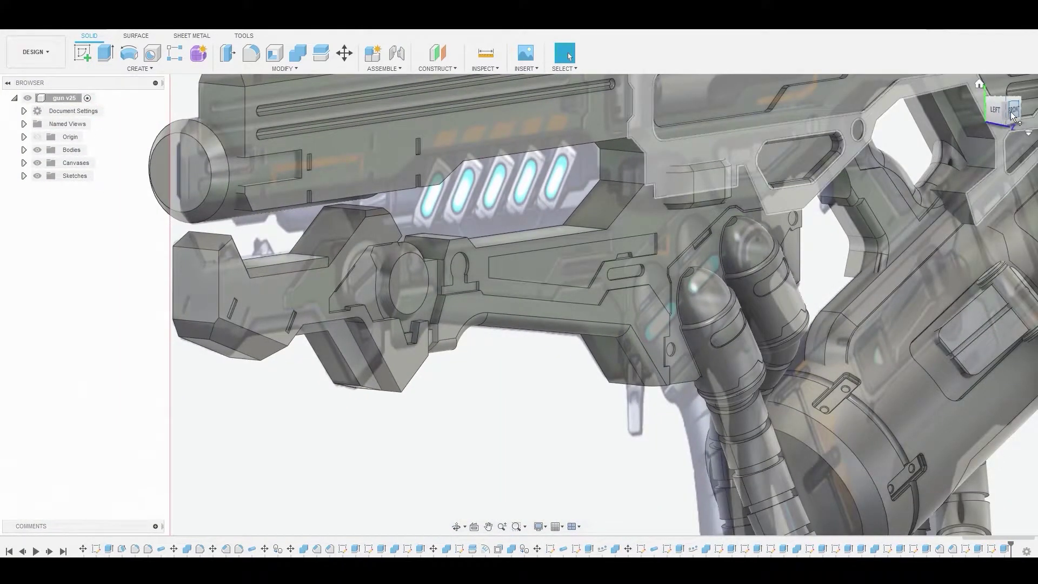
pyautogui.click(1012, 113)
pyautogui.click(539, 527)
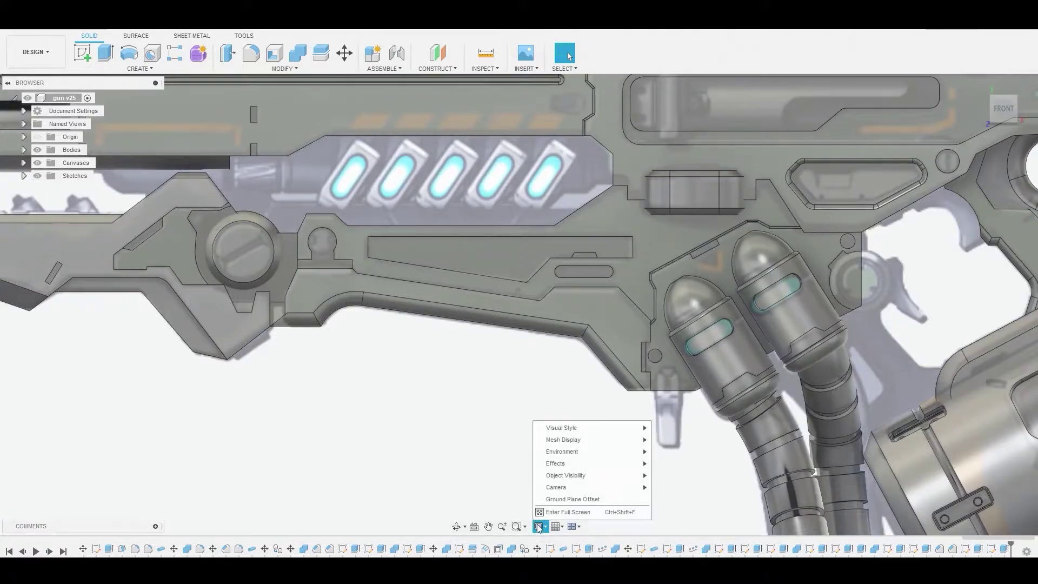
pyautogui.moveTo(579, 454)
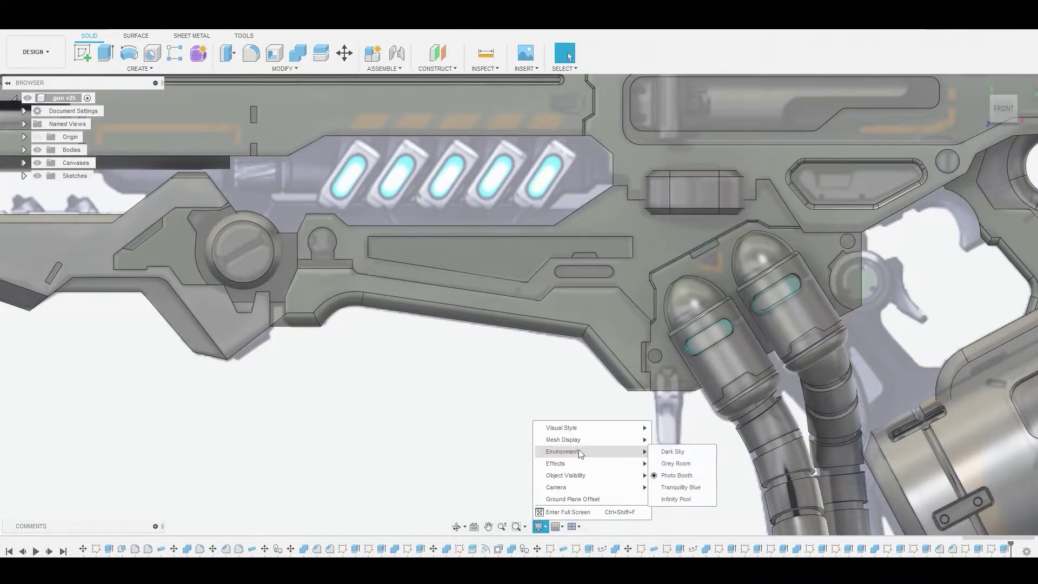
pyautogui.click(671, 464)
# - Examine the whole gun and its fore-end panel against the reference canvas
pyautogui.scroll(-5, 514, 398)
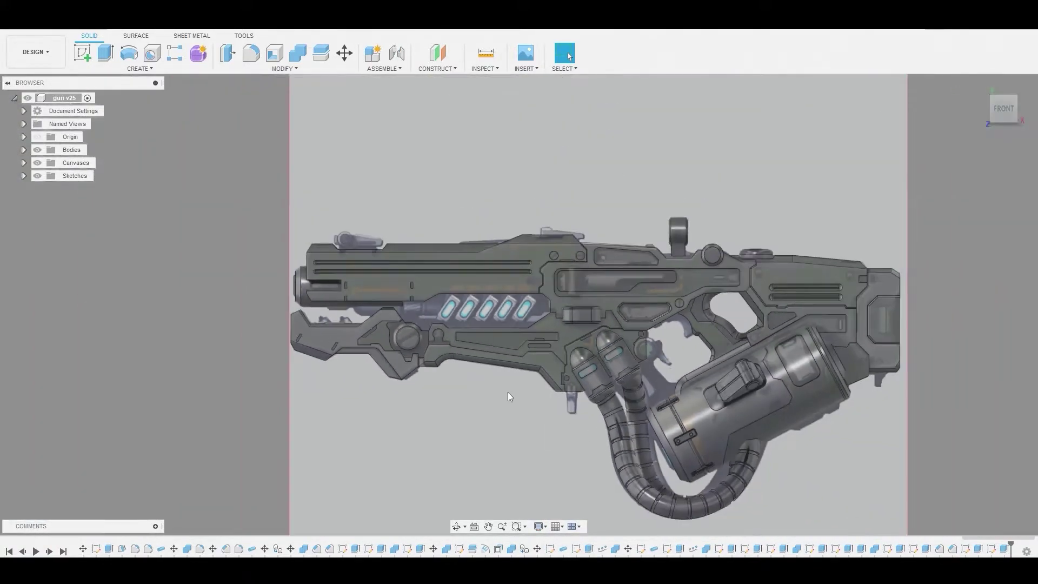
pyautogui.moveTo(568, 411); pyautogui.dragTo(501, 365, button='middle')
pyautogui.scroll(-1, 501, 365)
pyautogui.scroll(6, 508, 363)
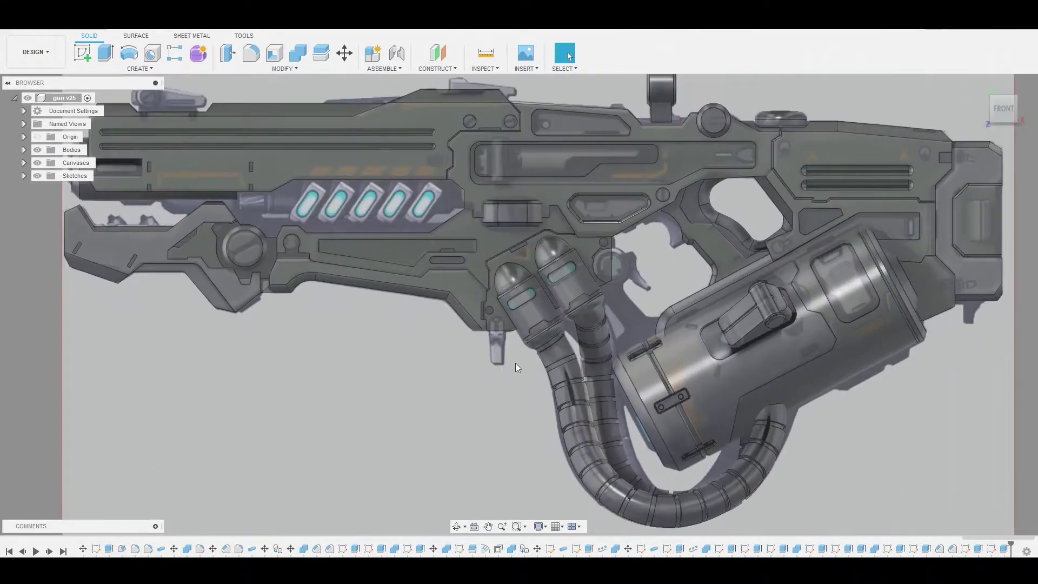
pyautogui.moveTo(476, 366); pyautogui.dragTo(471, 458, button='middle')
pyautogui.scroll(4, 373, 366)
pyautogui.moveTo(287, 340); pyautogui.dragTo(384, 398, button='middle')
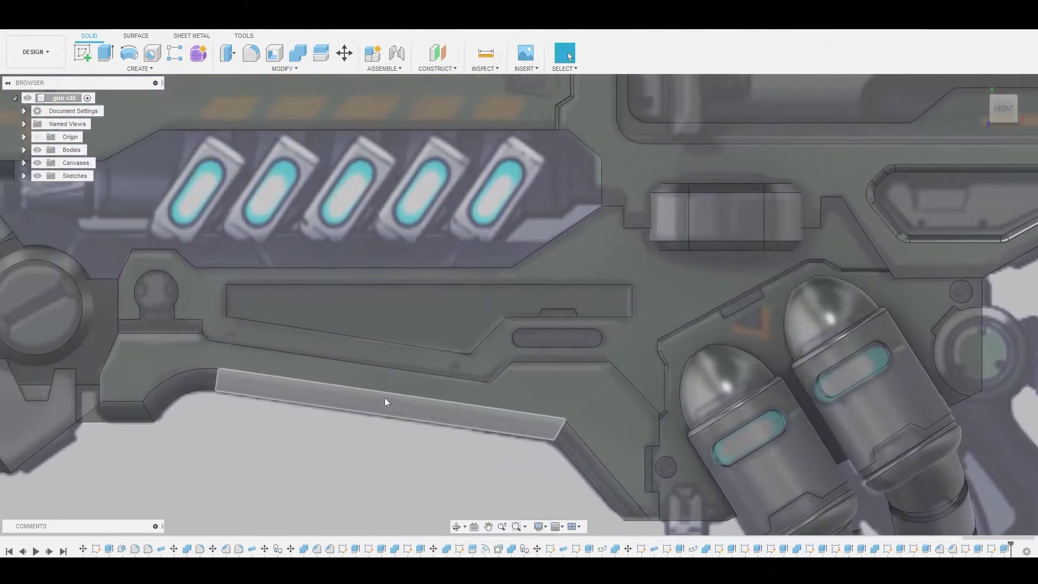
pyautogui.scroll(-5, 281, 366)
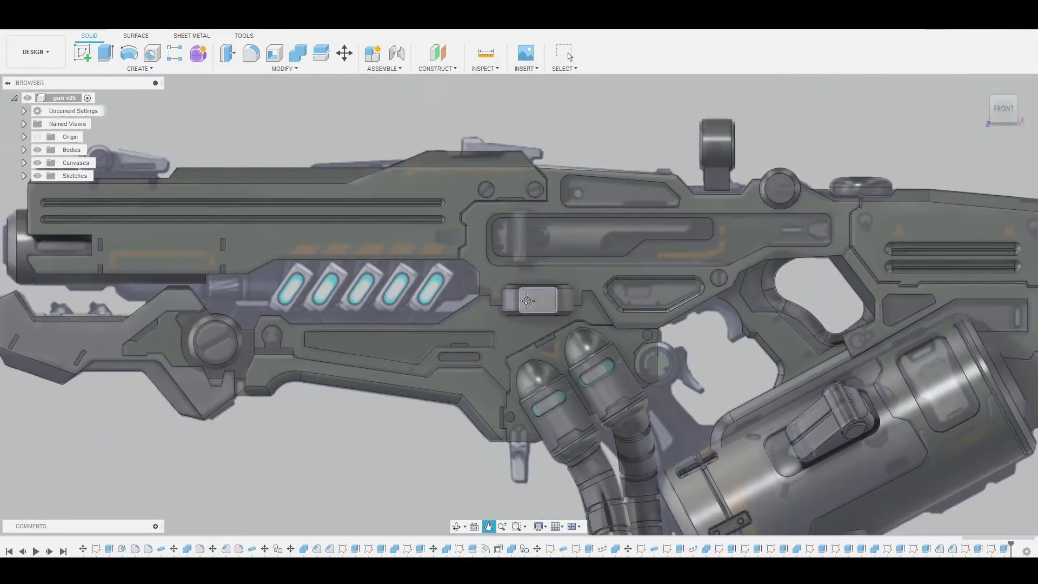
# - Sketch a narrow upright rectangle about 0.05 mm wide and 0.25 mm tall across the left of the two round screw heads
pyautogui.scroll(6, 437, 298)
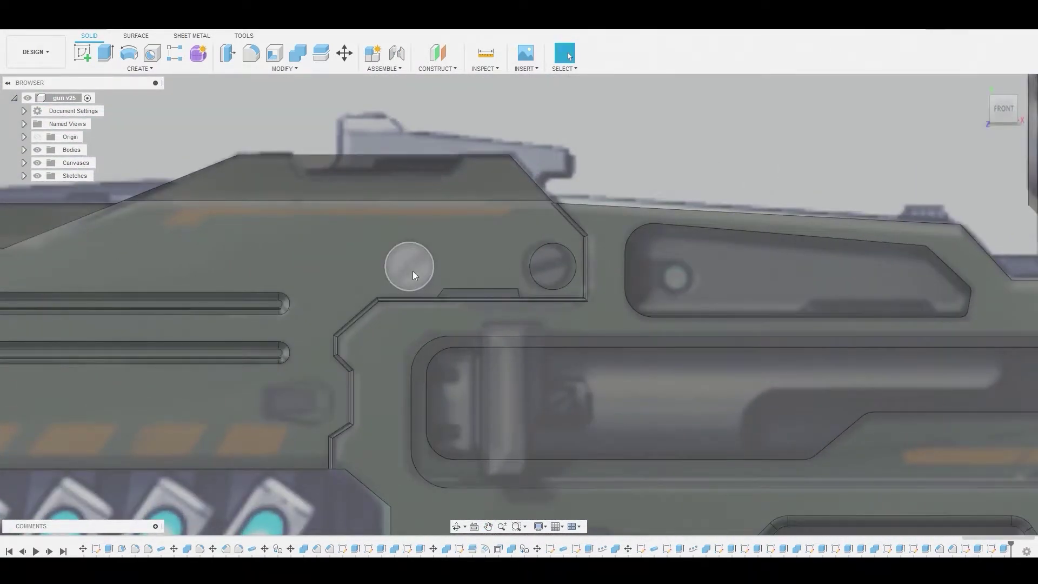
pyautogui.click(413, 271)
pyautogui.click(81, 54)
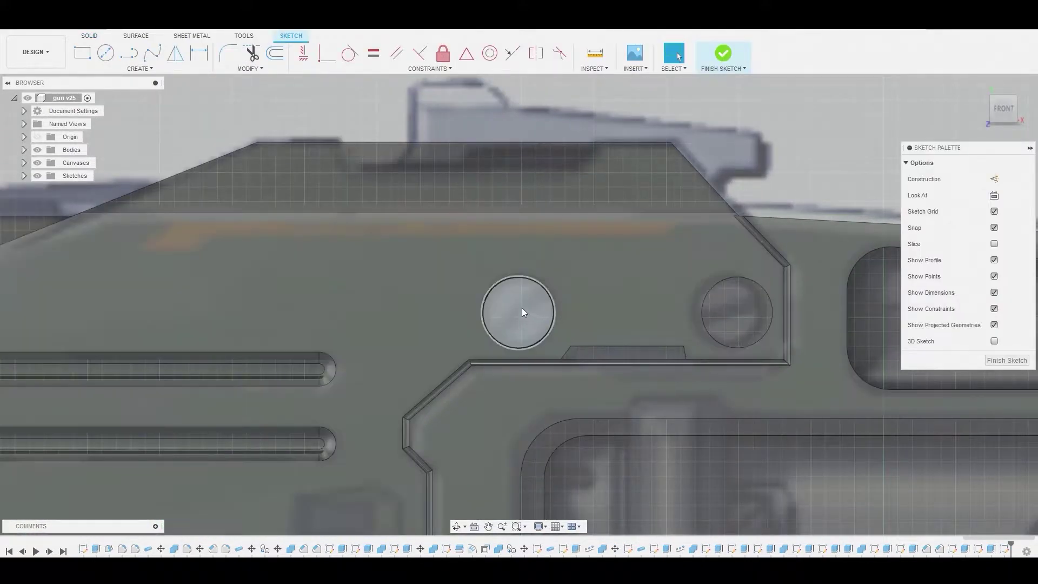
pyautogui.click(82, 54)
pyautogui.scroll(3, 507, 299)
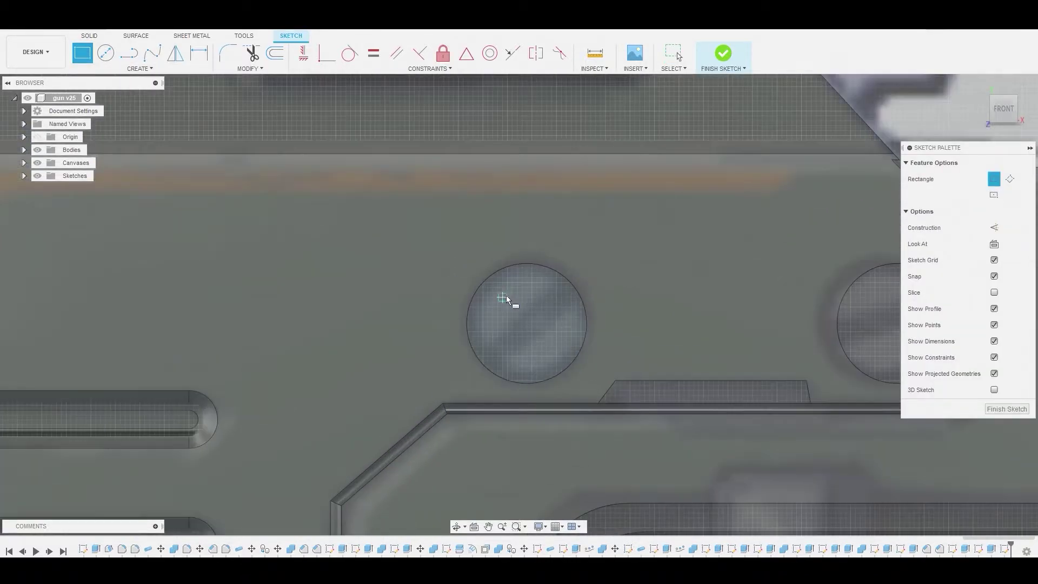
pyautogui.click(514, 265)
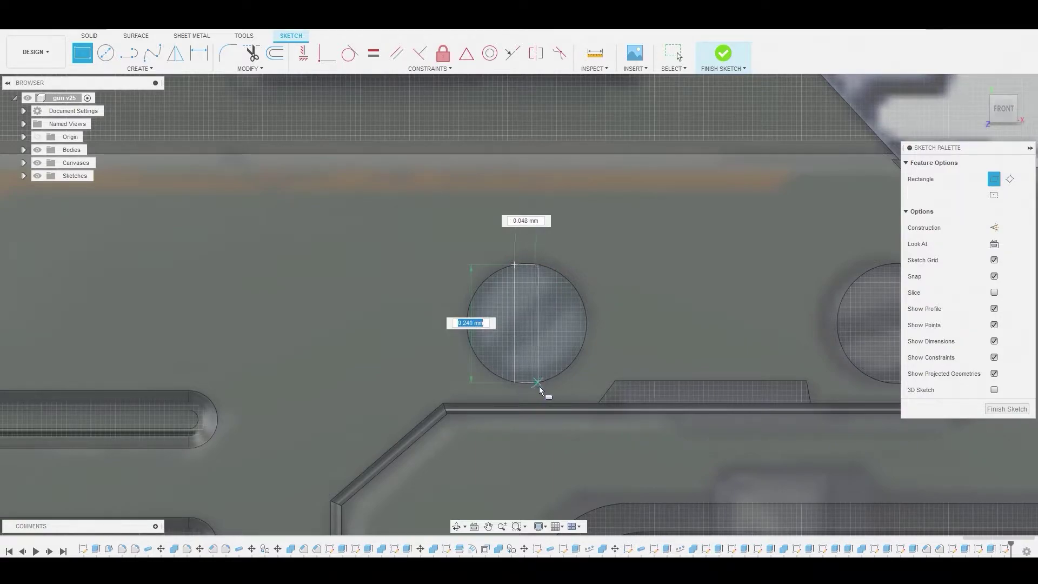
pyautogui.click(540, 386)
pyautogui.rightClick(524, 333)
pyautogui.click(554, 334)
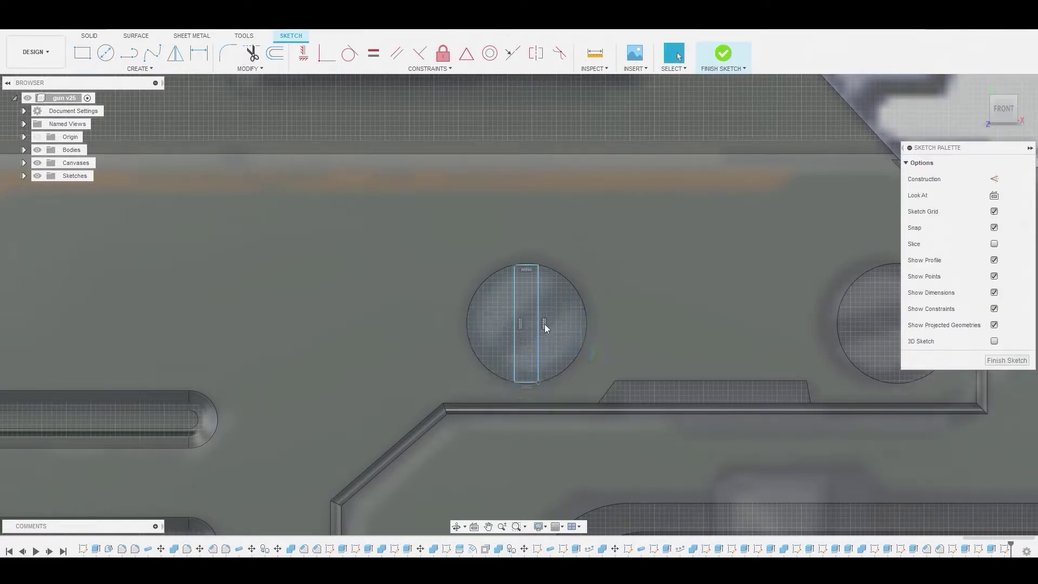
# - Rotate the slot rectangle about -49.8 degrees around a pivot set at the screw head's centre
pyautogui.doubleClick(540, 322)
pyautogui.rightClick(539, 323)
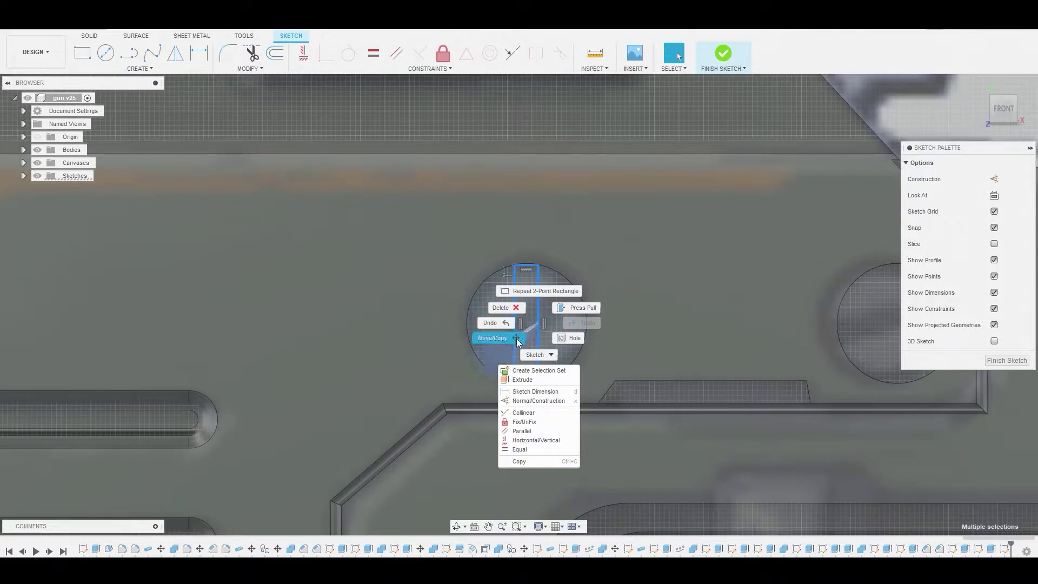
pyautogui.click(484, 337)
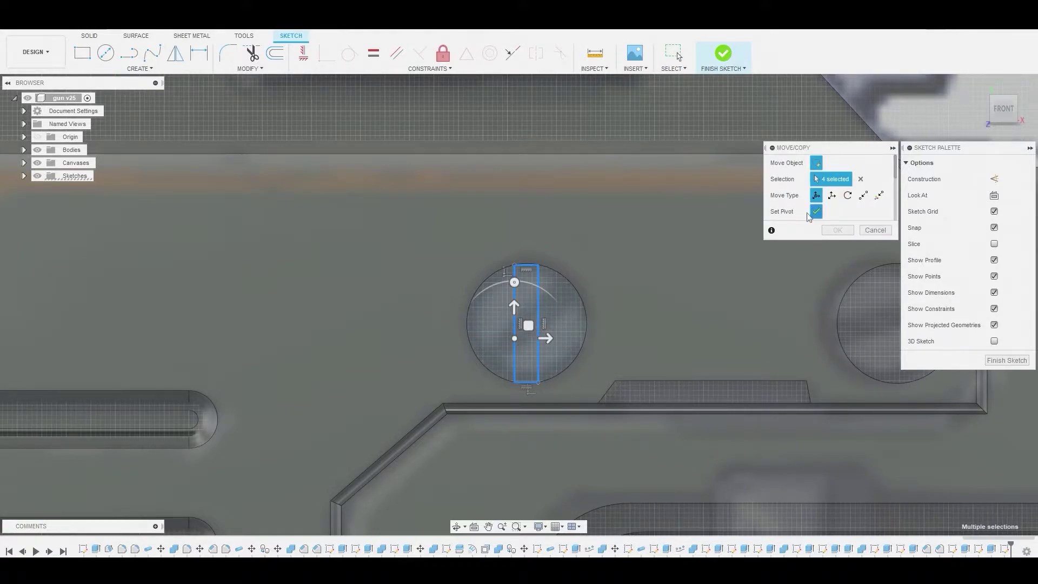
pyautogui.click(527, 324)
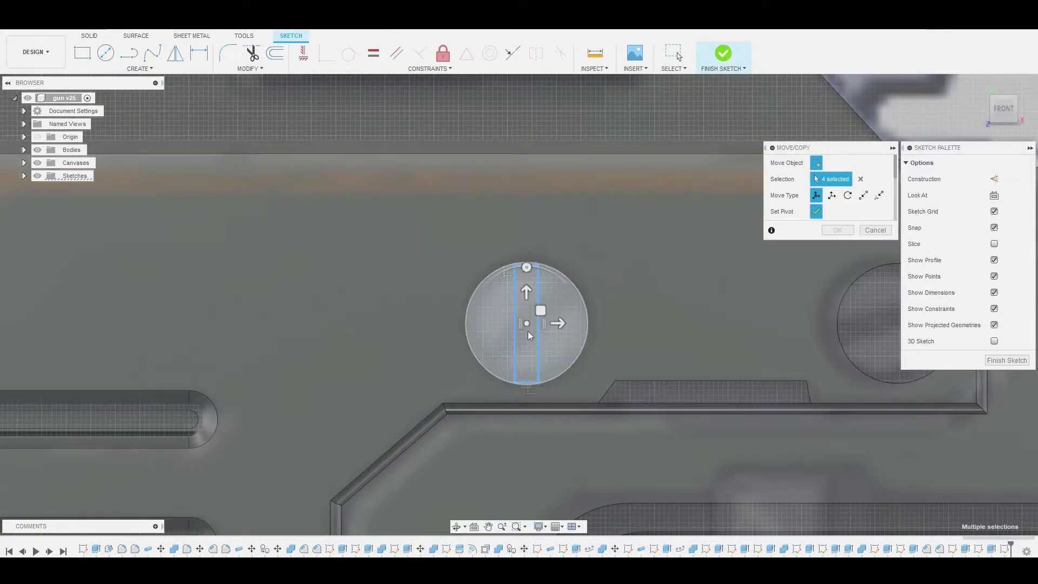
pyautogui.click(818, 212)
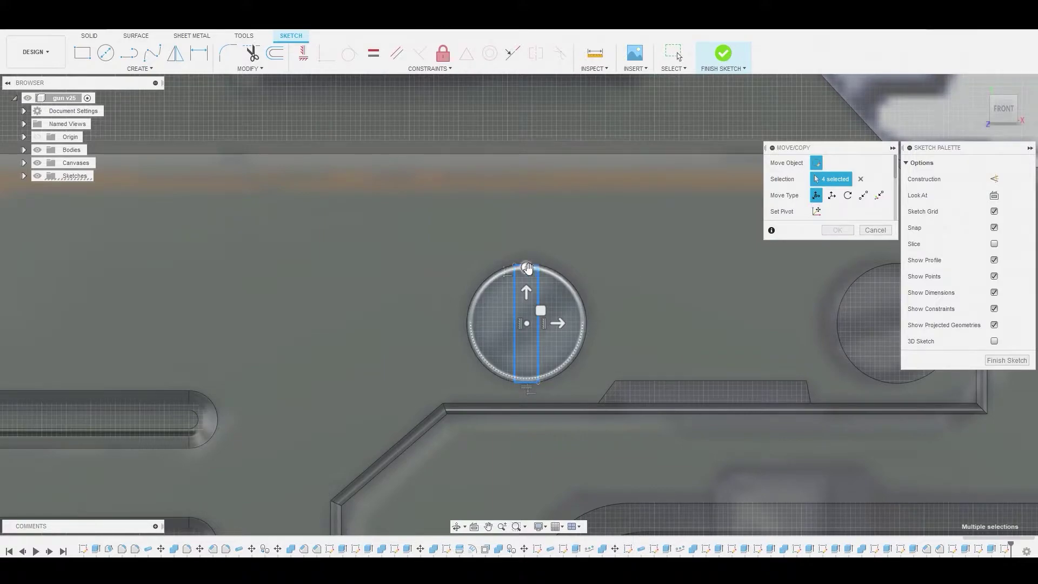
pyautogui.moveTo(528, 267); pyautogui.dragTo(574, 285)
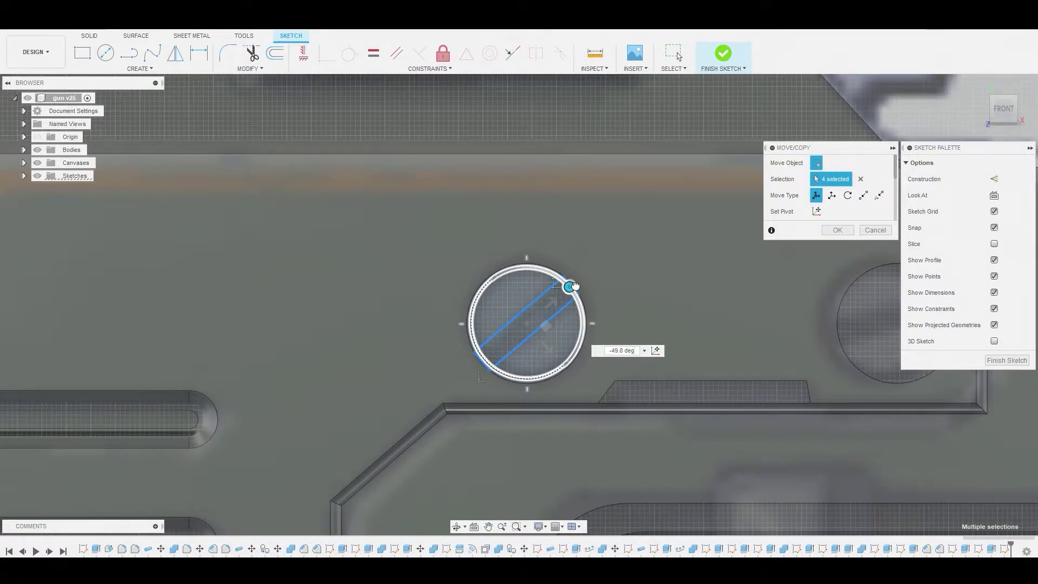
pyautogui.rightClick(557, 302)
pyautogui.click(597, 292)
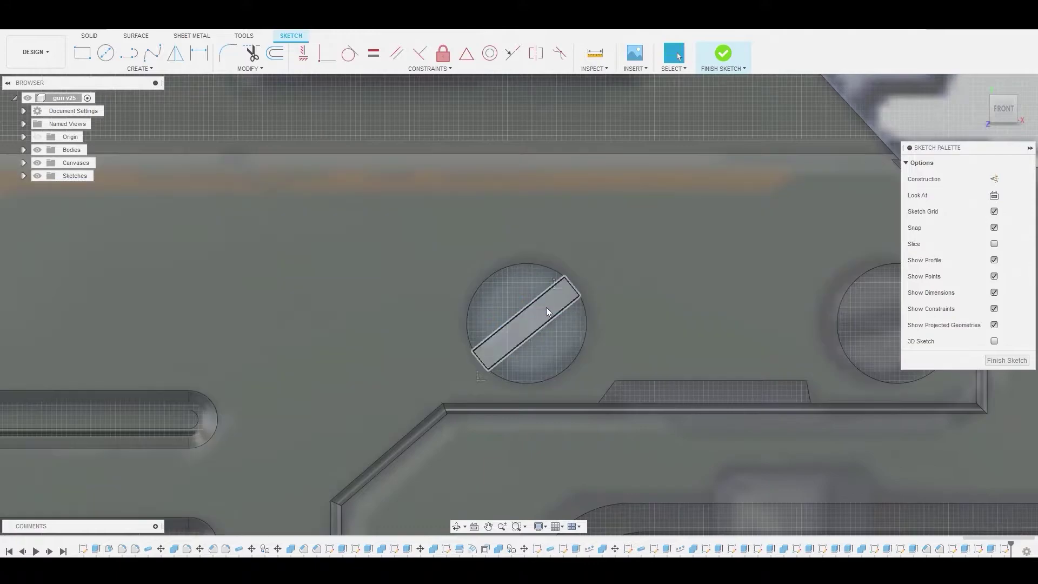
# - Extrude the rotated slot profile as a cut about 0.027 mm deep into the left screw head
pyautogui.click(546, 307)
pyautogui.rightClick(546, 307)
pyautogui.click(585, 292)
pyautogui.keyDown('shift'); pyautogui.moveTo(527, 322); pyautogui.dragTo(548, 329, button='middle'); pyautogui.keyUp('shift')
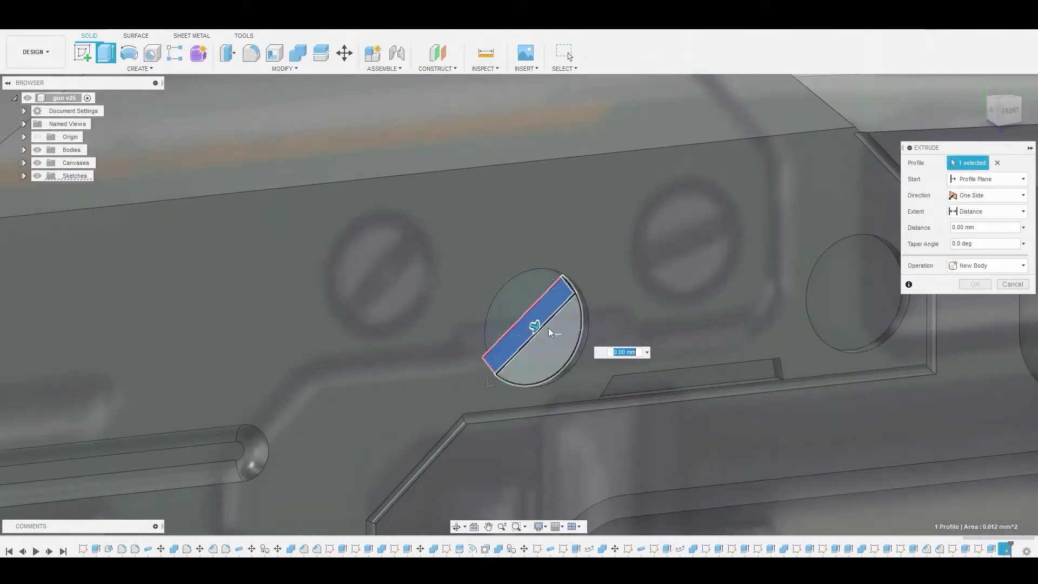
pyautogui.moveTo(534, 326); pyautogui.dragTo(517, 322)
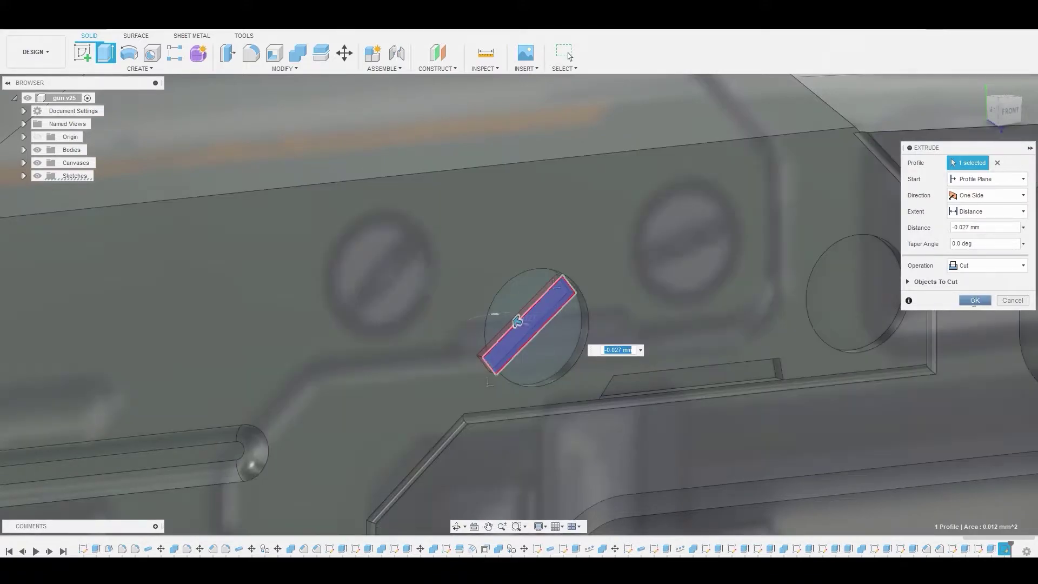
pyautogui.click(974, 302)
# - Sketch a narrow upright rectangle extending past both edges of the right screw head, beside the angled panel corner
pyautogui.scroll(-2, 719, 273)
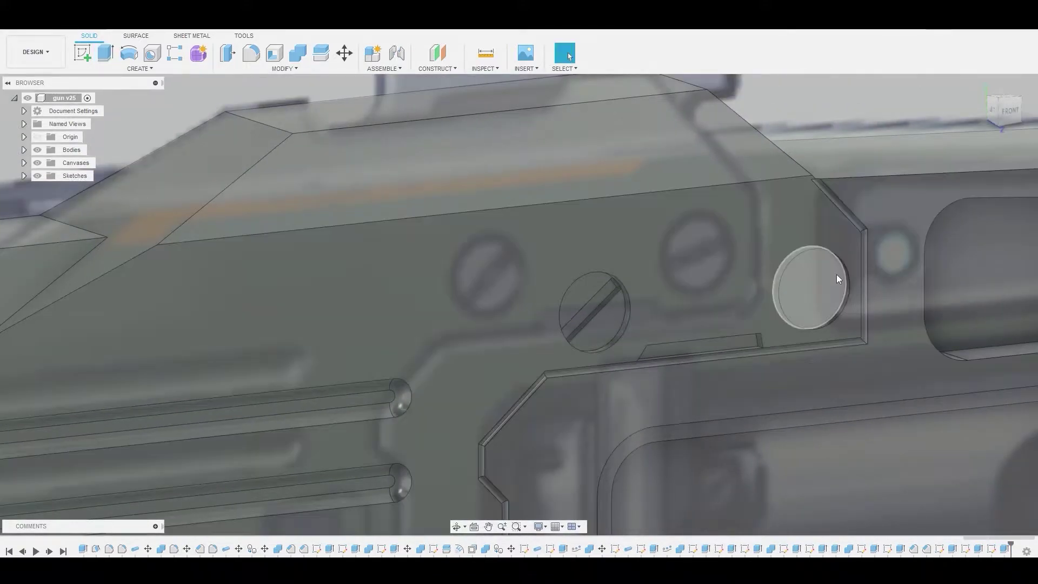
pyautogui.click(86, 57)
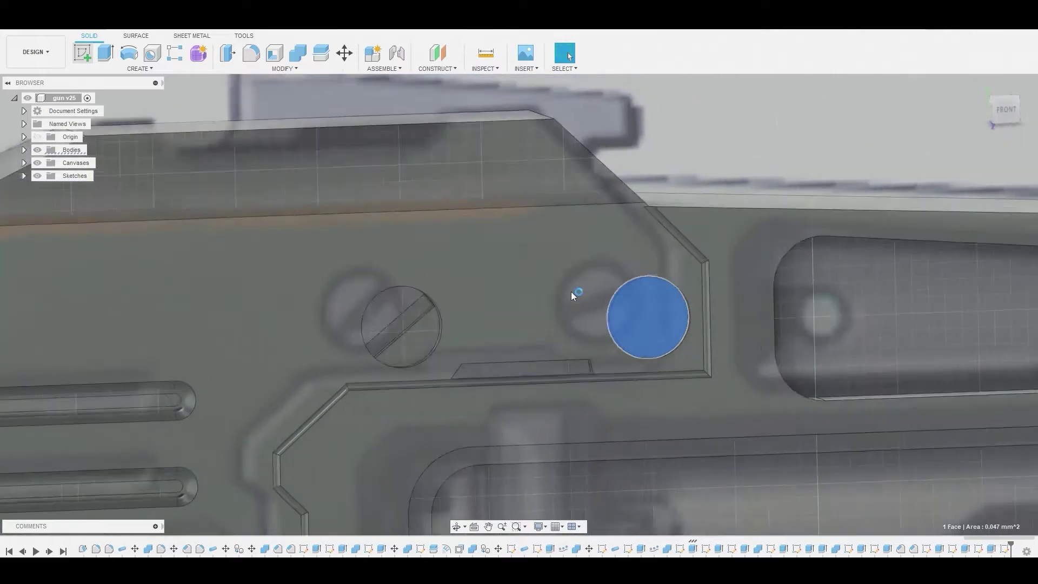
pyautogui.click(91, 59)
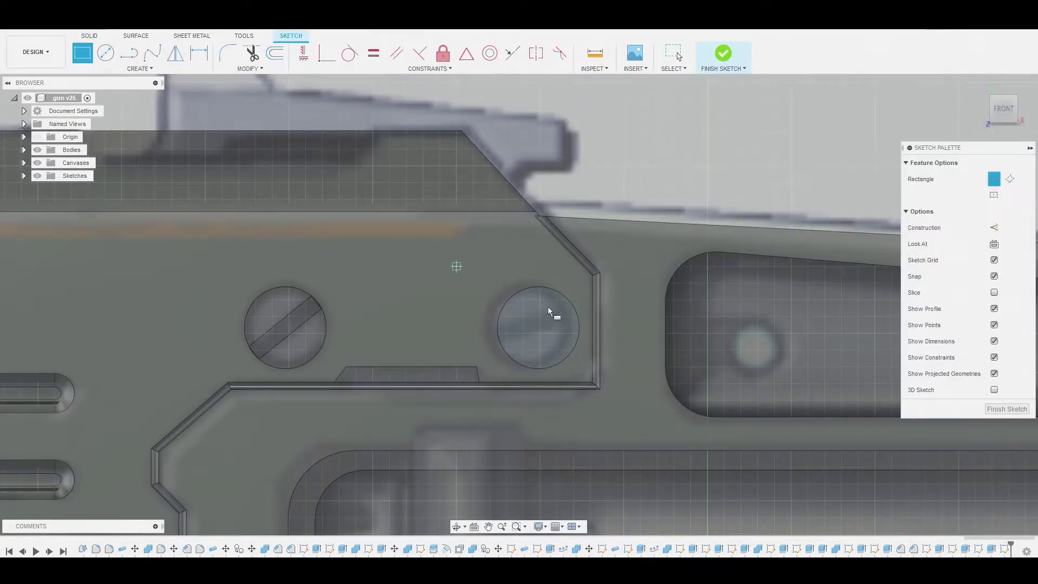
pyautogui.scroll(3, 547, 306)
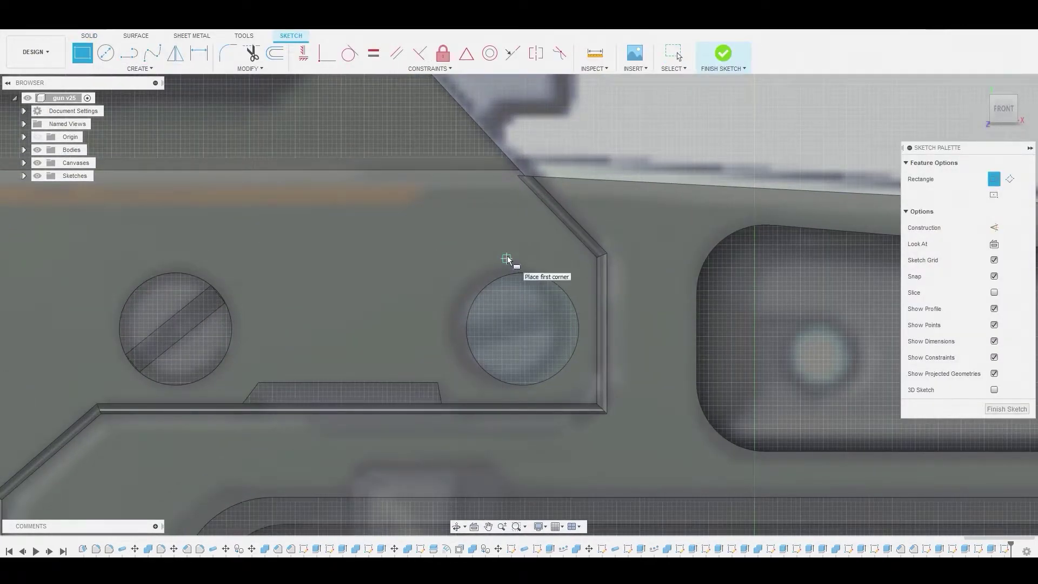
pyautogui.click(534, 401)
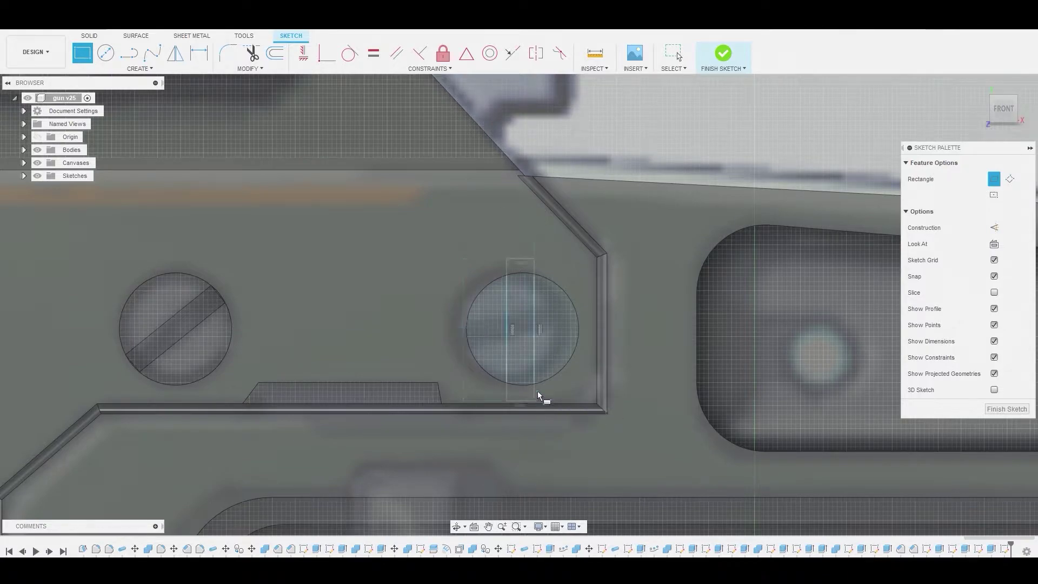
pyautogui.rightClick(534, 338)
pyautogui.click(567, 338)
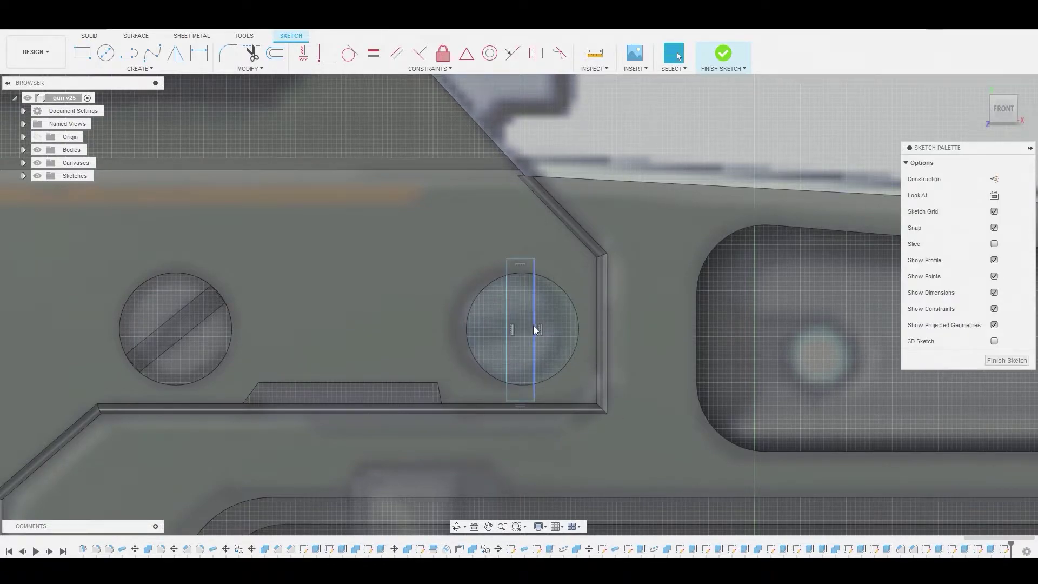
# - Rotate the right screw's slot rectangle -75 degrees around a pivot set at the screw head's centre
pyautogui.doubleClick(534, 327)
pyautogui.rightClick(530, 328)
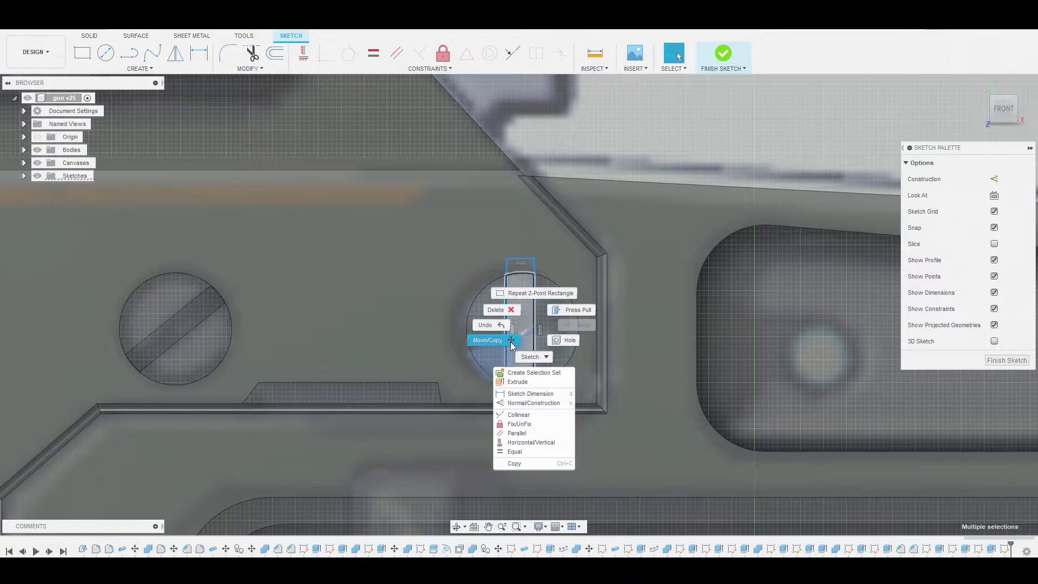
pyautogui.click(486, 340)
pyautogui.click(816, 212)
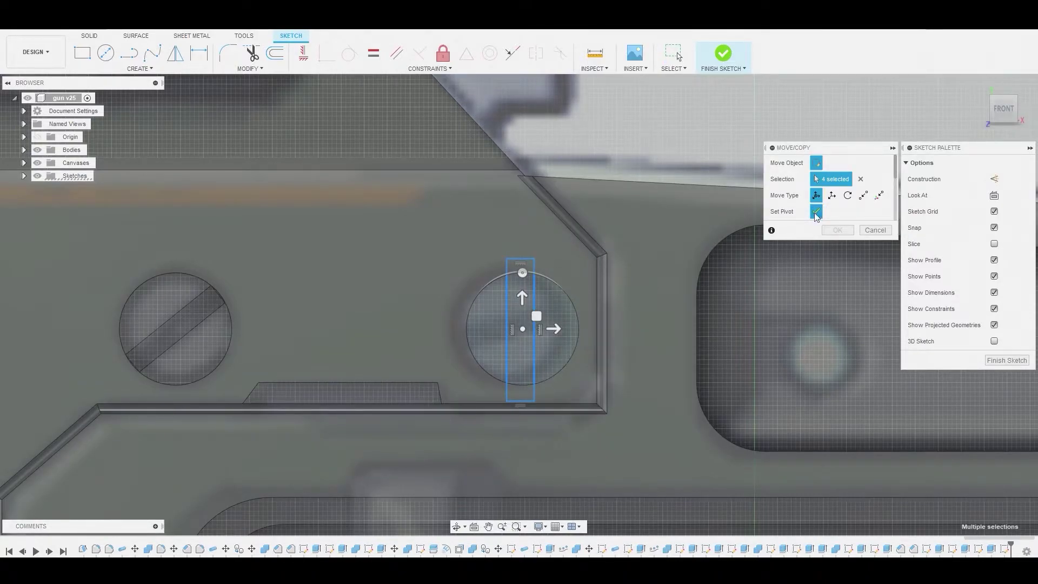
pyautogui.moveTo(522, 273); pyautogui.dragTo(576, 315)
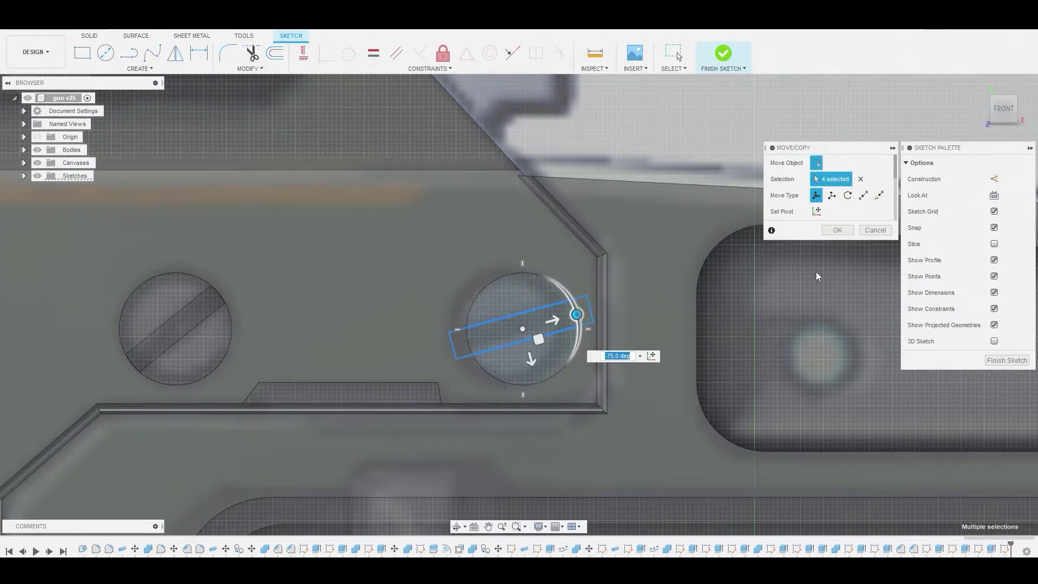
pyautogui.click(836, 231)
# - Extrude the slot profile within the right screw head as a cut 0.027 mm deep, matching the left screw's slot
pyautogui.click(552, 323)
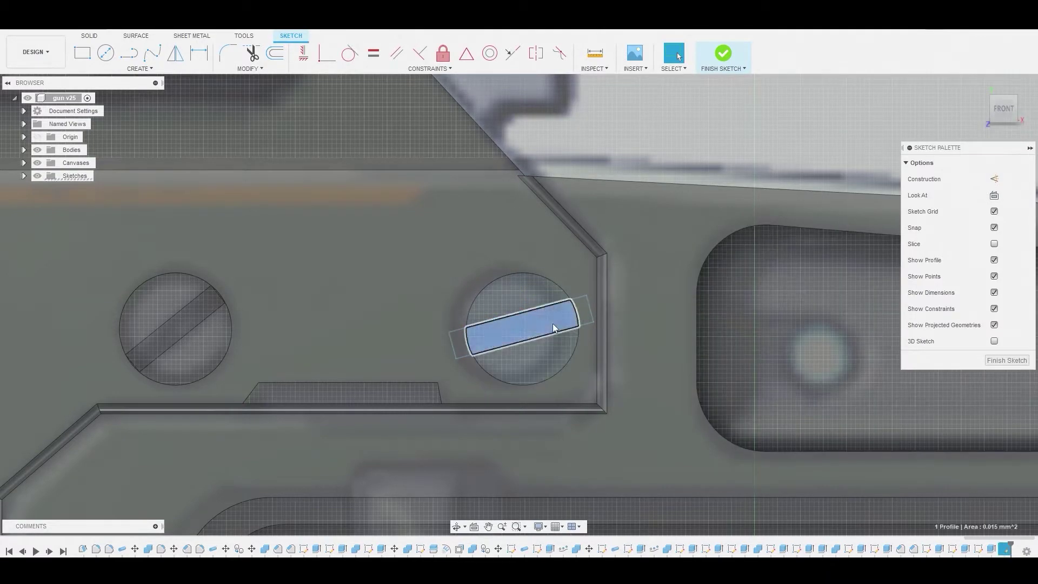
pyautogui.rightClick(593, 305)
pyautogui.click(595, 304)
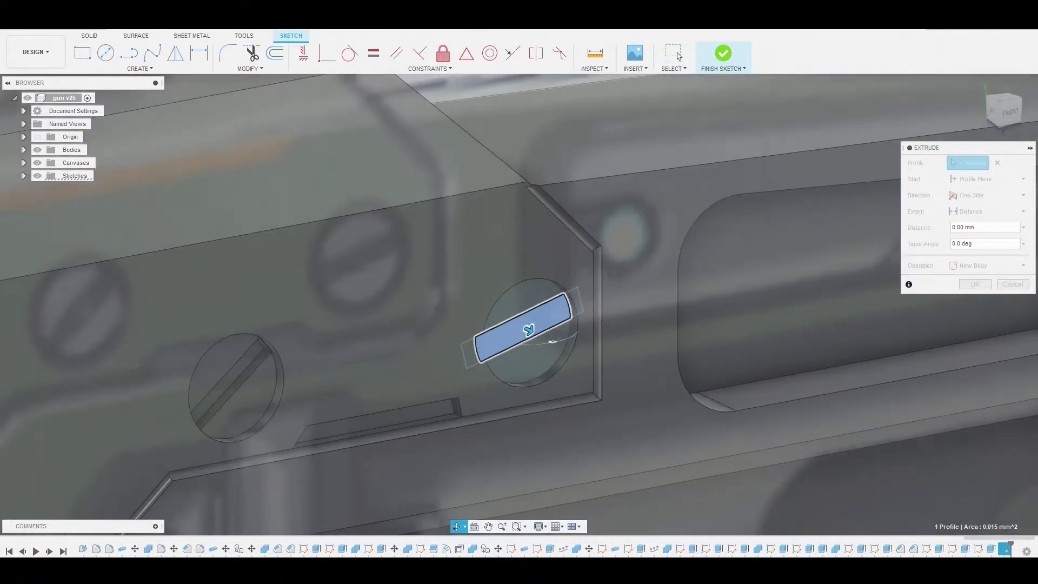
pyautogui.moveTo(529, 330); pyautogui.dragTo(508, 320)
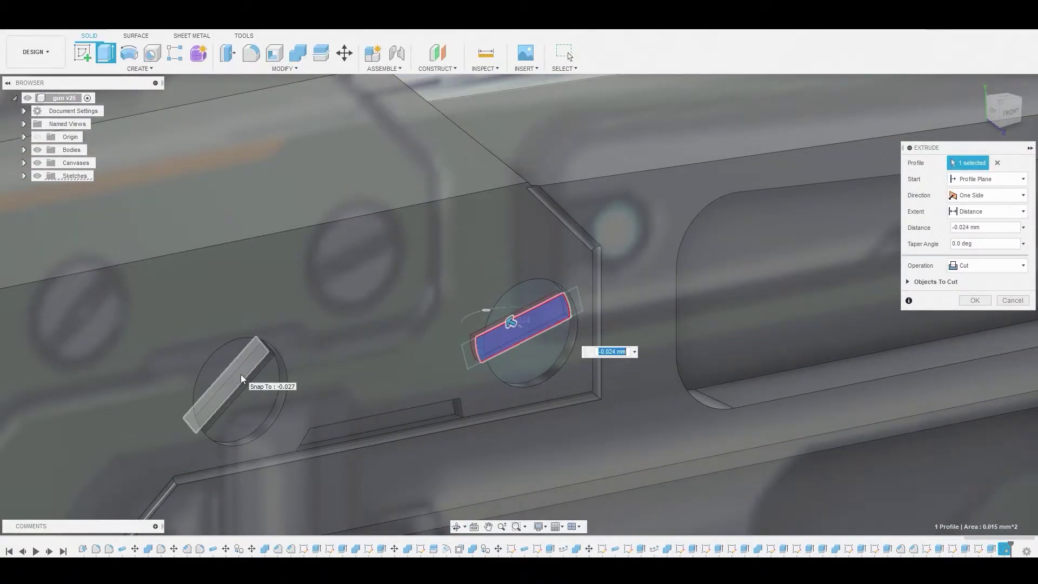
pyautogui.click(242, 377)
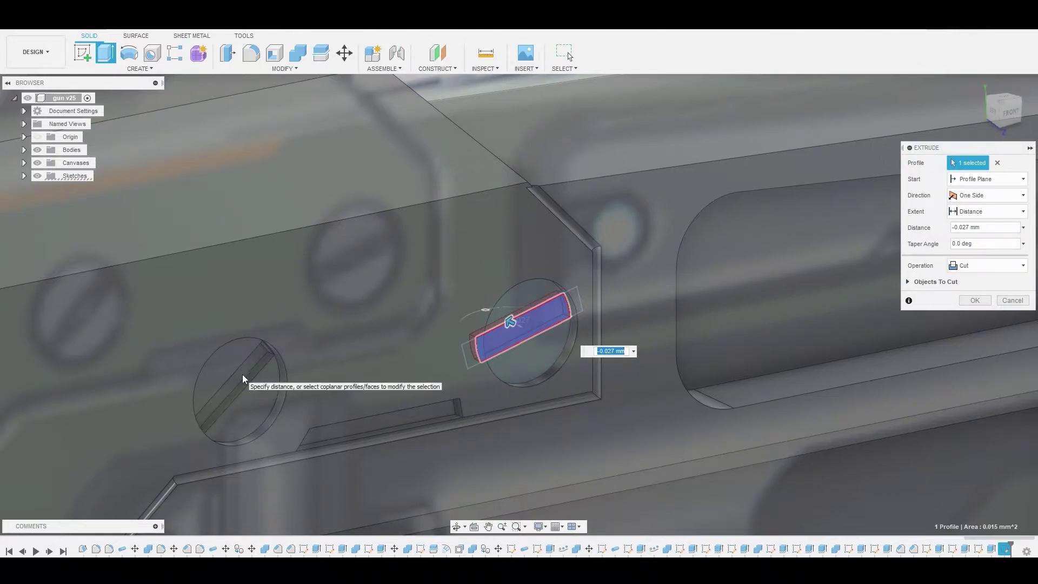
pyautogui.click(974, 301)
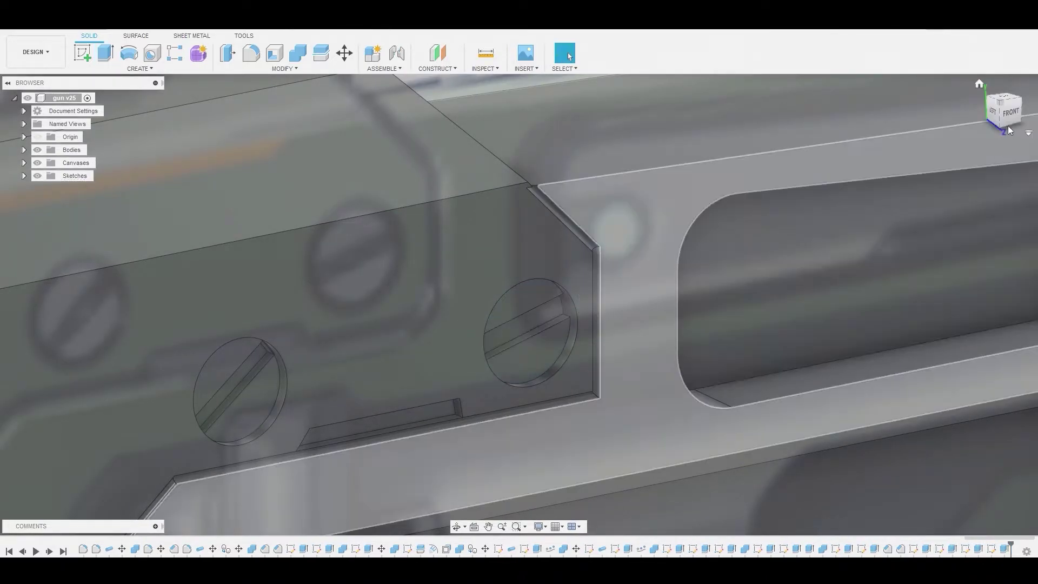
# - In the front view, sketch a long, low trapezoid along the lower edge of the tapered recessed panel, following the reference canvas
pyautogui.click(1001, 122)
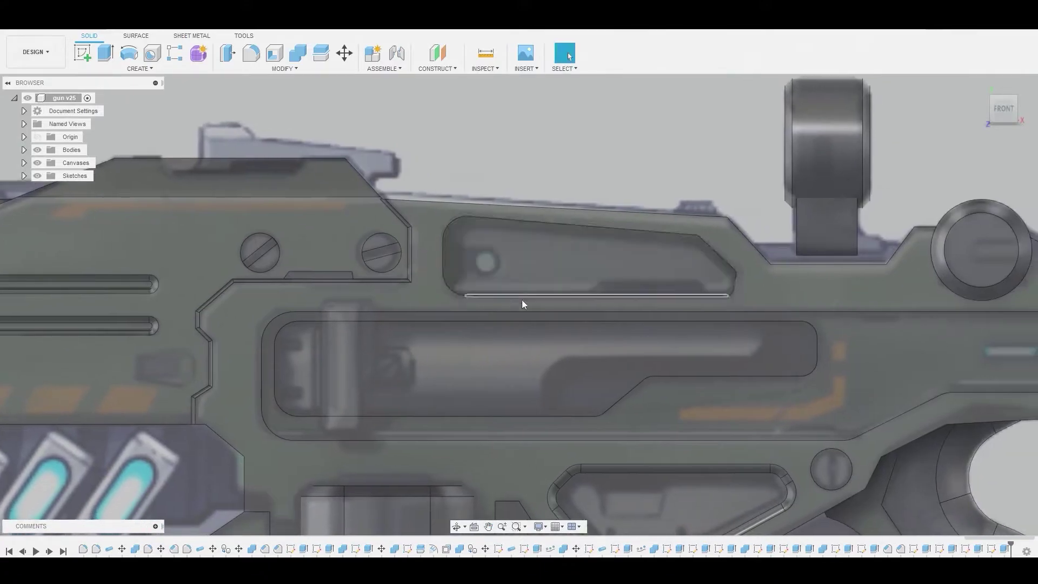
pyautogui.click(505, 251)
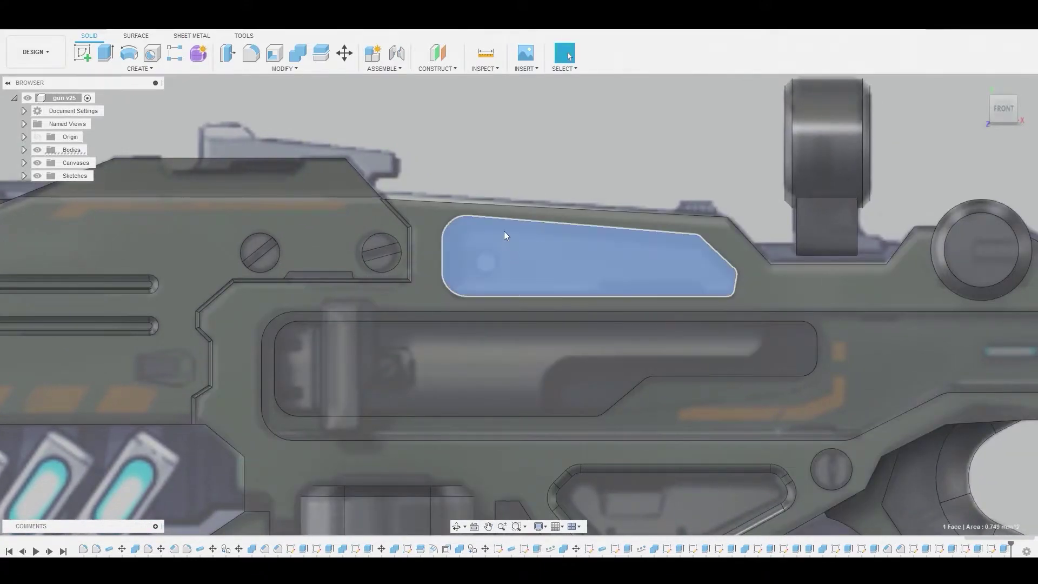
pyautogui.click(82, 52)
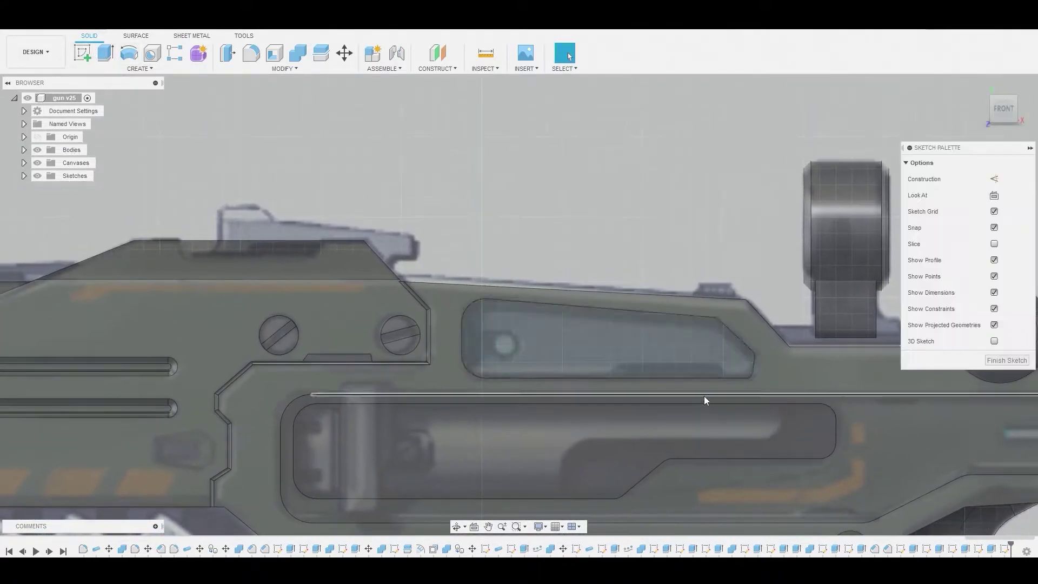
pyautogui.scroll(4, 498, 249)
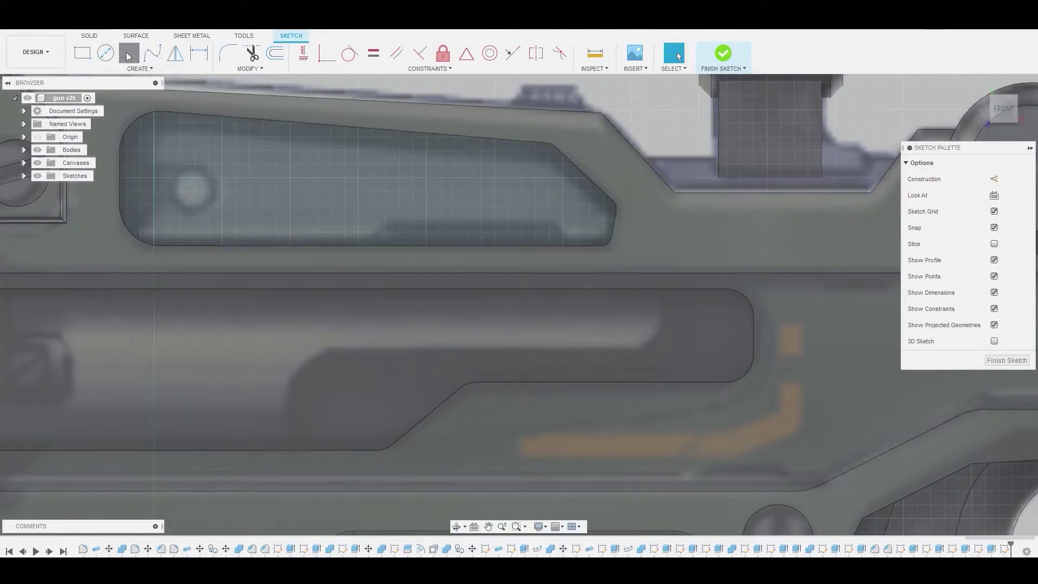
pyautogui.click(372, 246)
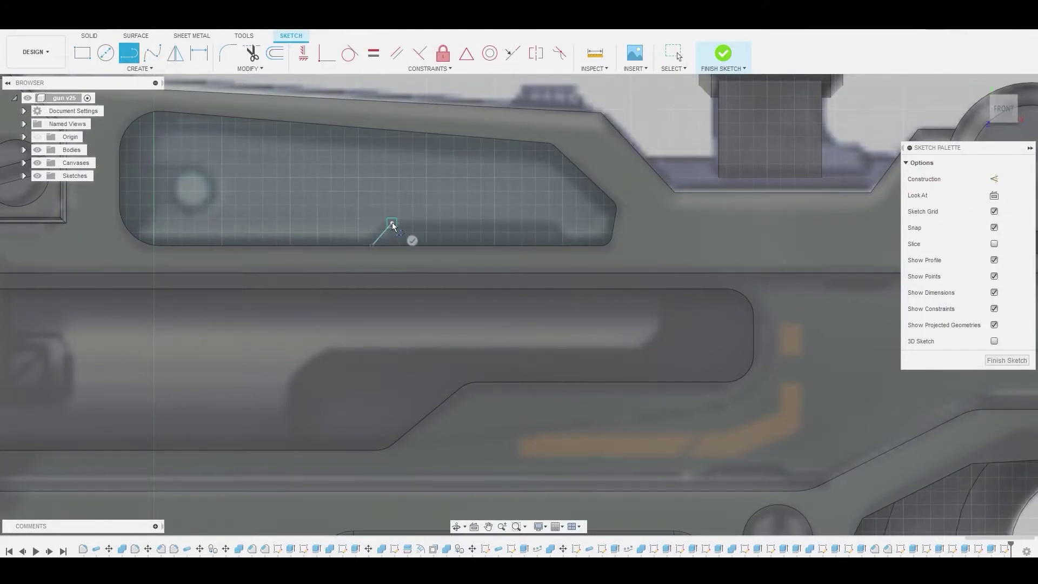
pyautogui.click(558, 223)
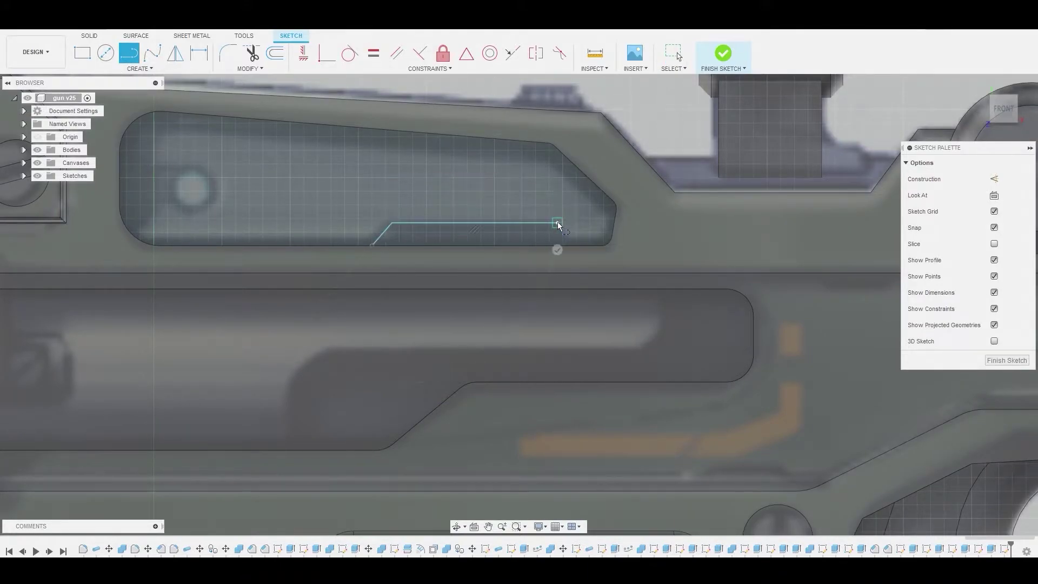
pyautogui.doubleClick(575, 247)
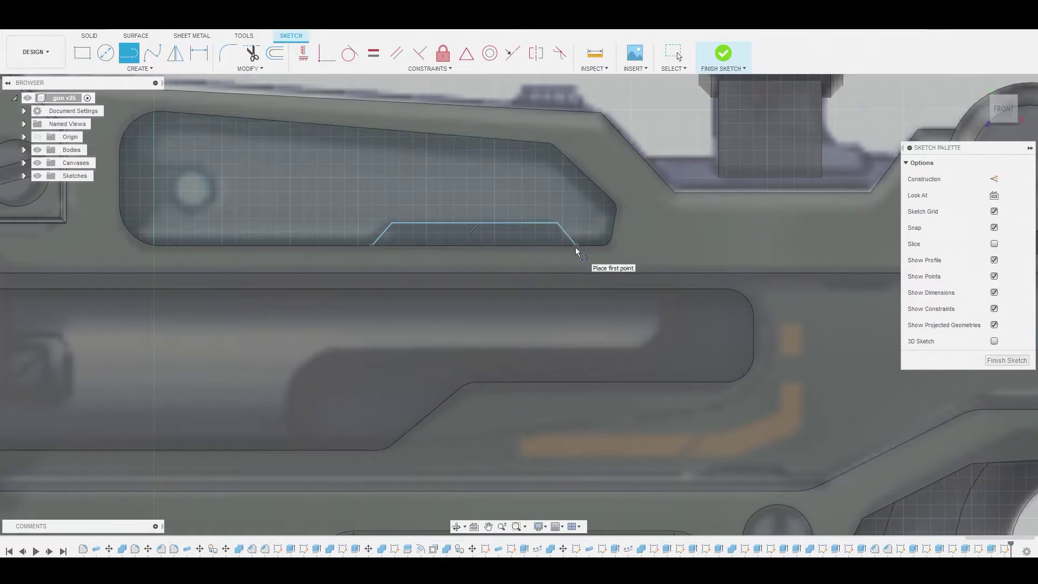
pyautogui.rightClick(544, 190)
pyautogui.click(584, 191)
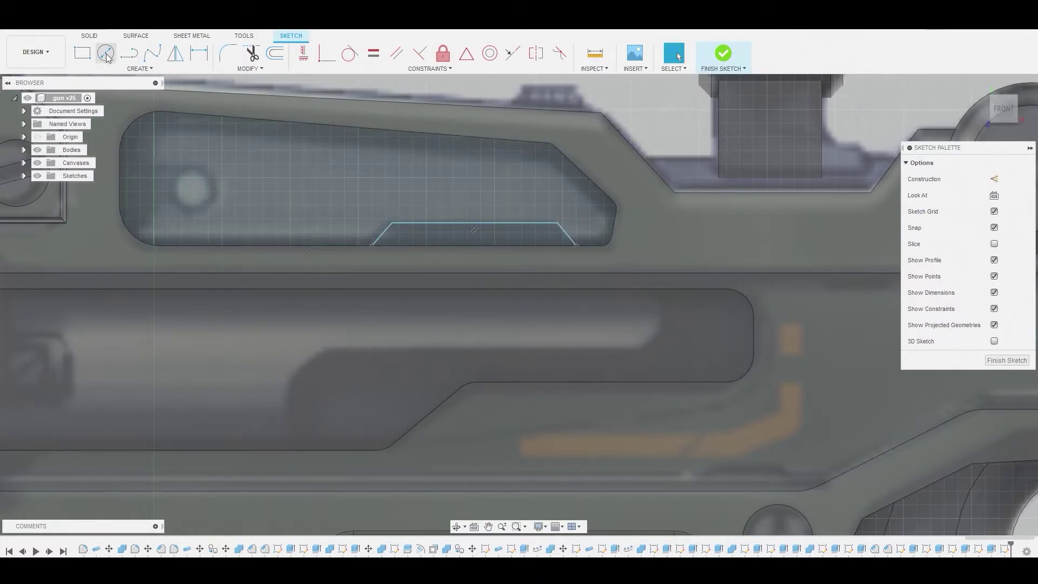
# - Sketch a circle over the round detail in the tapered recess, with a horizontal and a slanted line joining it to the recess's rounded end
pyautogui.click(106, 56)
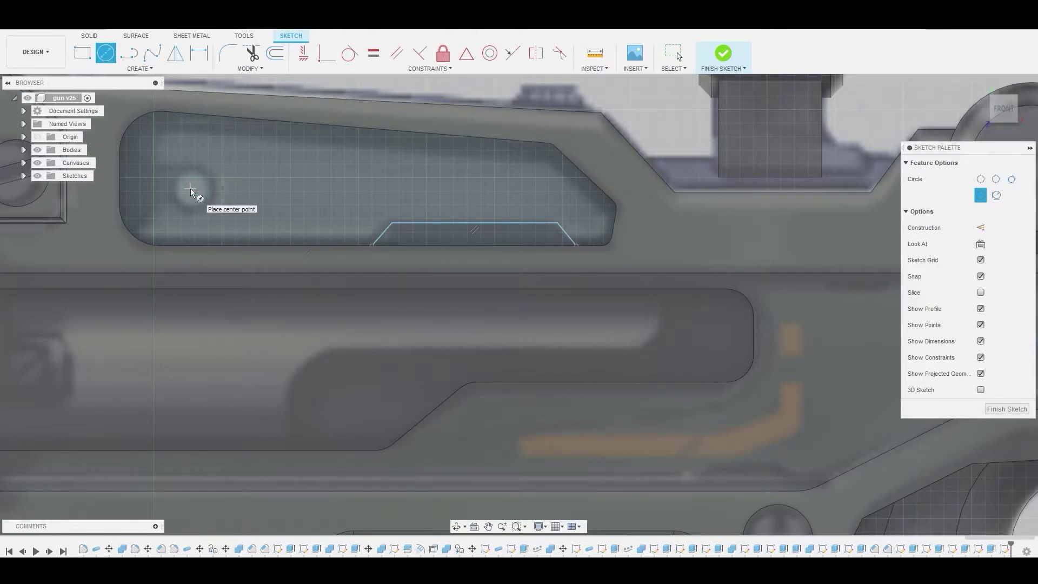
pyautogui.click(194, 163)
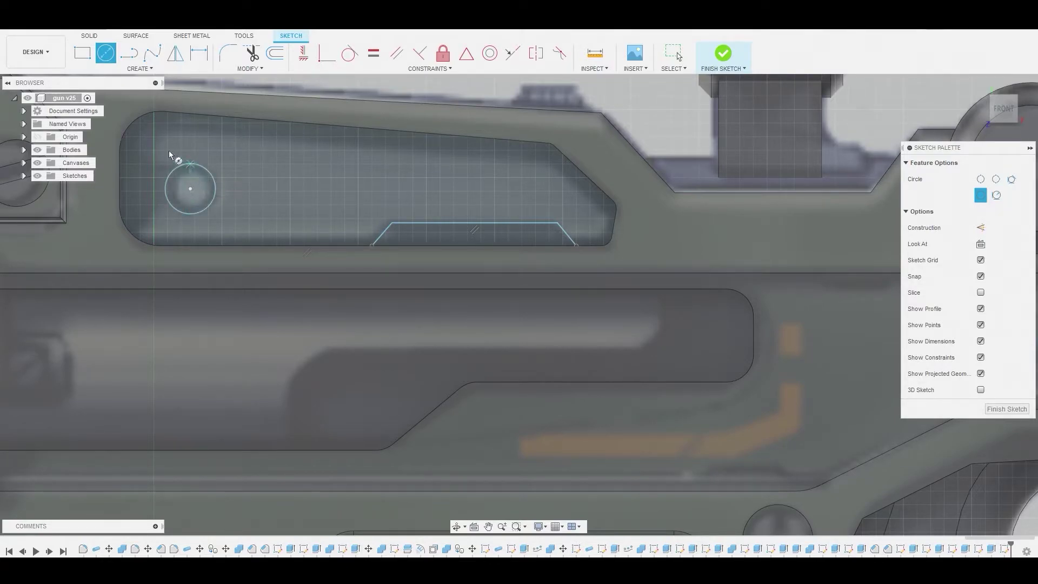
pyautogui.click(129, 53)
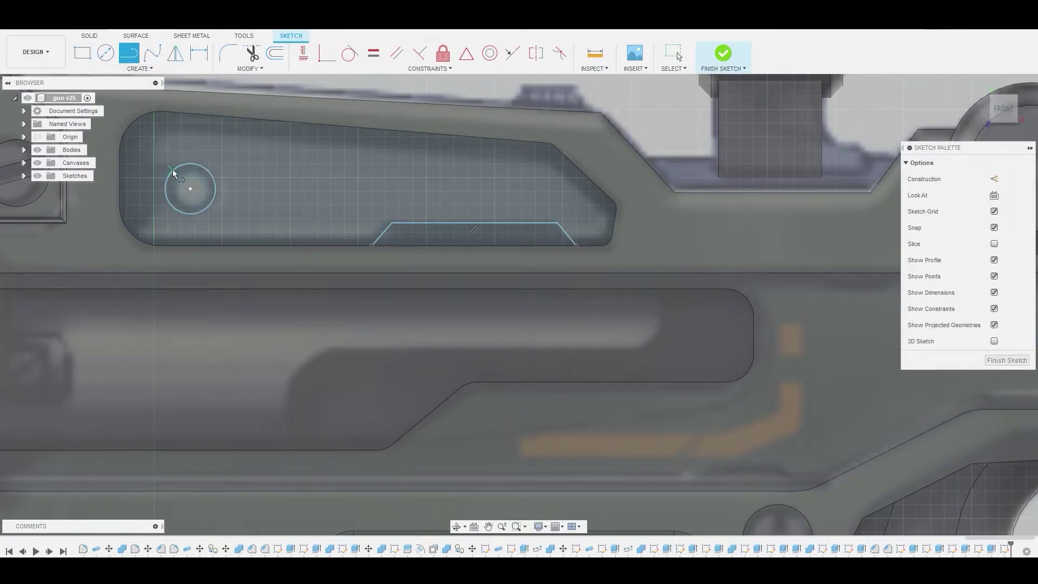
pyautogui.click(119, 168)
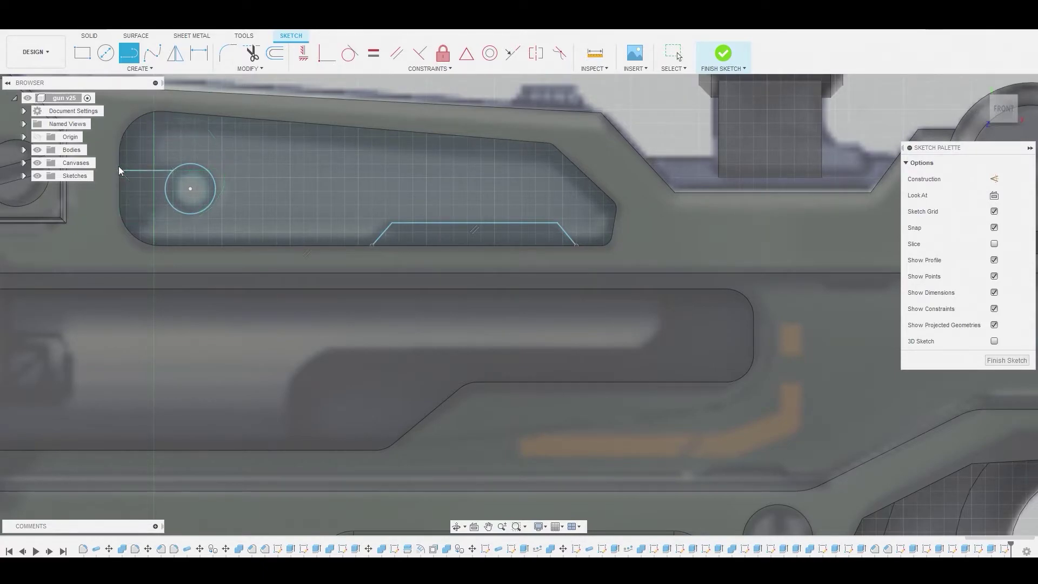
pyautogui.click(168, 206)
pyautogui.click(131, 232)
pyautogui.rightClick(132, 232)
pyautogui.click(172, 199)
# - Extrude the circle, the wedge beside it and the long trapezoid as a cut 0.042 mm deep into the recess floor
pyautogui.click(177, 197)
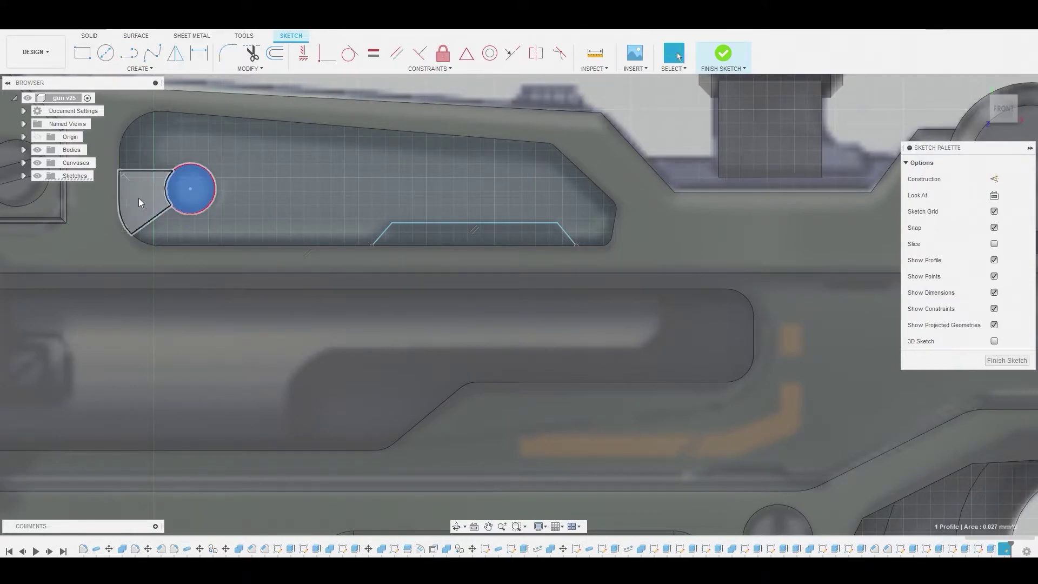
pyautogui.keyDown('shift'); pyautogui.click(139, 198); pyautogui.keyUp('shift')
pyautogui.keyDown('shift'); pyautogui.click(426, 234); pyautogui.keyUp('shift')
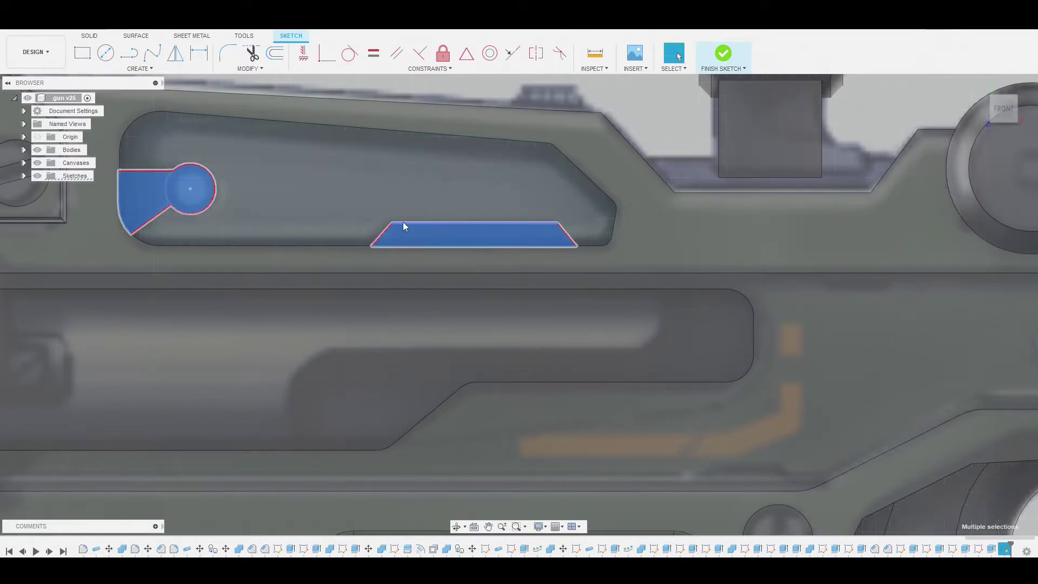
pyautogui.press('e')
pyautogui.moveTo(433, 207); pyautogui.dragTo(404, 200)
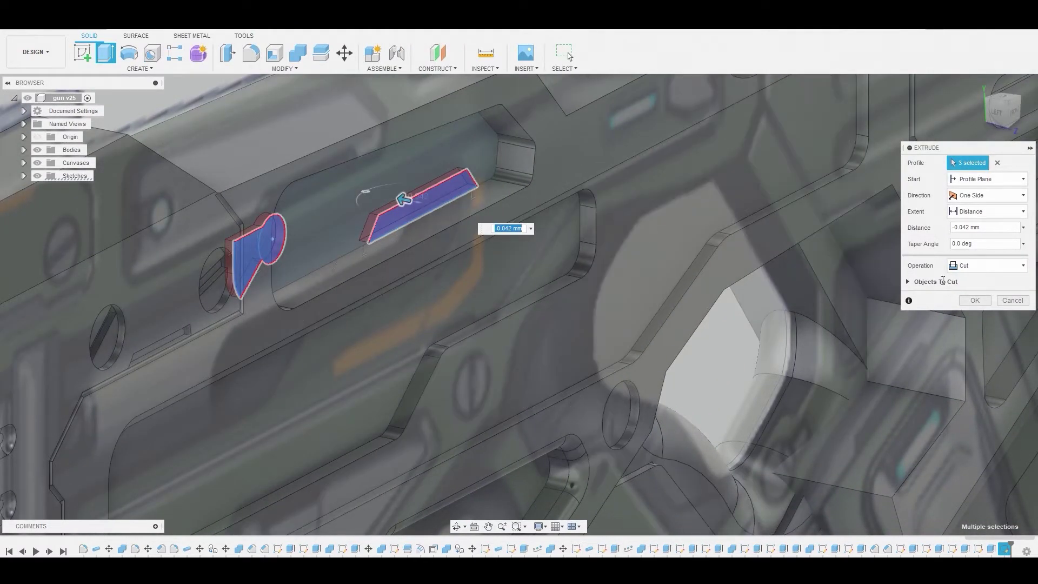
pyautogui.press('Return')
# - Start a sketch on the rear panel with the two long slots and draw a circle over the canvas's front keyhole-shaped detail
pyautogui.scroll(-5, 548, 250)
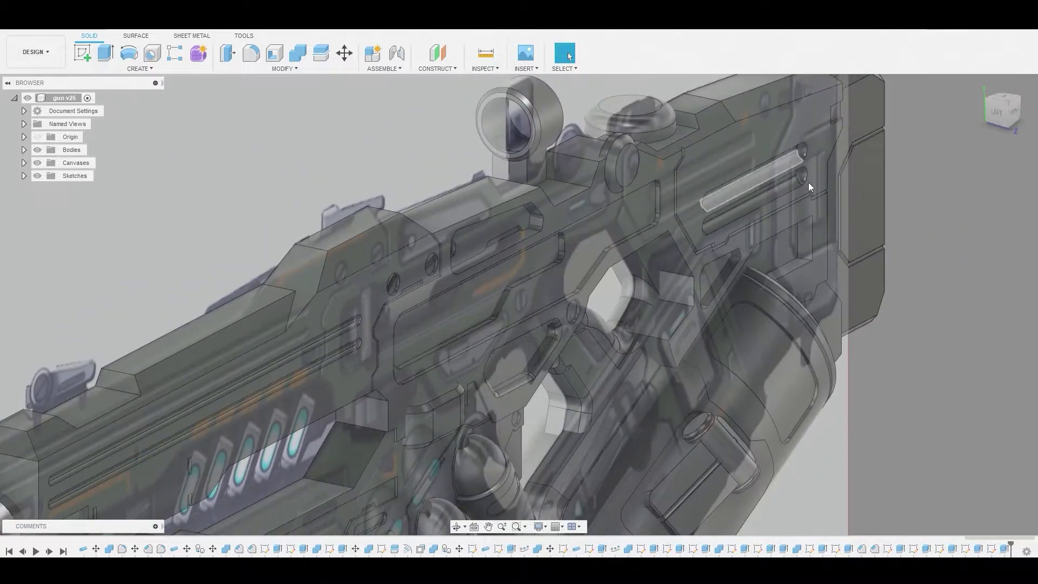
pyautogui.click(1016, 114)
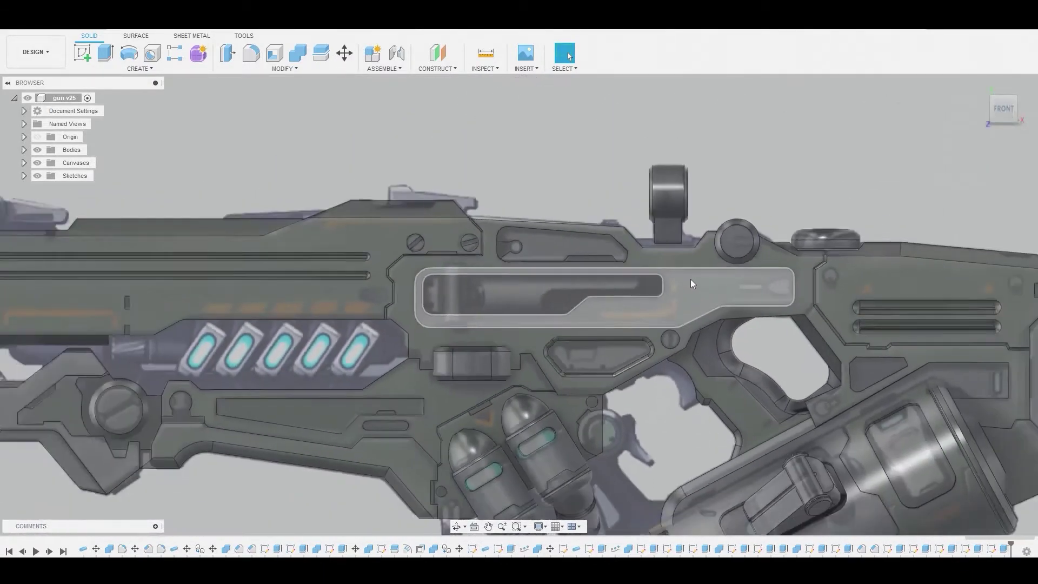
pyautogui.scroll(2, 586, 274)
pyautogui.scroll(2, 585, 287)
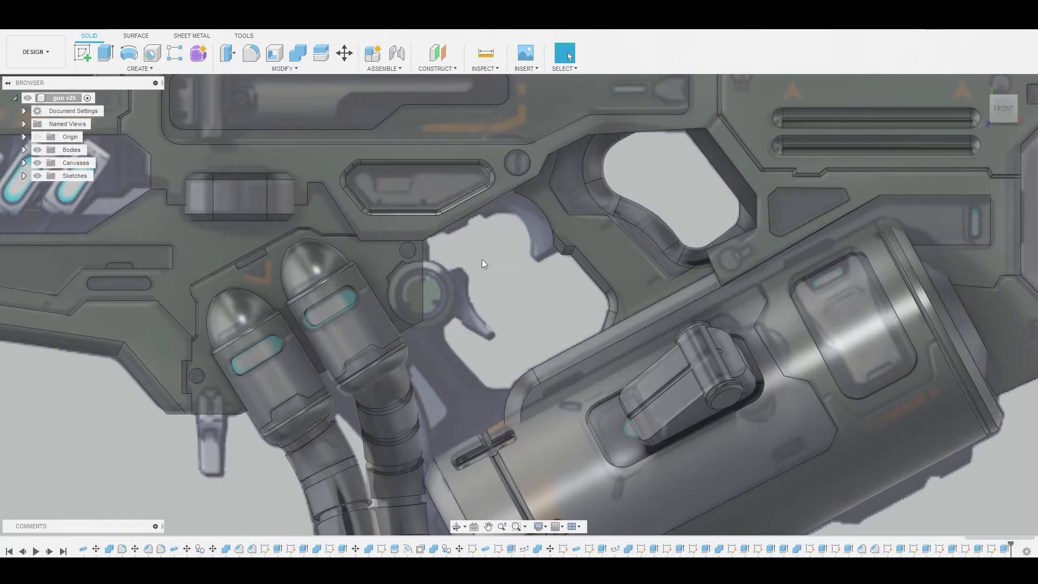
pyautogui.scroll(-3, 580, 247)
pyautogui.scroll(2, 557, 233)
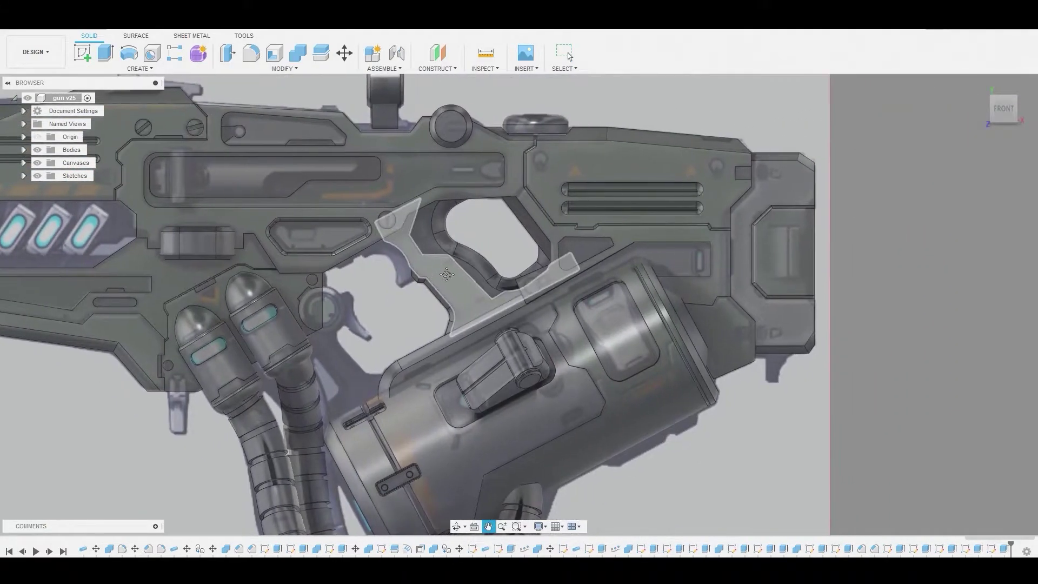
pyautogui.click(550, 175)
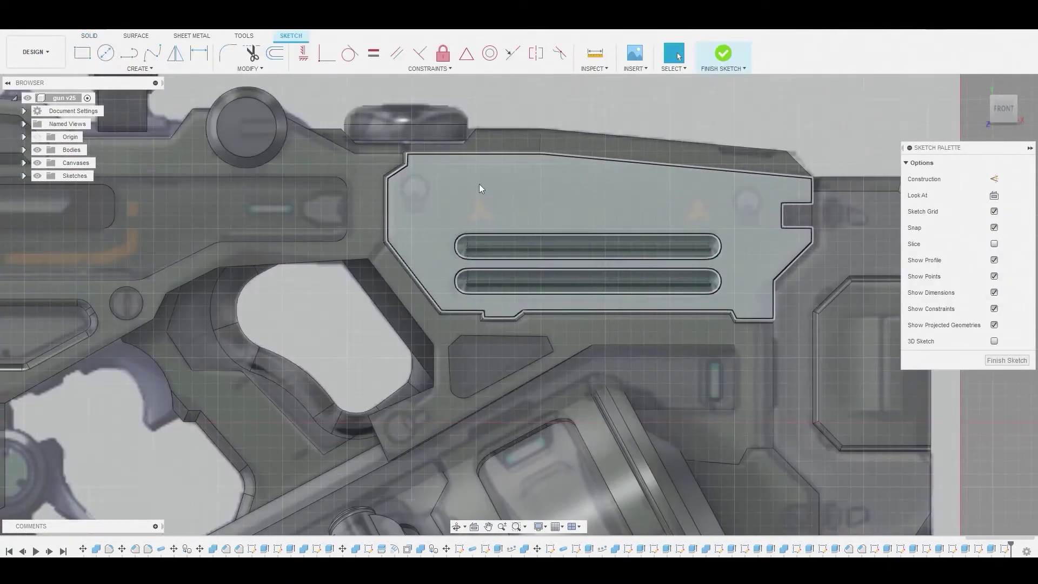
pyautogui.scroll(5, 394, 180)
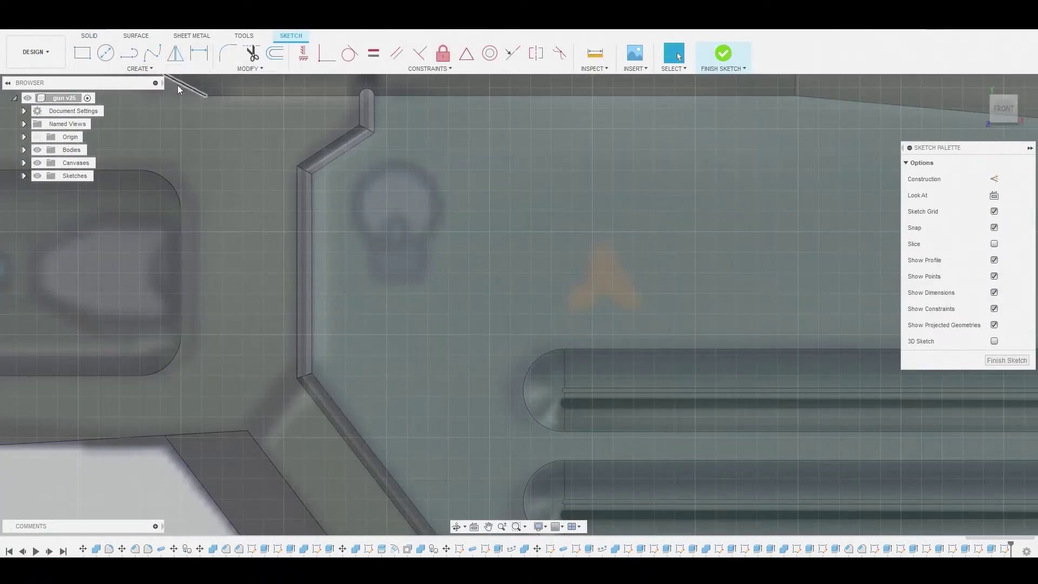
pyautogui.click(112, 56)
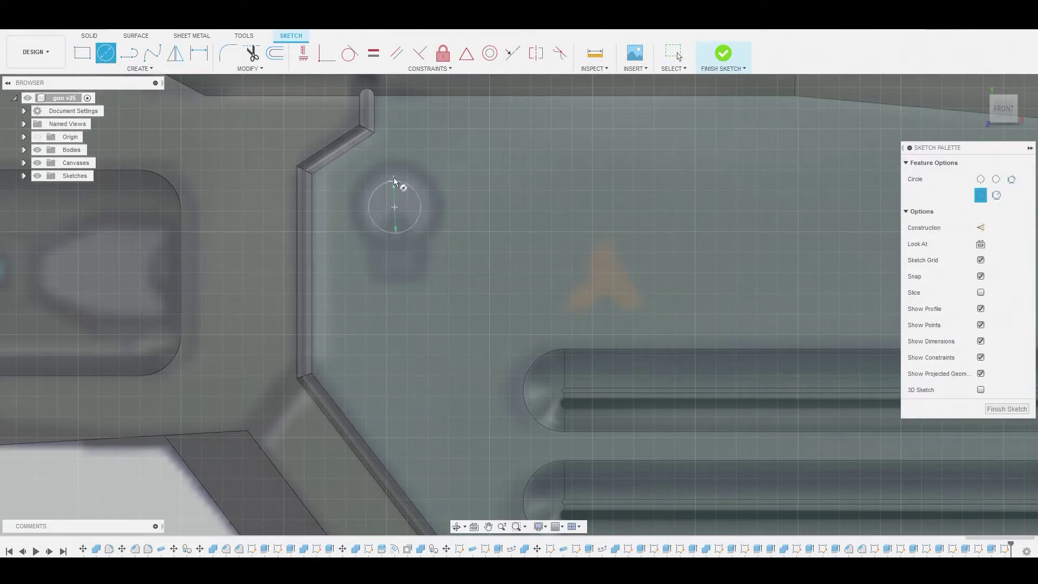
pyautogui.click(395, 163)
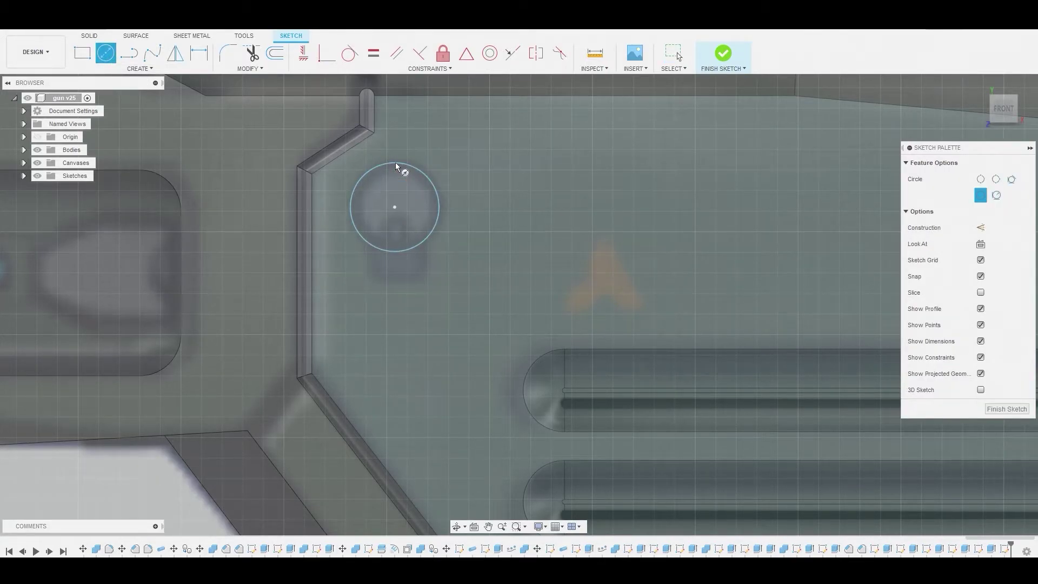
# - Sketch a rectangle overlapping the circle's lower edge to form the keyhole-shaped detail's stem
pyautogui.click(83, 55)
pyautogui.click(365, 241)
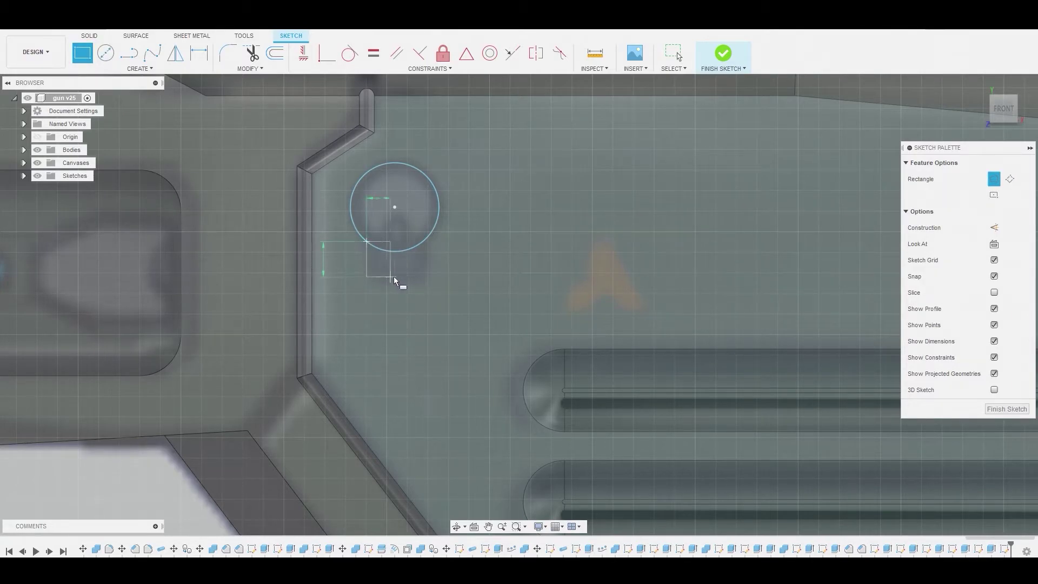
pyautogui.click(426, 284)
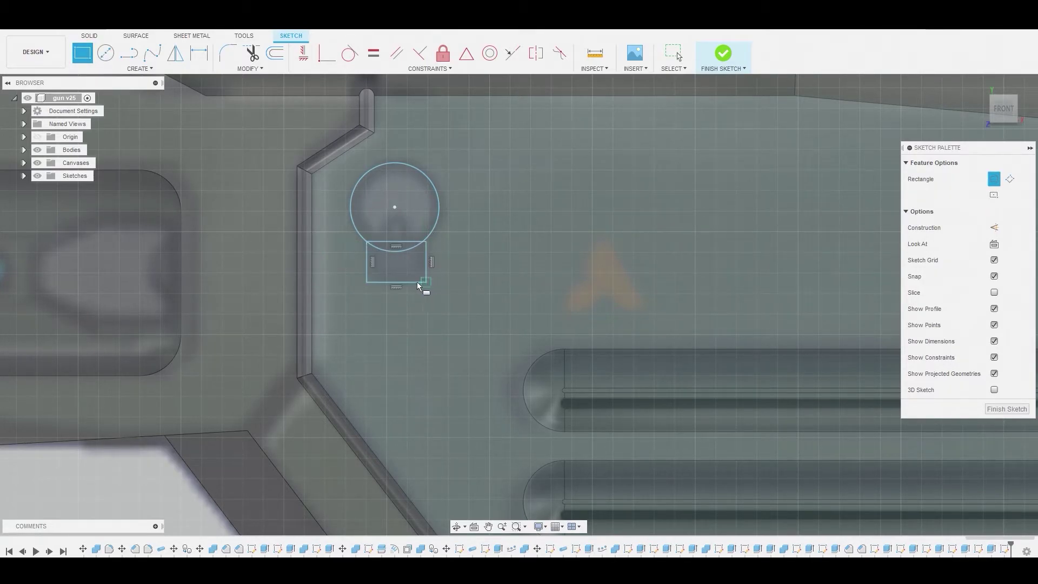
pyautogui.rightClick(407, 275)
pyautogui.click(423, 249)
# - Extrude the circle and rectangle profiles together 0.042 mm outward from the panel as a new body
pyautogui.scroll(3, 424, 249)
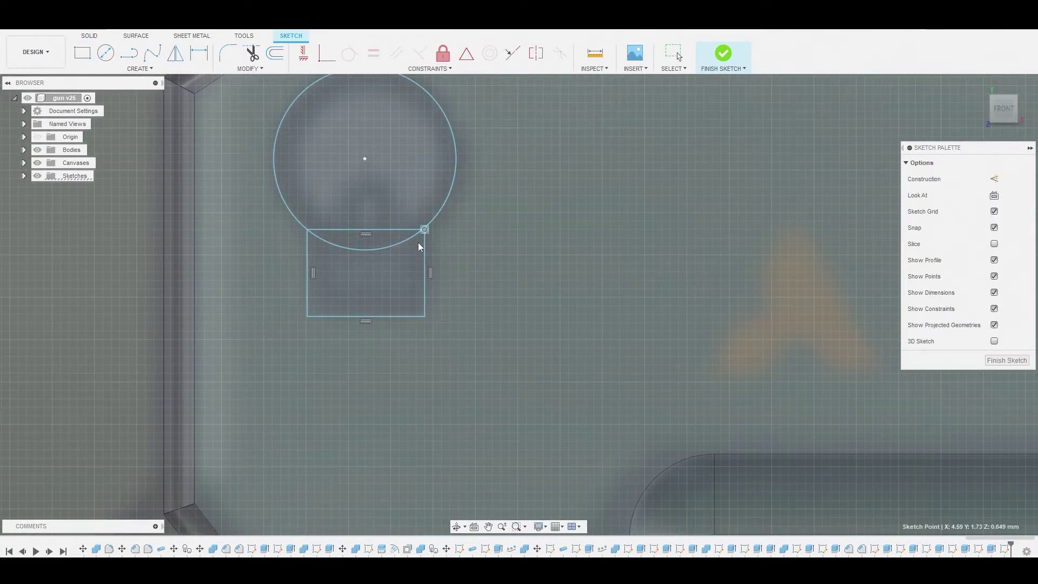
pyautogui.click(416, 249)
pyautogui.keyDown('shift'); pyautogui.click(388, 187); pyautogui.keyUp('shift')
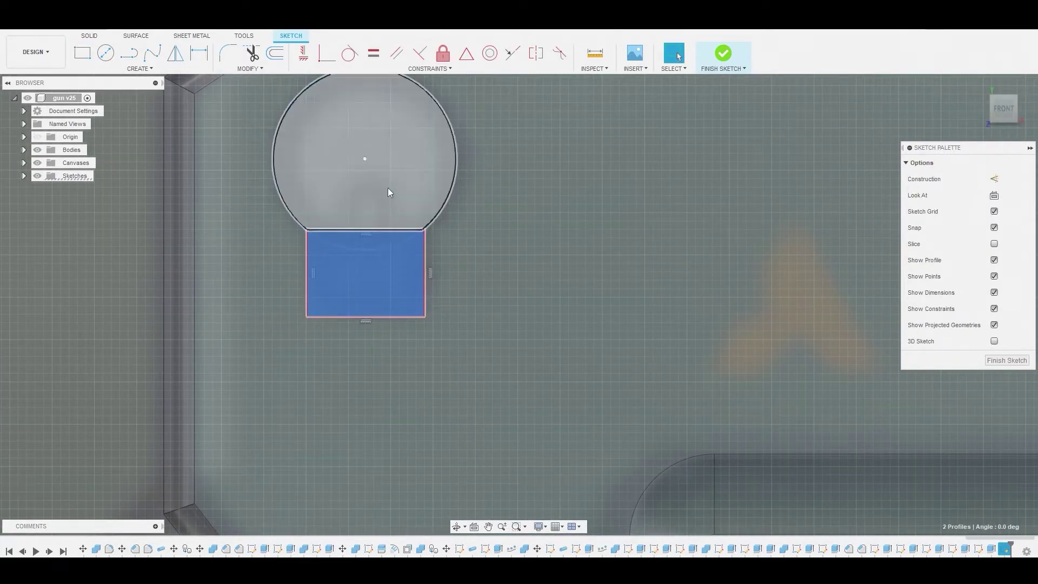
pyautogui.rightClick(415, 184)
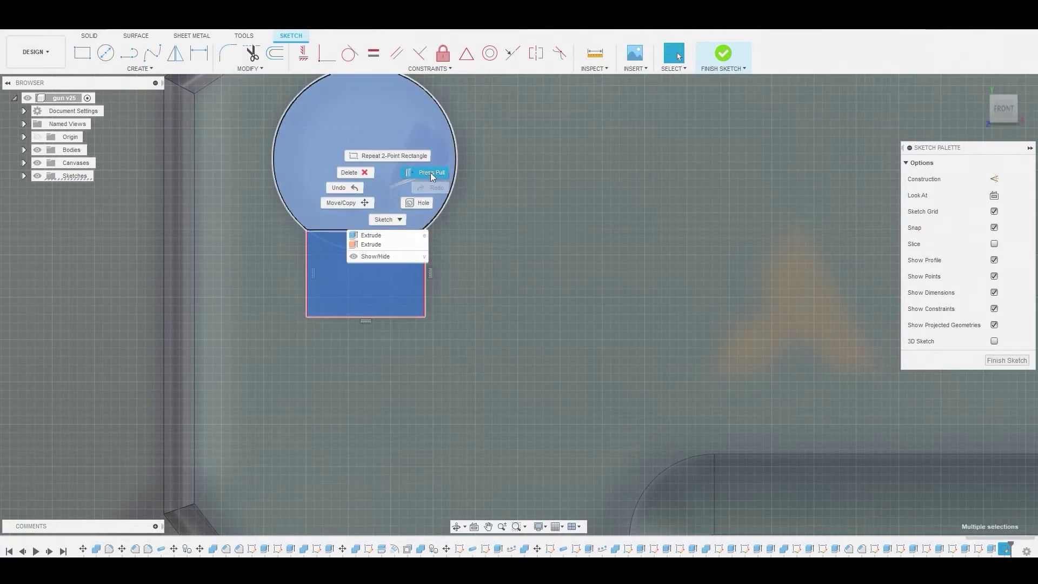
pyautogui.click(417, 171)
pyautogui.moveTo(406, 200)
pyautogui.keyDown('shift'); pyautogui.mouseDown(button='middle')
pyautogui.moveTo(393, 183)
pyautogui.moveTo(416, 202)
pyautogui.mouseUp(button='middle'); pyautogui.keyUp('shift')
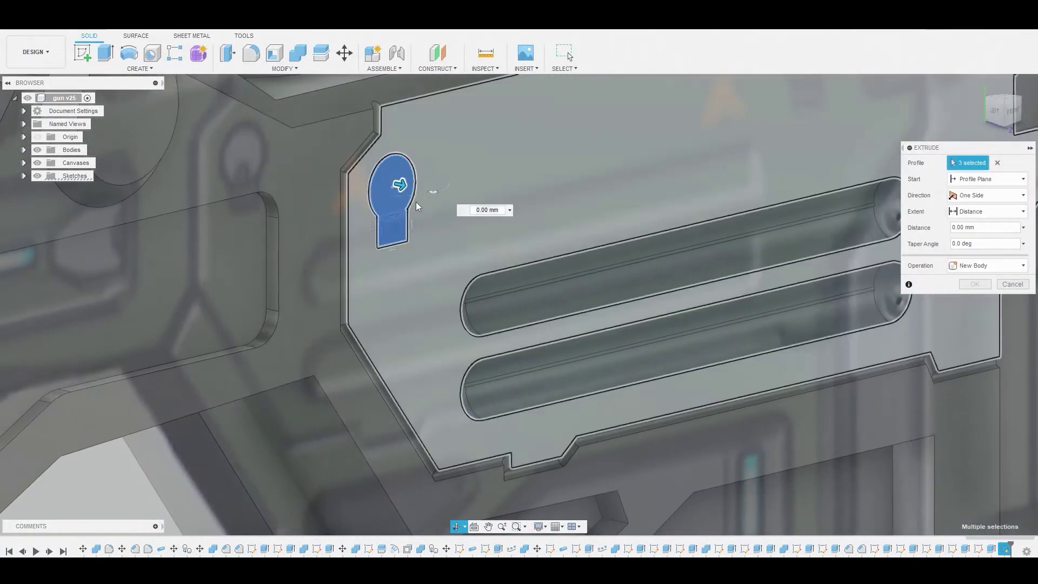
pyautogui.moveTo(405, 189); pyautogui.dragTo(412, 193)
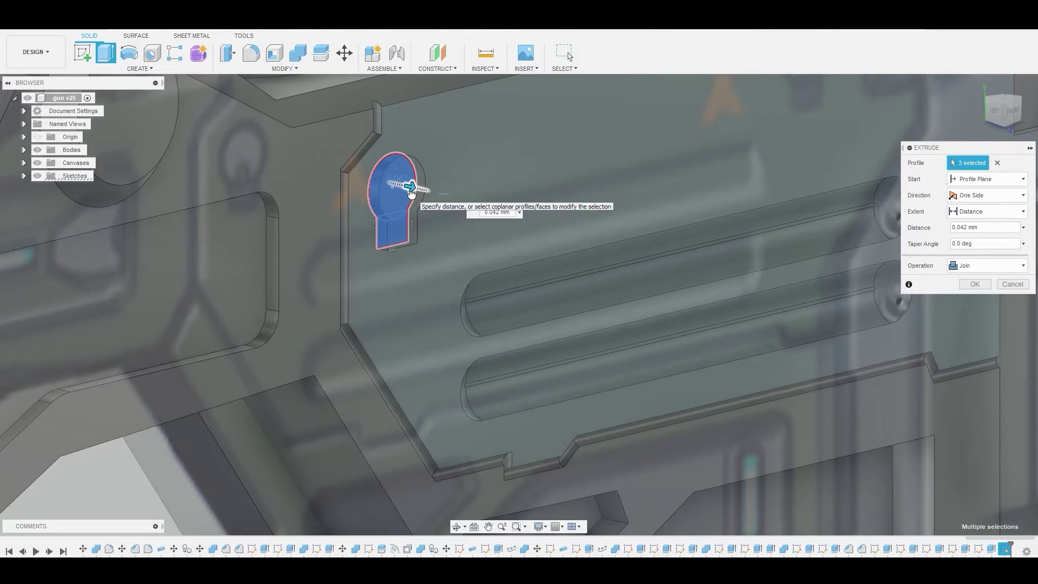
pyautogui.click(970, 274)
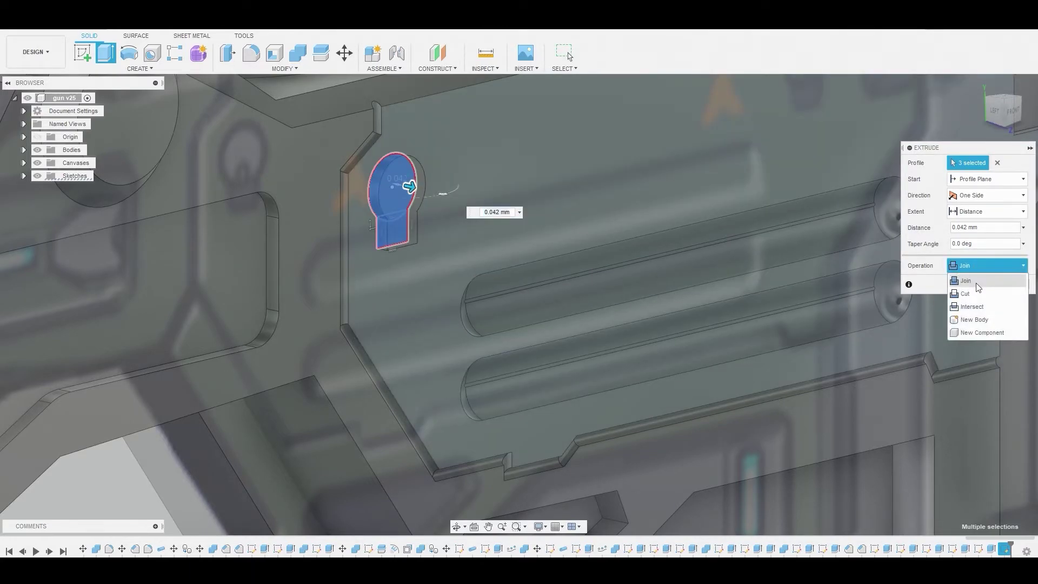
pyautogui.click(984, 316)
pyautogui.click(975, 284)
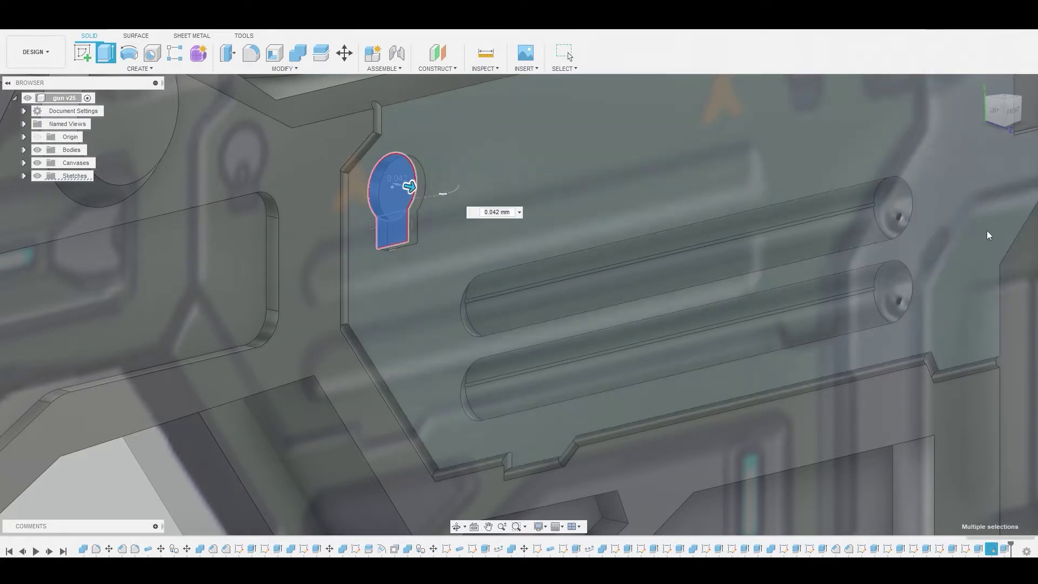
# - Fillet the two lower corner edges of the keyhole-shaped body's stem with a 0.02 mm radius
pyautogui.click(1009, 111)
pyautogui.scroll(3, 650, 238)
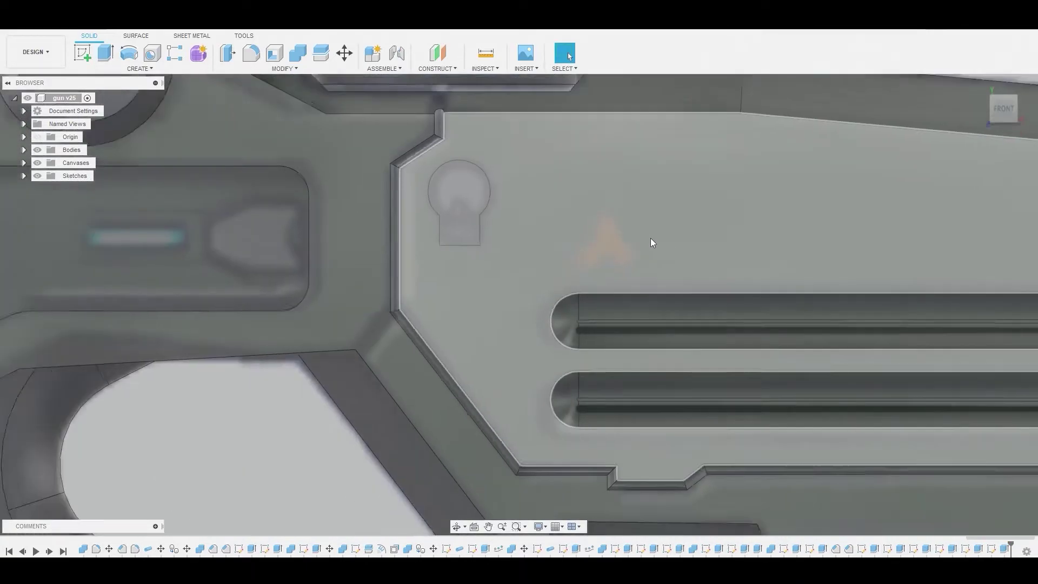
pyautogui.press('f')
pyautogui.keyDown('shift'); pyautogui.moveTo(496, 241); pyautogui.dragTo(480, 248, button='middle'); pyautogui.keyUp('shift')
pyautogui.click(442, 264)
pyautogui.click(423, 269)
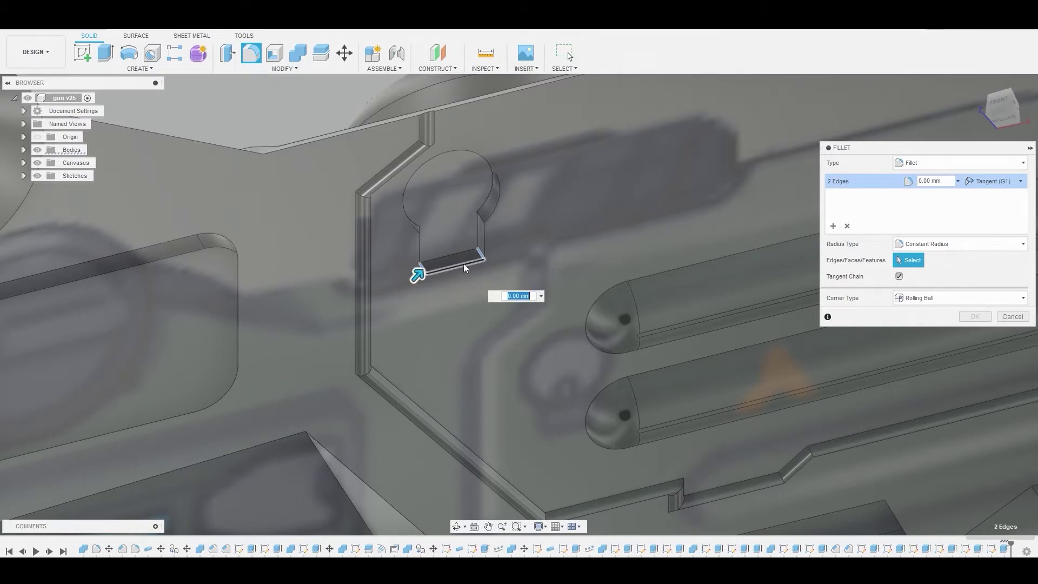
pyautogui.click(1001, 103)
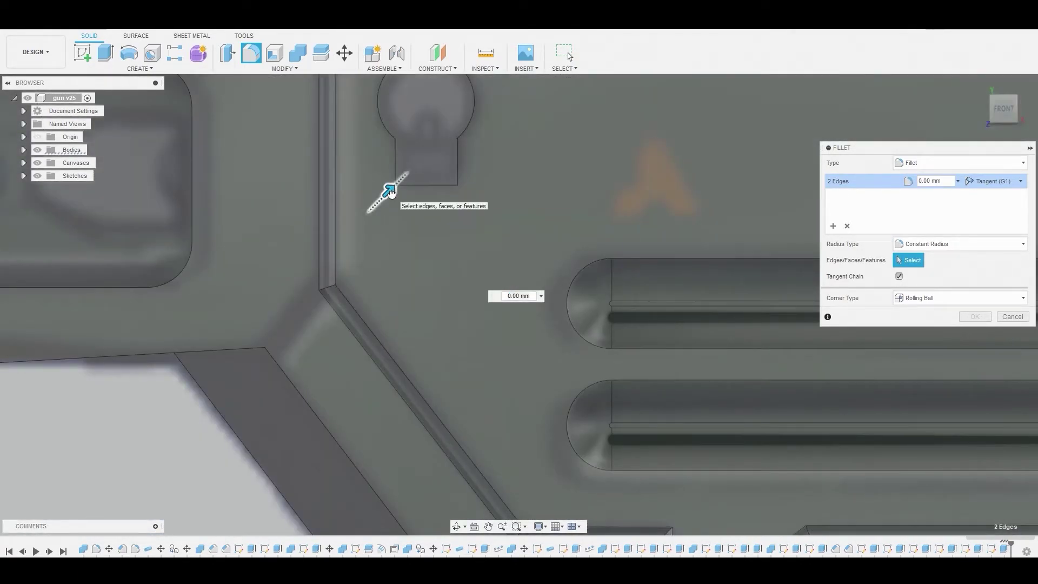
pyautogui.moveTo(390, 192); pyautogui.dragTo(395, 192)
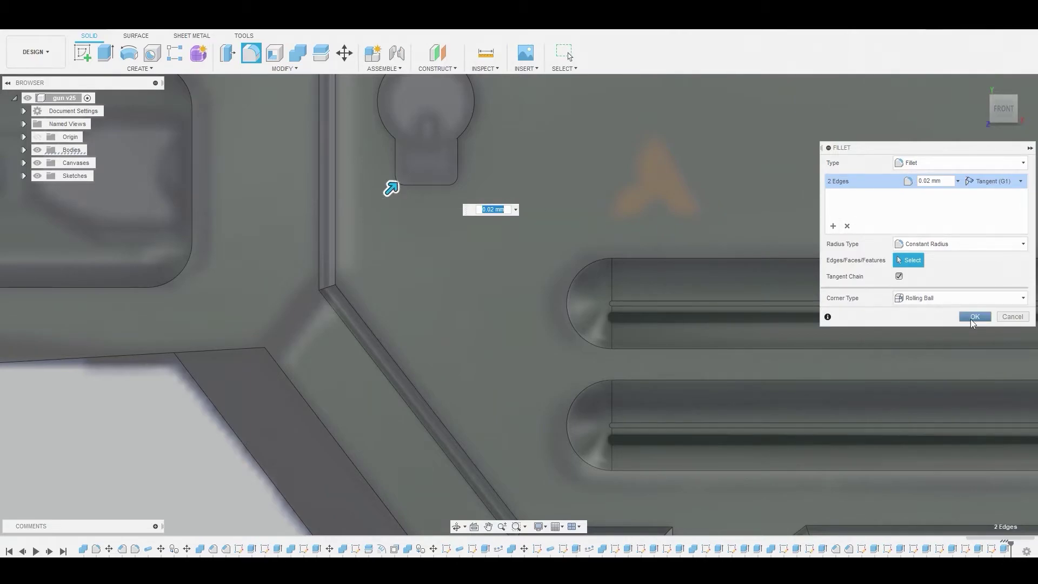
pyautogui.click(976, 317)
# - On the keyhole-shaped body's front face, sketch a circle about 0.22 mm in diameter matching its round head
pyautogui.keyDown('shift'); pyautogui.moveTo(576, 223); pyautogui.dragTo(489, 171, button='middle'); pyautogui.keyUp('shift')
pyautogui.click(485, 177)
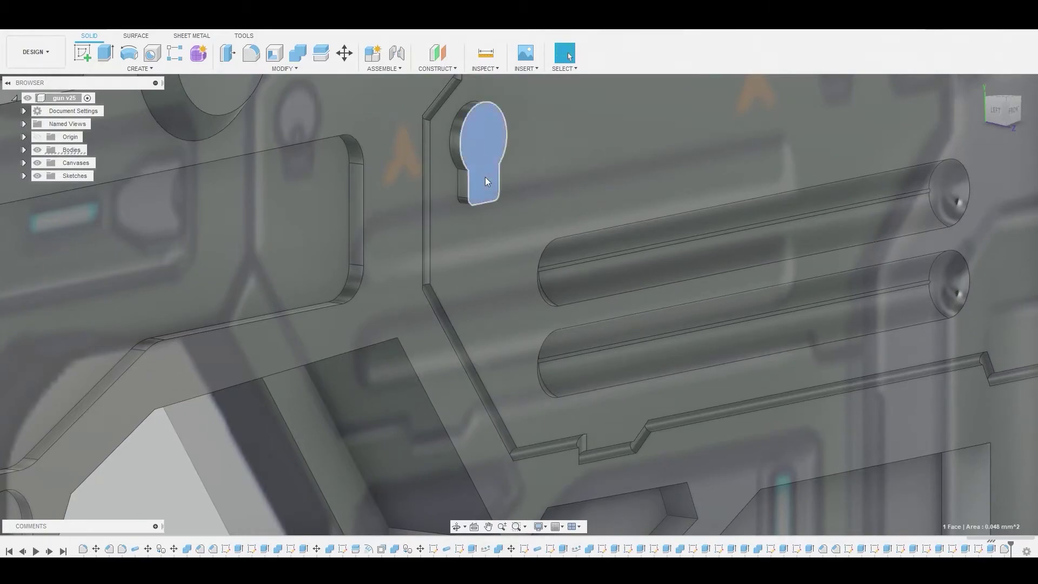
pyautogui.click(84, 52)
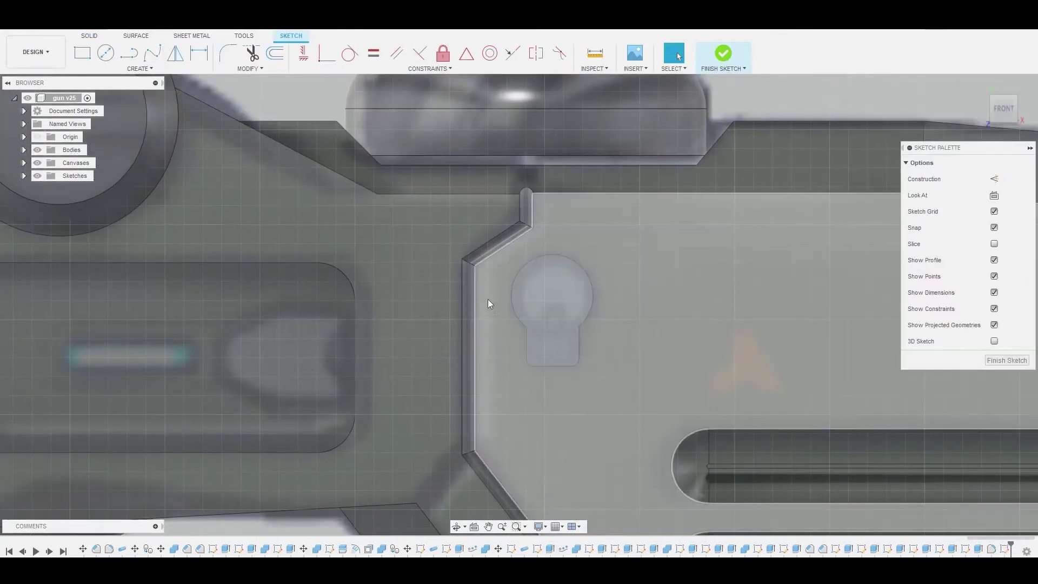
pyautogui.scroll(2, 488, 300)
pyautogui.click(106, 53)
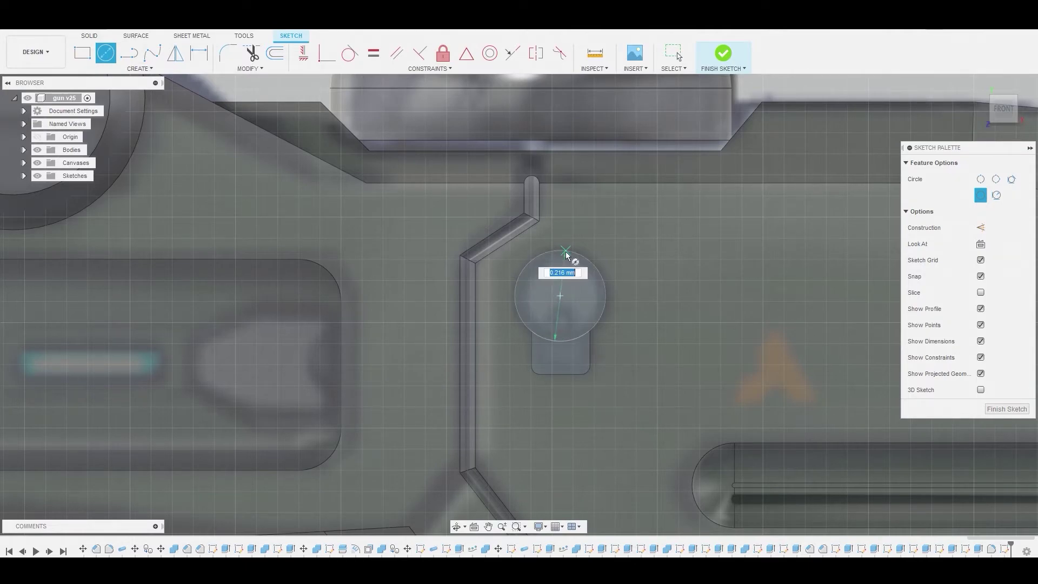
pyautogui.rightClick(557, 294)
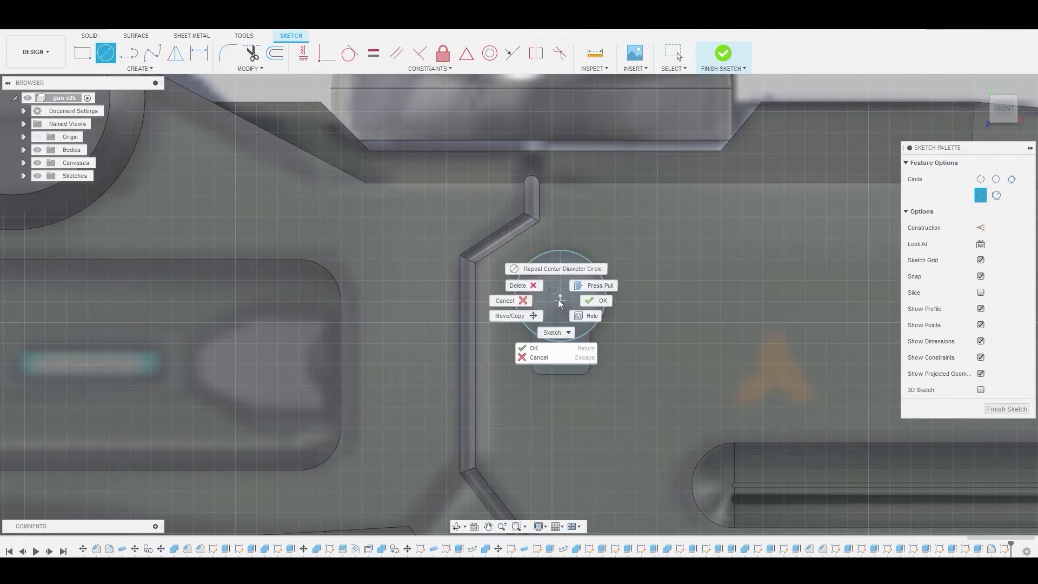
pyautogui.click(598, 299)
# - Extrude the stem area below the circle as a cut 0.023 mm deep, leaving the round head raised
pyautogui.click(569, 365)
pyautogui.rightClick(569, 363)
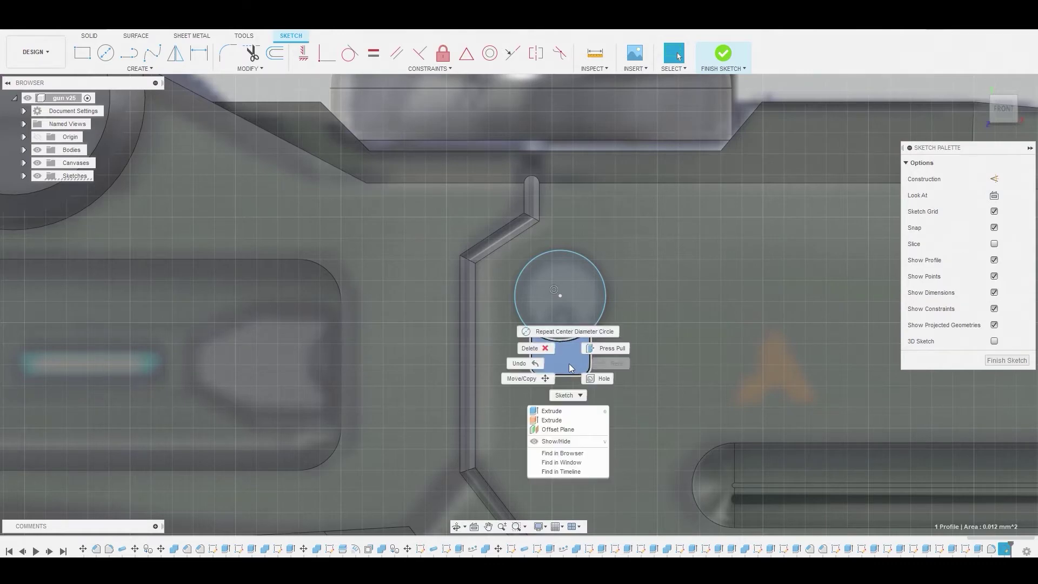
pyautogui.click(606, 352)
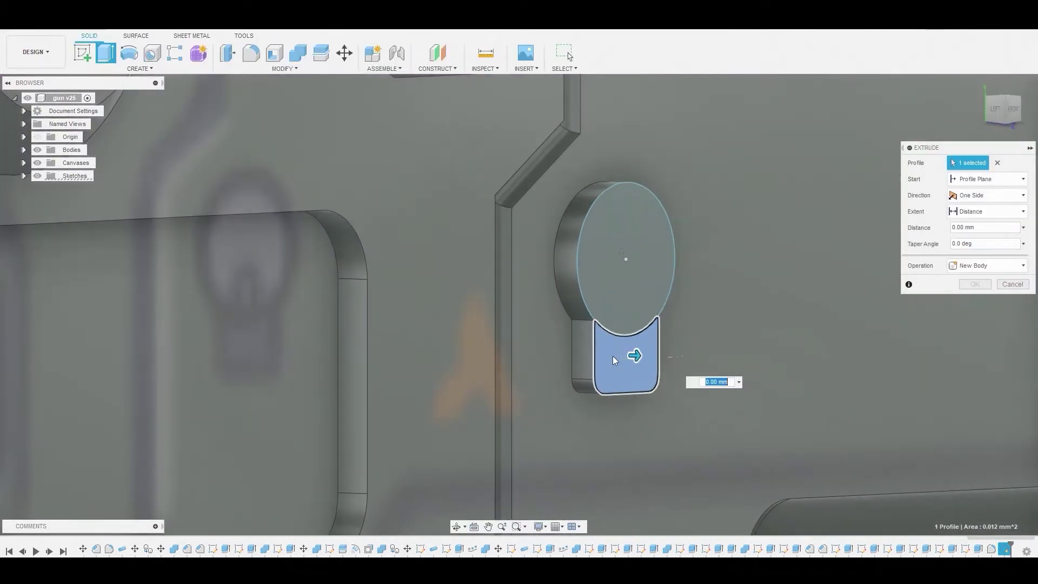
pyautogui.moveTo(612, 356); pyautogui.dragTo(623, 356)
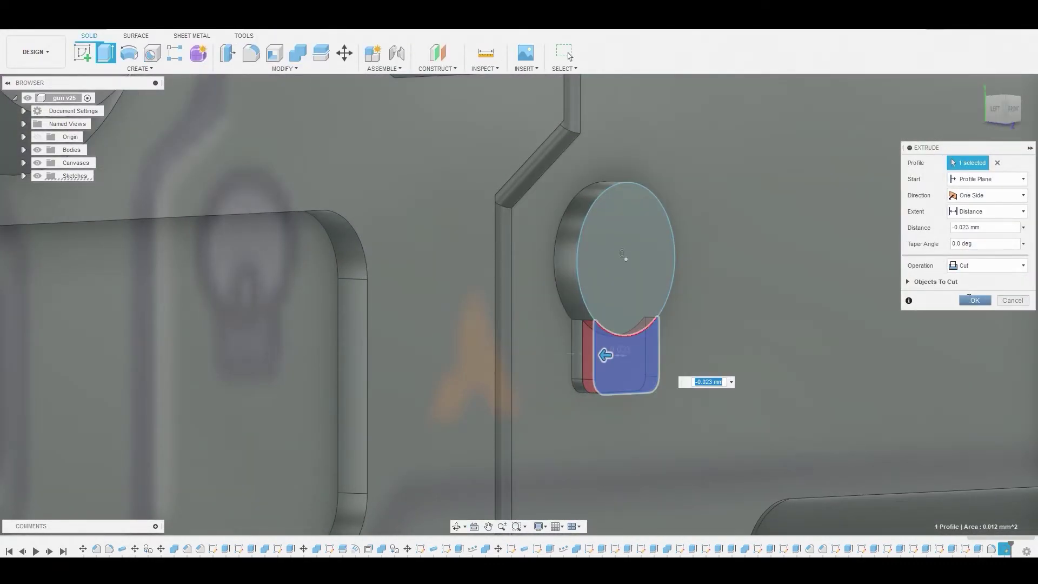
pyautogui.click(975, 300)
# - On the round head's front face, sketch a rectangle about 0.05 by 0.08 mm running from near its centre past its lower edge
pyautogui.click(630, 259)
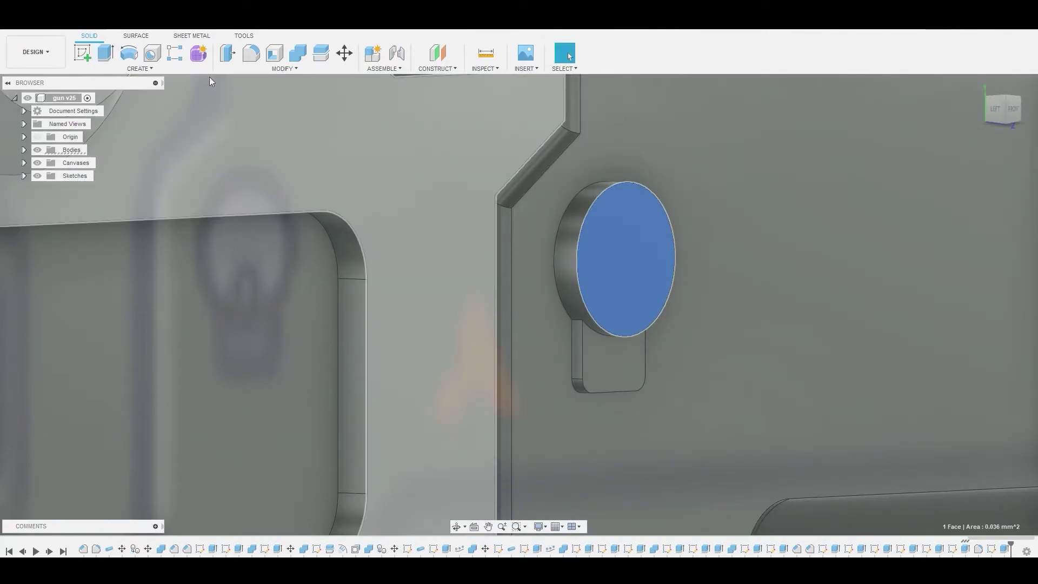
pyautogui.click(81, 54)
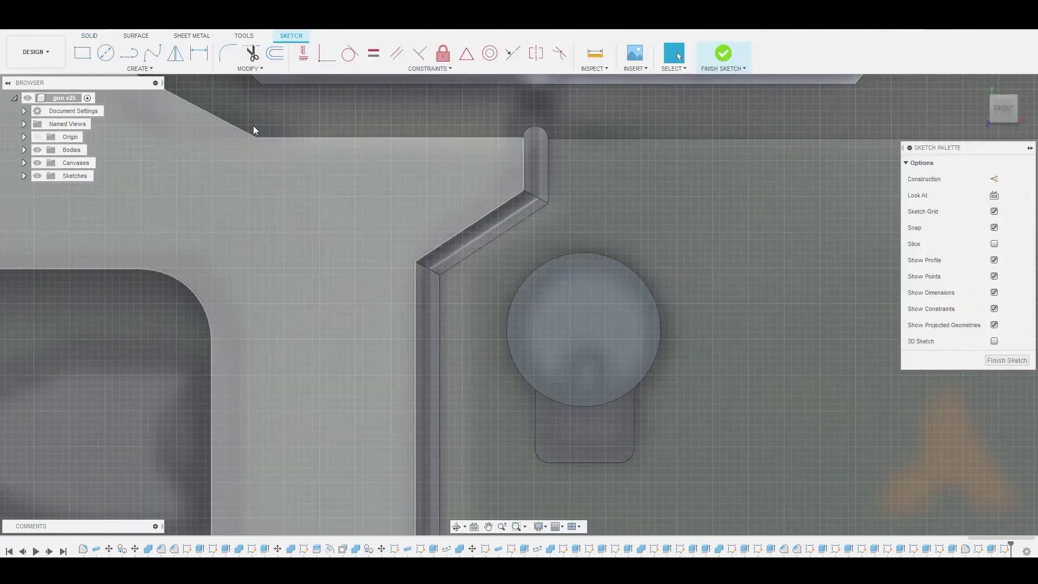
pyautogui.click(81, 54)
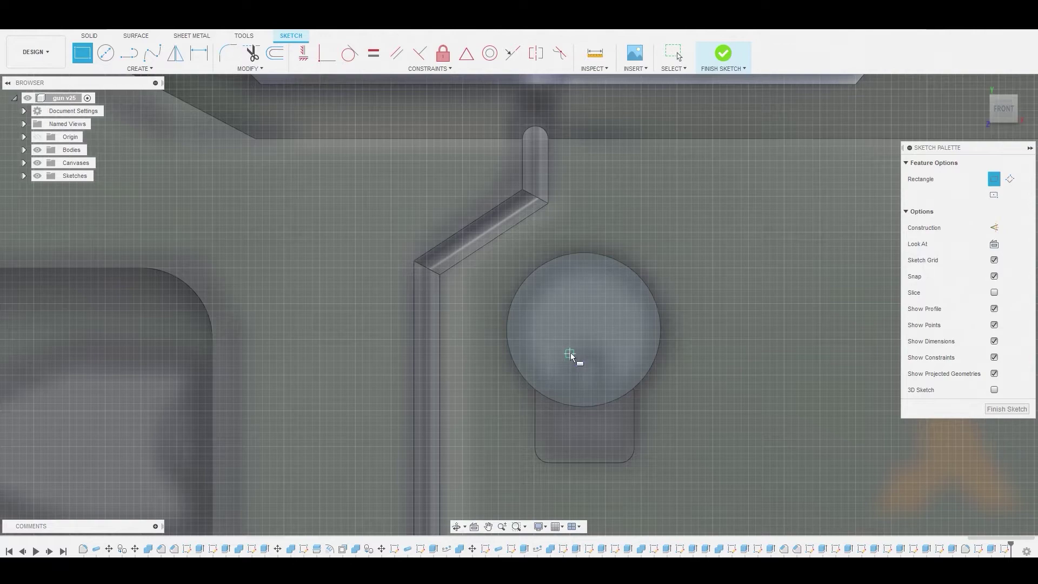
pyautogui.click(570, 354)
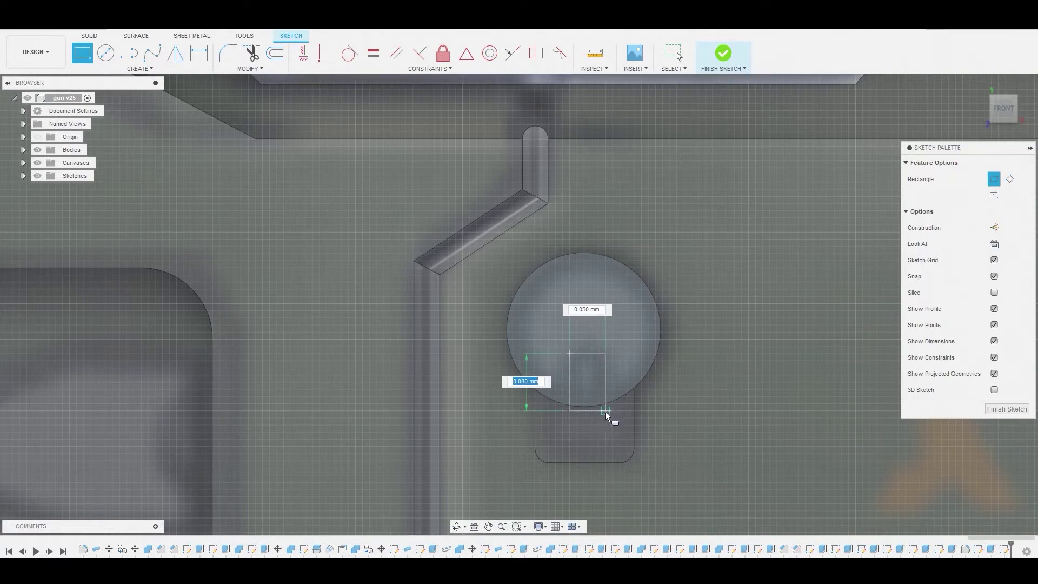
pyautogui.click(606, 411)
# - Extrude the rectangle's area inside the round head about 0.019 mm outward, joined to the keyhole-shaped body, as a raised tab
pyautogui.rightClick(598, 395)
pyautogui.click(618, 397)
pyautogui.click(598, 383)
pyautogui.rightClick(597, 382)
pyautogui.click(631, 368)
pyautogui.press('e')
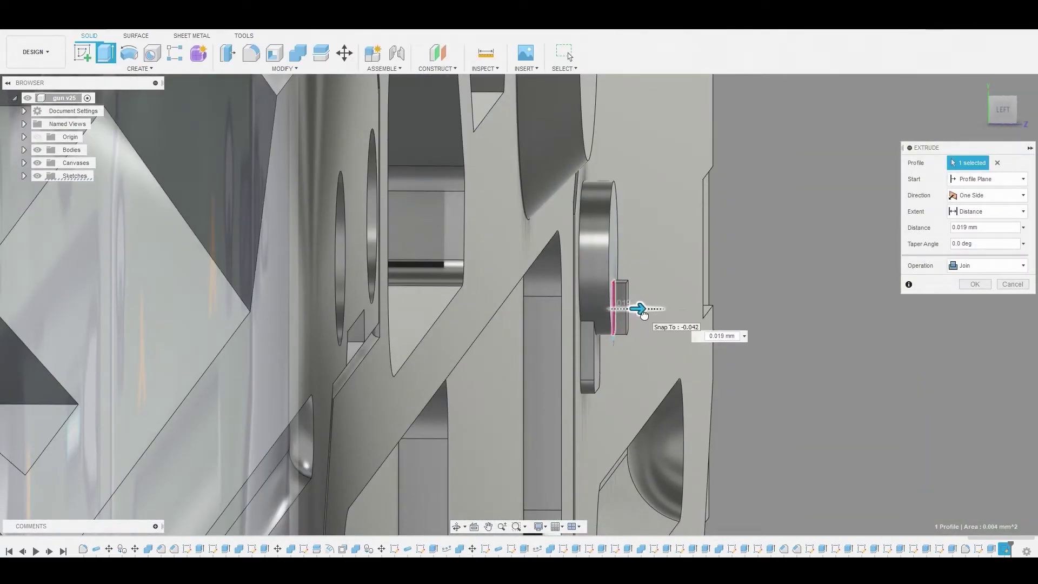
pyautogui.press('Return')
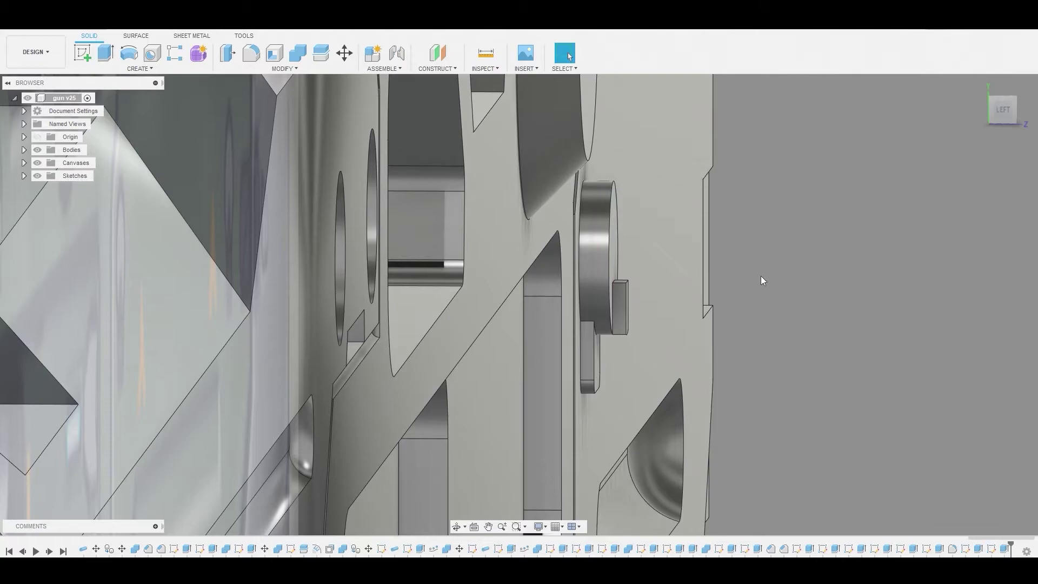
# - Fillet the two upper corner edges of the raised tab with a 0.019 mm radius
pyautogui.keyDown('shift'); pyautogui.moveTo(742, 282); pyautogui.dragTo(516, 284, button='middle'); pyautogui.keyUp('shift')
pyautogui.scroll(-2, 515, 282)
pyautogui.keyDown('shift'); pyautogui.moveTo(420, 277); pyautogui.dragTo(279, 329, button='middle'); pyautogui.keyUp('shift')
pyautogui.press('f')
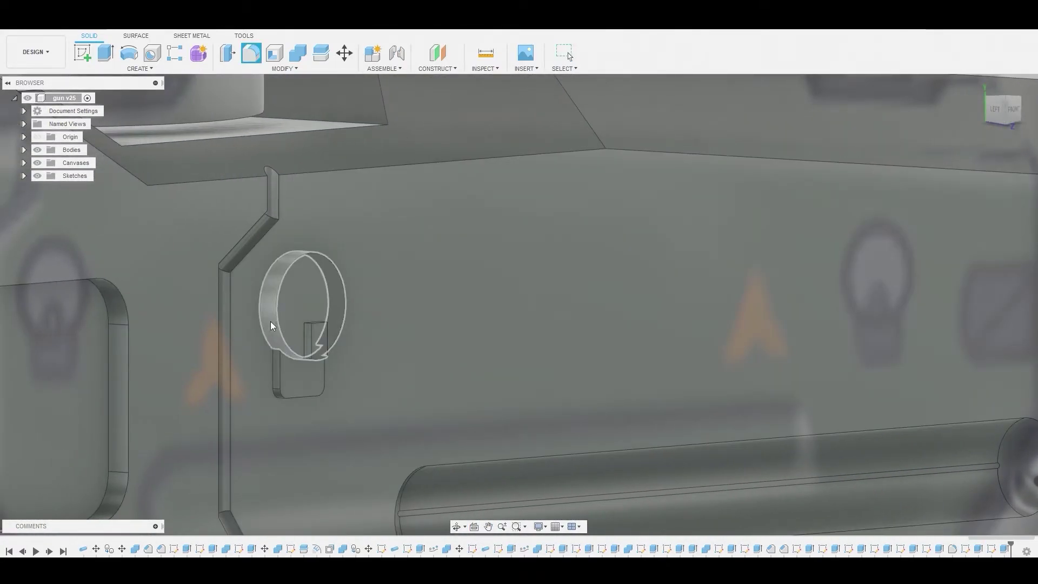
pyautogui.scroll(5, 324, 324)
pyautogui.click(335, 323)
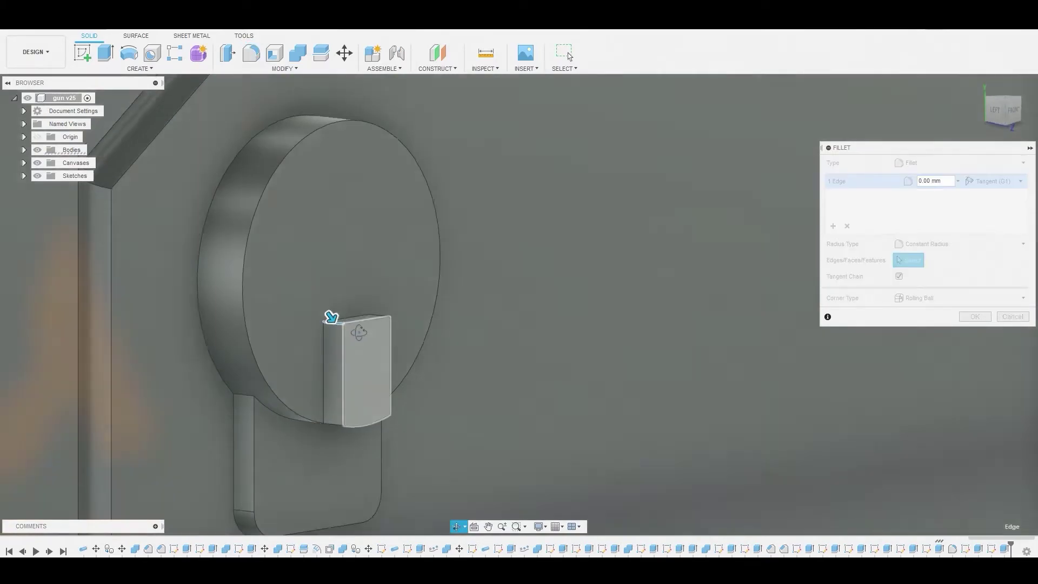
pyautogui.keyDown('shift'); pyautogui.moveTo(335, 323); pyautogui.dragTo(397, 317, button='middle'); pyautogui.keyUp('shift')
pyautogui.click(407, 319)
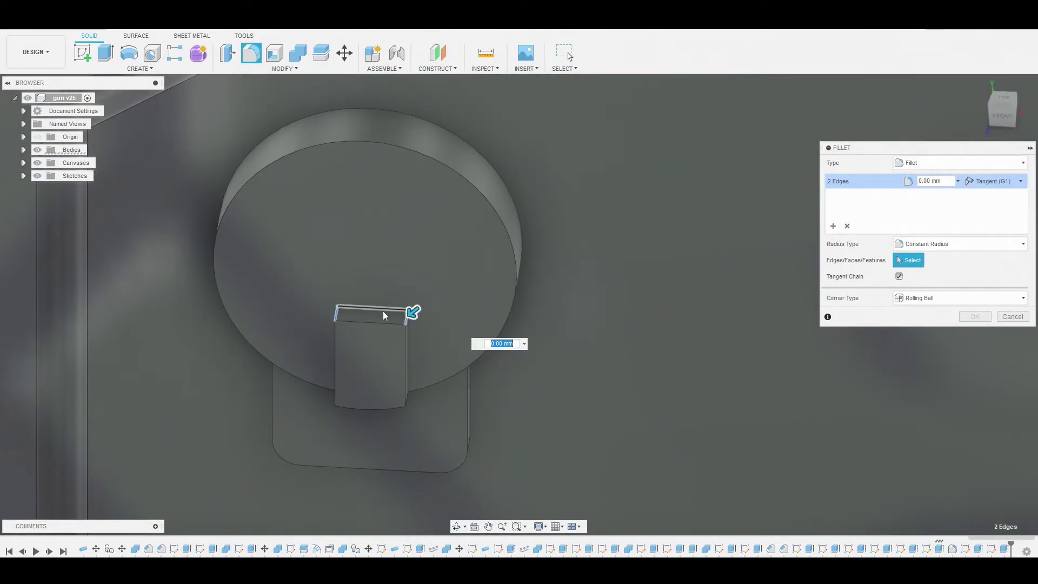
pyautogui.moveTo(412, 313); pyautogui.dragTo(406, 318)
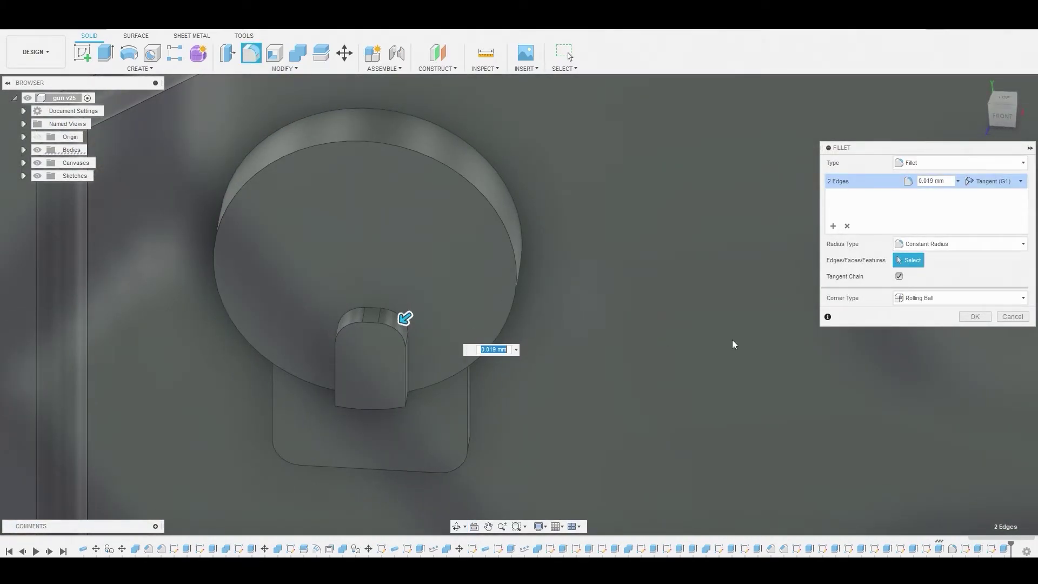
pyautogui.click(975, 317)
# - Fillet the two lower corner edges of the raised tab with a 0.012 mm radius
pyautogui.keyDown('shift'); pyautogui.moveTo(574, 335); pyautogui.dragTo(570, 264, button='middle'); pyautogui.keyUp('shift')
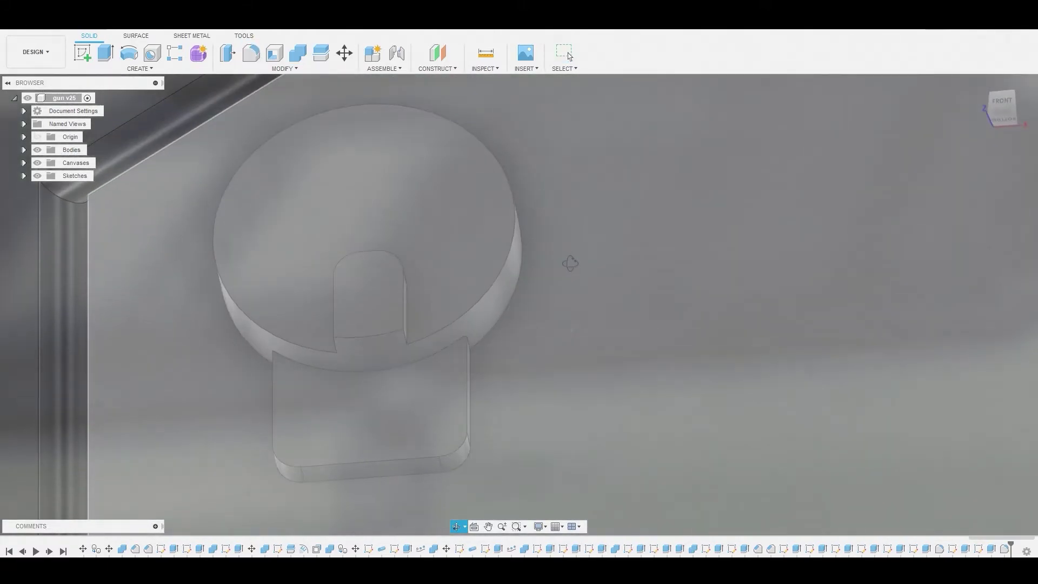
pyautogui.press('f')
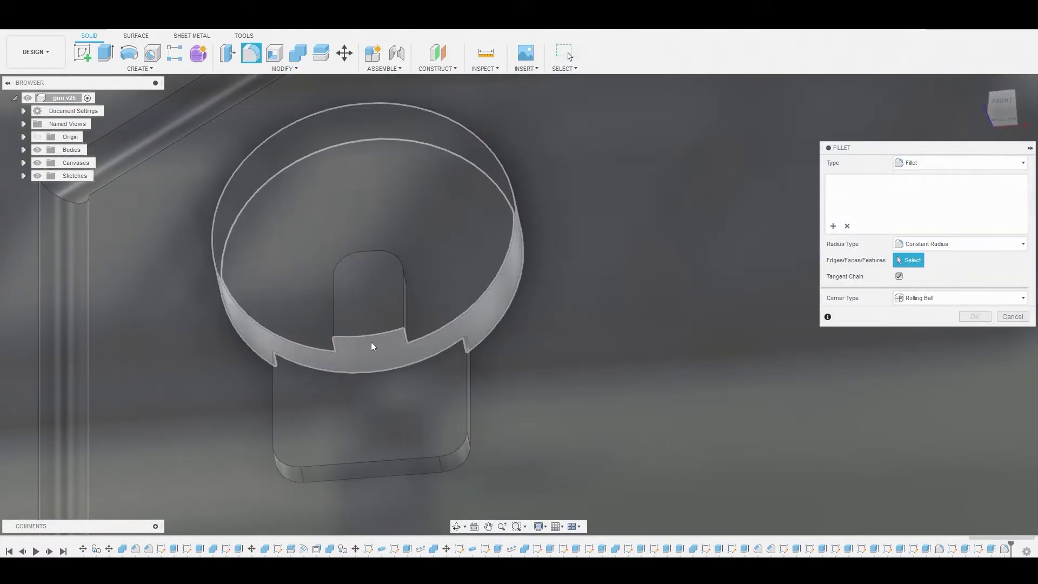
pyautogui.click(407, 335)
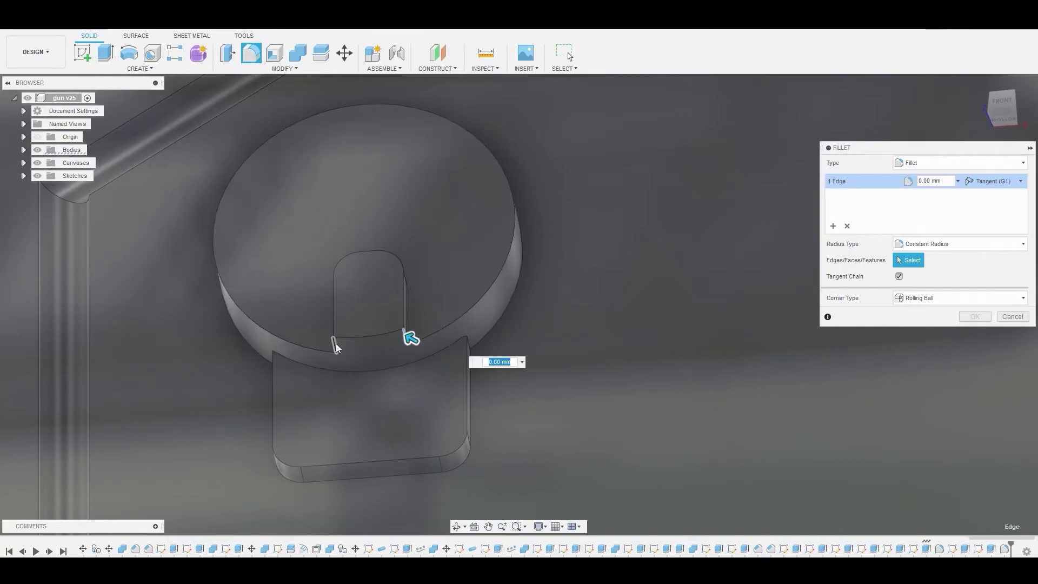
pyautogui.moveTo(336, 343); pyautogui.dragTo(342, 346)
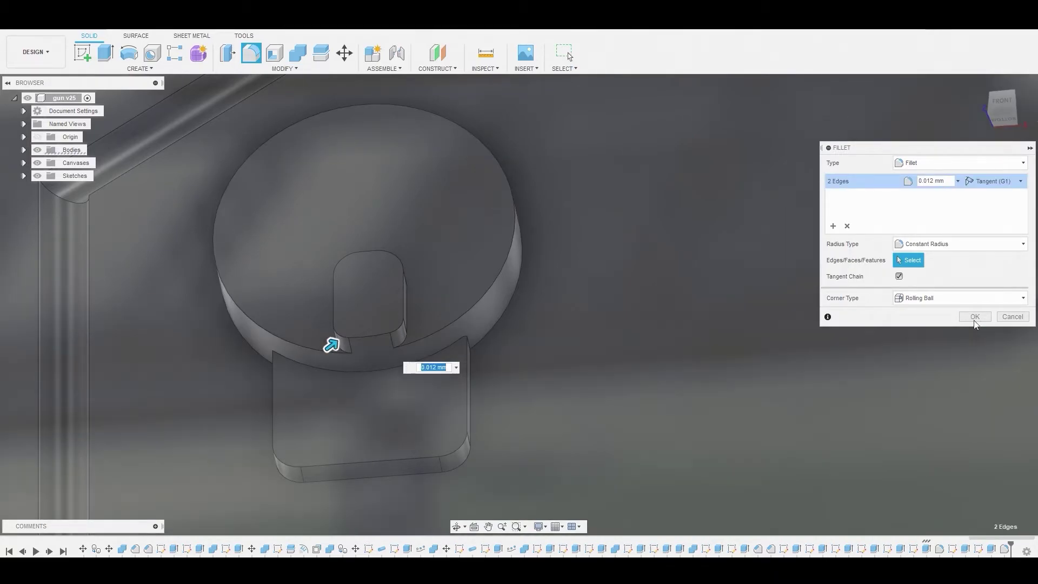
pyautogui.click(976, 316)
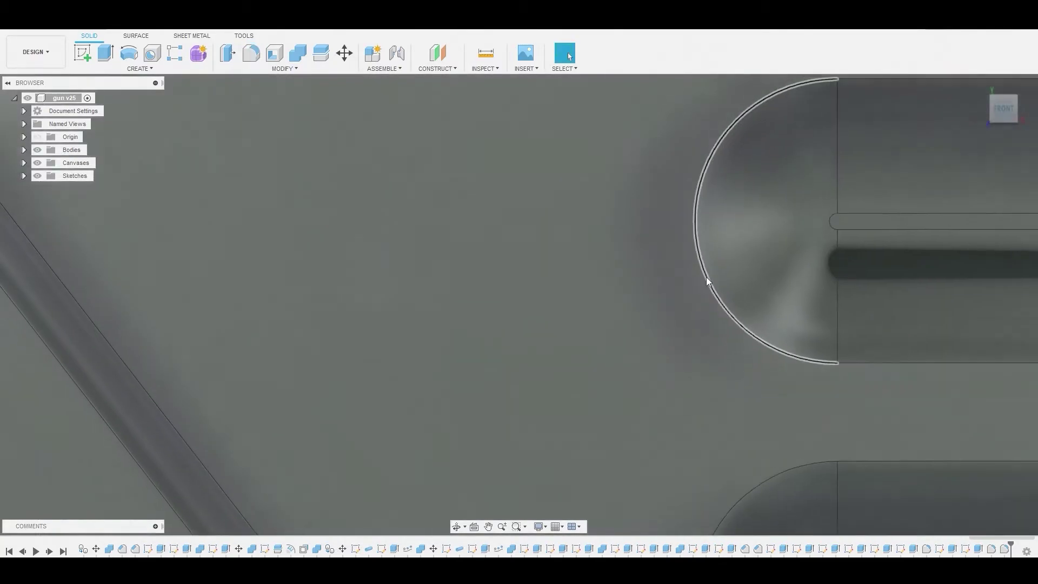
# - Fillet the front circular edge of the keyhole-shaped body's round head with a 0.02 mm radius
pyautogui.scroll(-10, 706, 287)
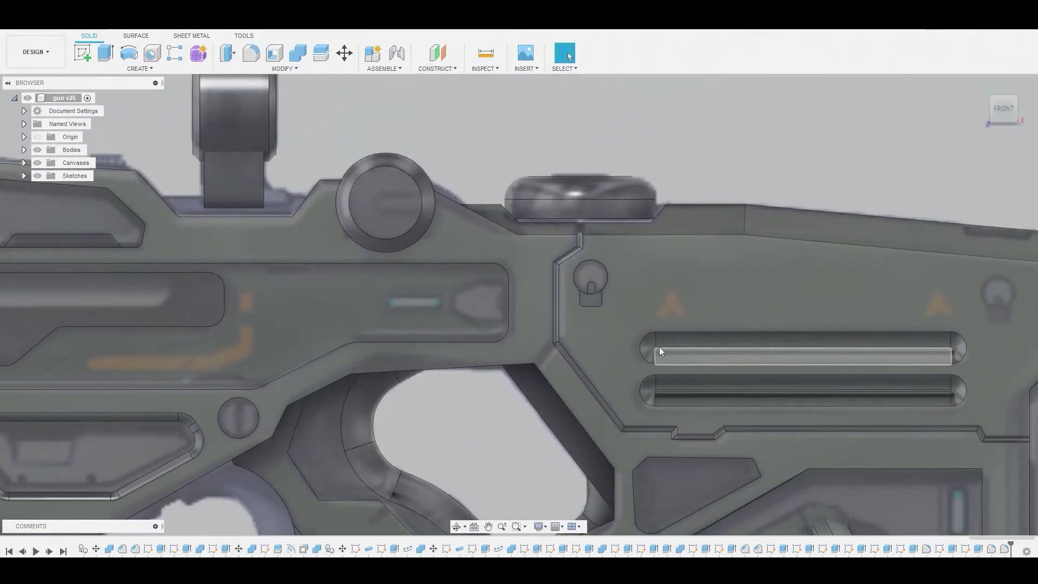
pyautogui.scroll(8, 613, 274)
pyautogui.press('f')
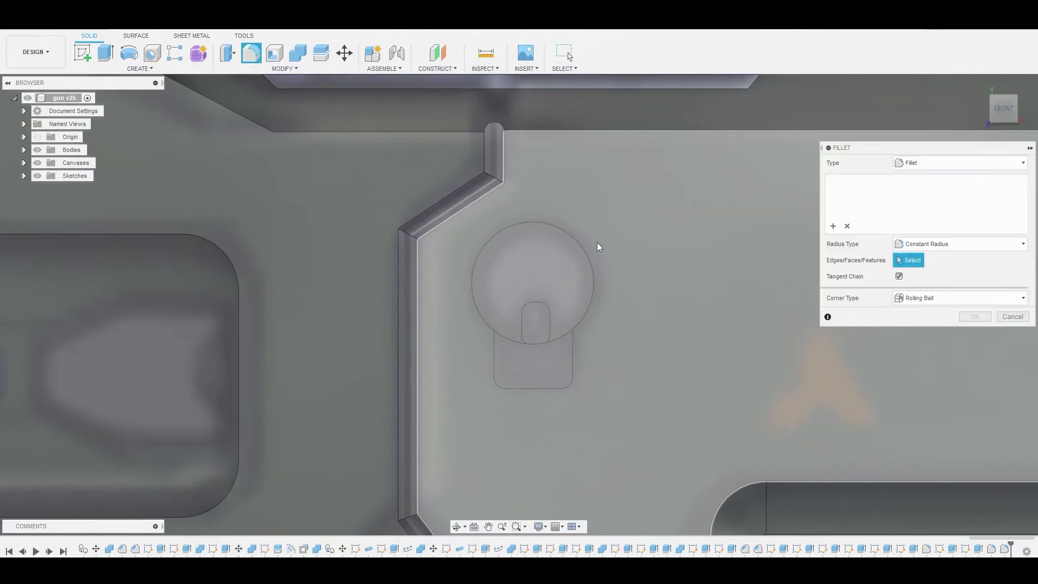
pyautogui.click(582, 243)
pyautogui.keyDown('shift'); pyautogui.moveTo(584, 239); pyautogui.dragTo(591, 211, button='middle'); pyautogui.keyUp('shift')
pyautogui.moveTo(588, 214); pyautogui.dragTo(585, 220)
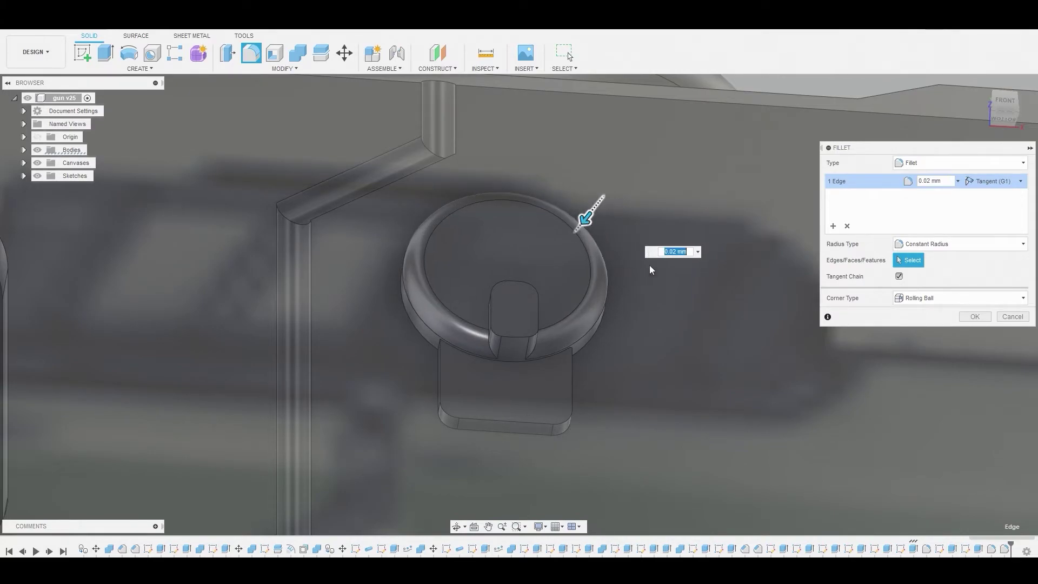
pyautogui.click(975, 316)
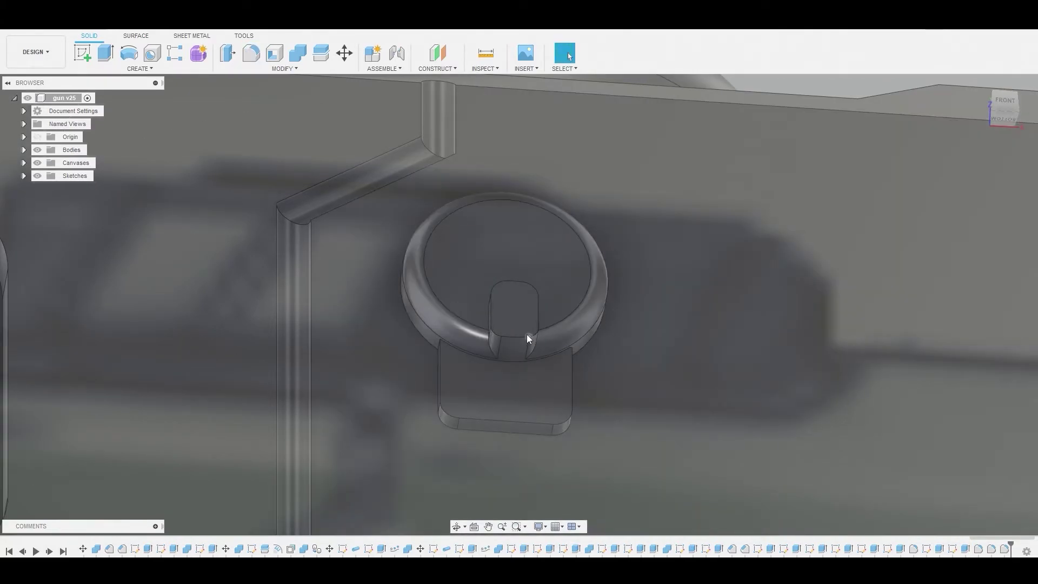
# - Fillet the raised tab's front outline with a 0.015 mm radius and the stem's front outer edges with a 0.011 mm radius
pyautogui.press('f')
pyautogui.click(537, 332)
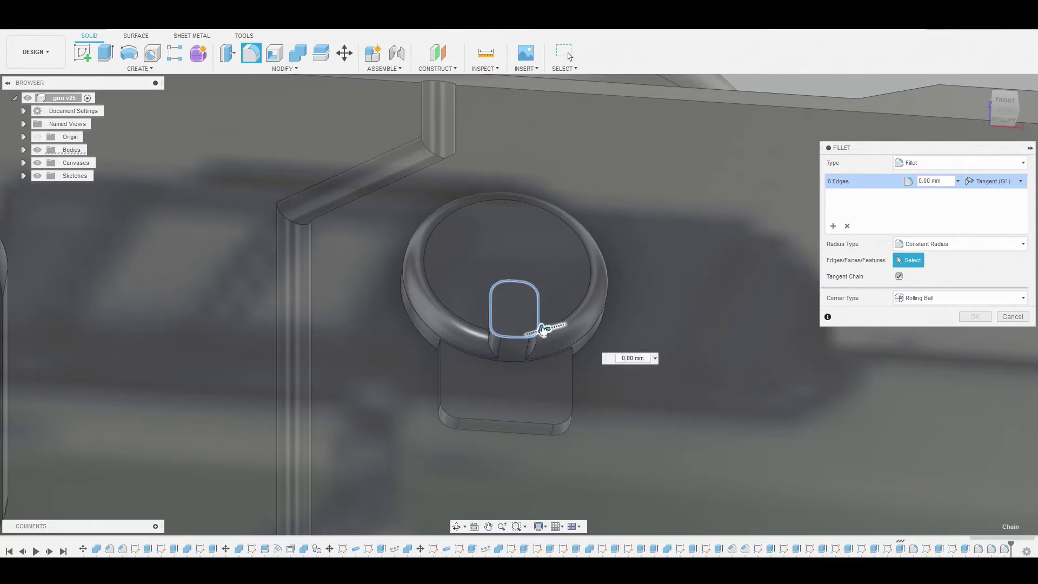
pyautogui.moveTo(543, 330); pyautogui.dragTo(540, 331)
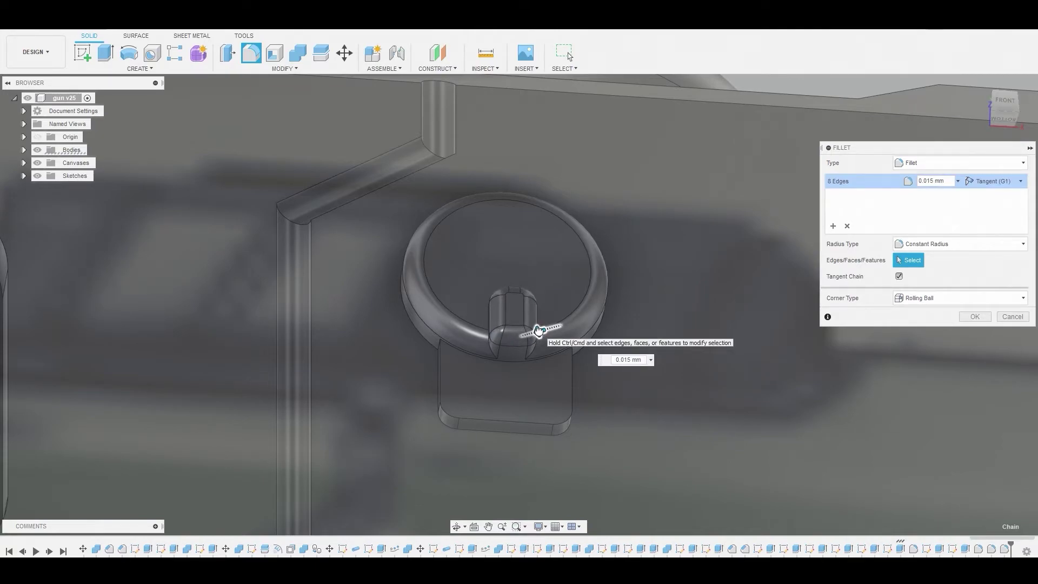
pyautogui.click(974, 317)
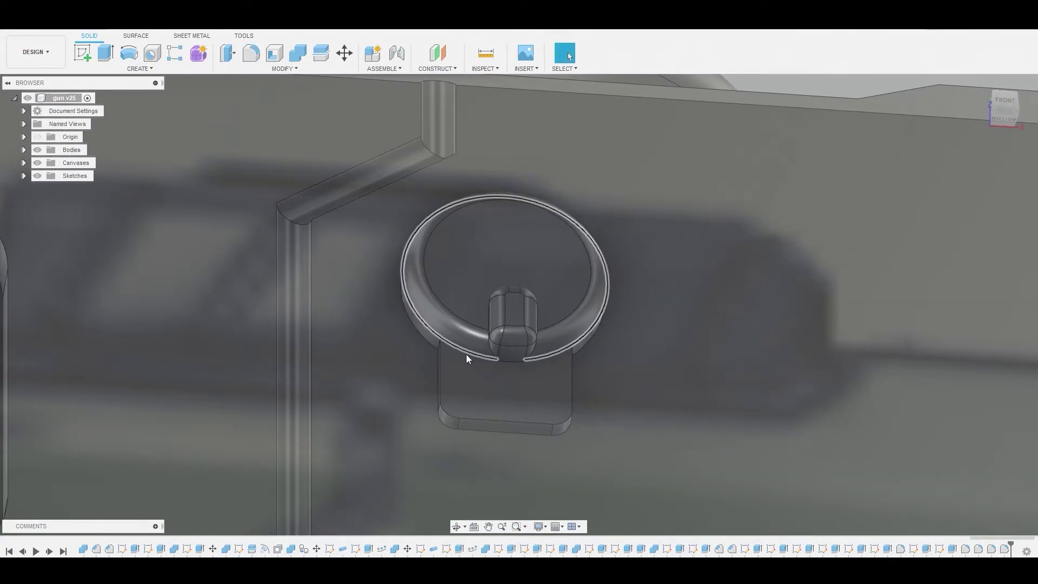
pyautogui.press('f')
pyautogui.click(438, 399)
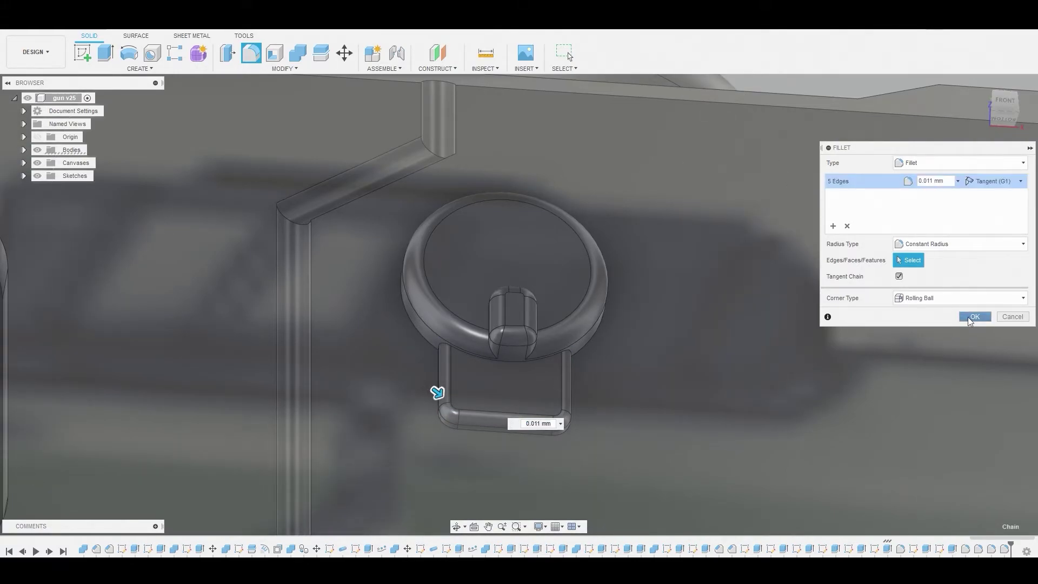
pyautogui.click(971, 317)
# - Copy the keyhole-shaped body and move the copy 2.585 mm in X and slightly down onto the second keyhole mark on the canvas
pyautogui.click(34, 153)
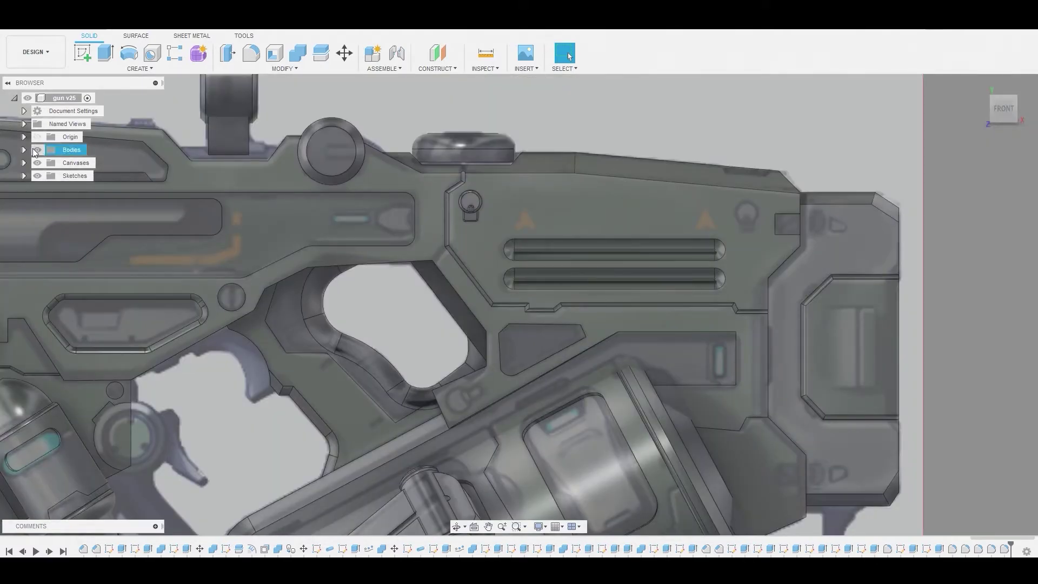
pyautogui.click(24, 150)
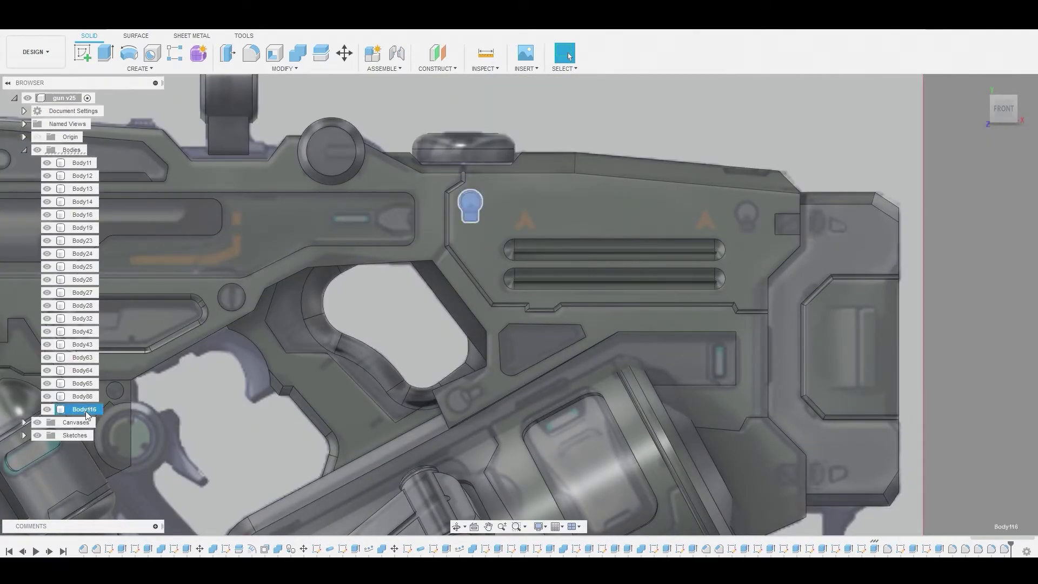
pyautogui.hotkey('ctrl', 'c')
pyautogui.hotkey('ctrl', 'v')
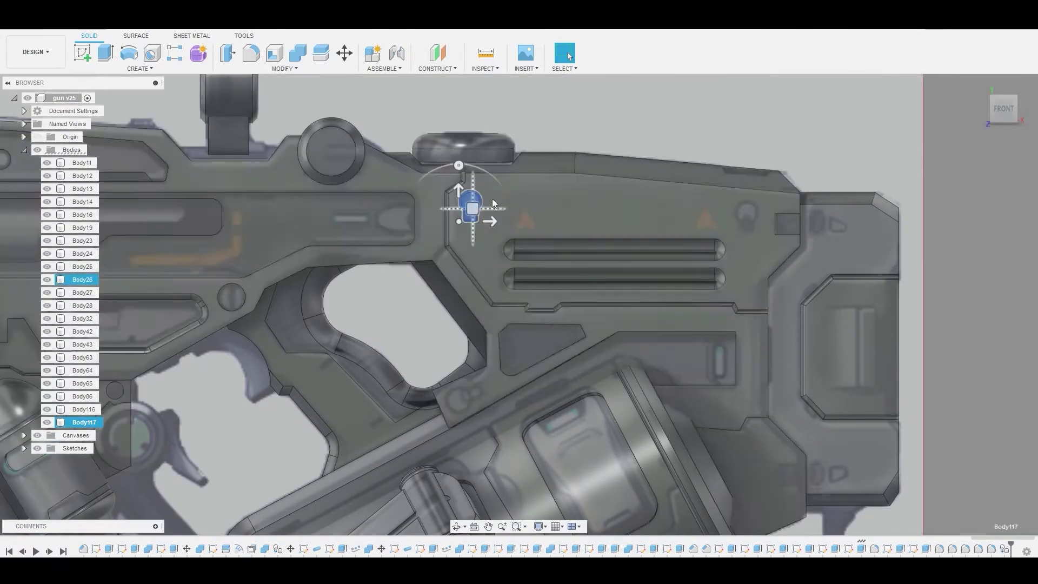
pyautogui.moveTo(492, 229); pyautogui.dragTo(766, 262)
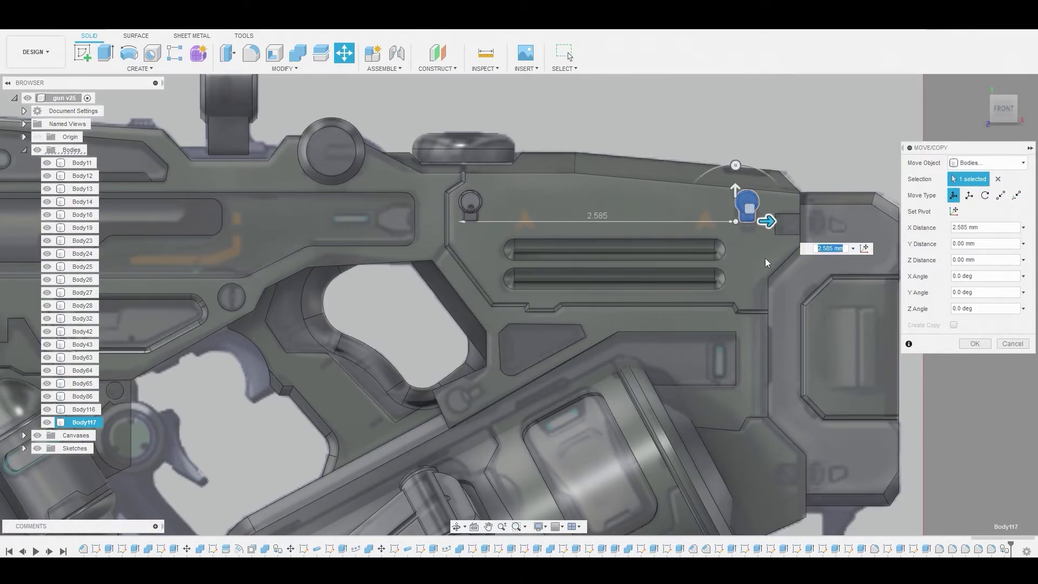
pyautogui.moveTo(736, 189); pyautogui.dragTo(735, 200)
pyautogui.click(975, 344)
pyautogui.scroll(-3, 737, 286)
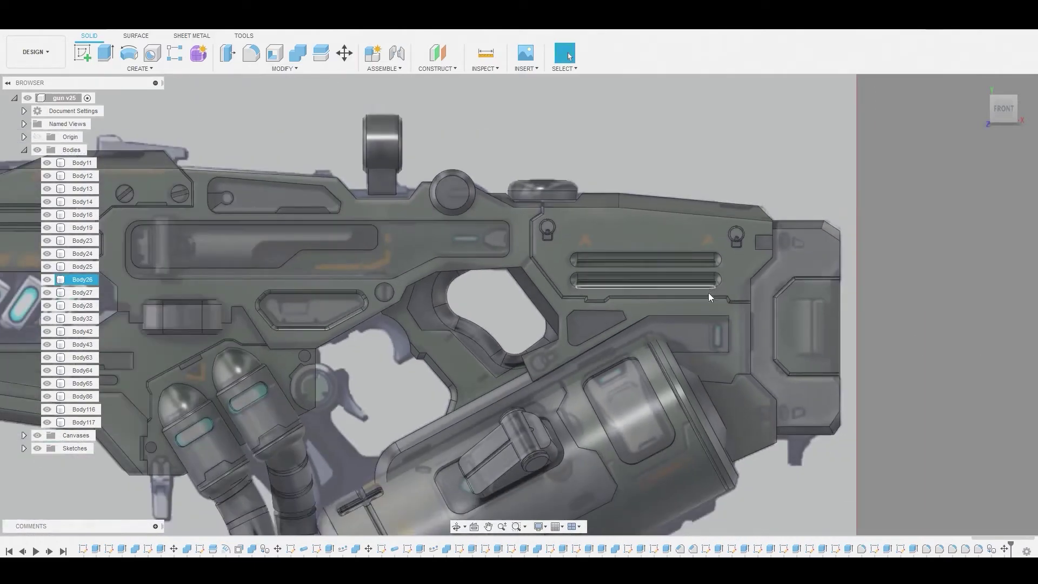
# - Place another copy of the keyhole-shaped body on the sloped arm below the trigger-guard opening, rotated to match the canvas
pyautogui.click(616, 260)
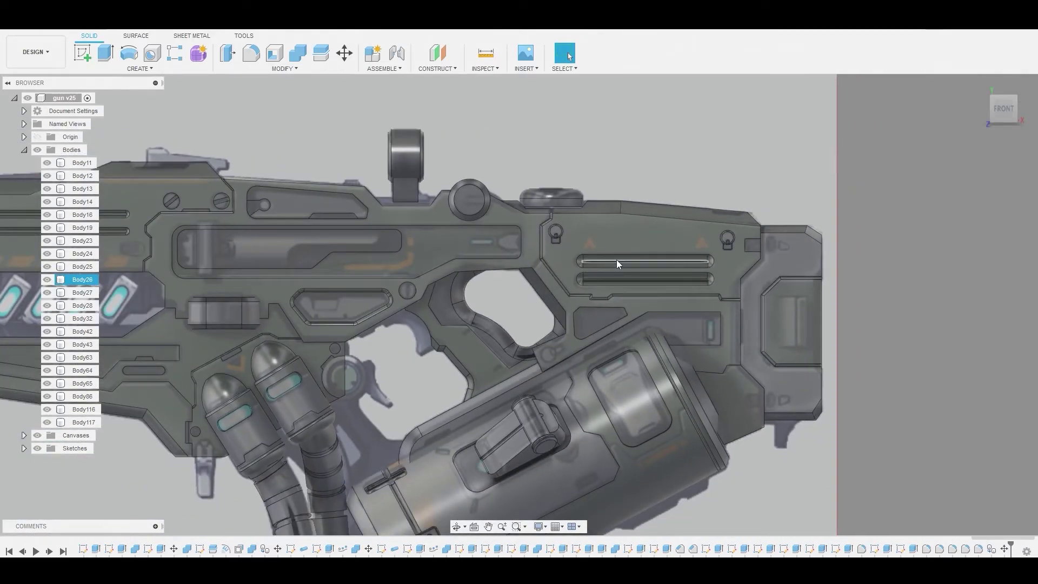
pyautogui.press('m')
pyautogui.scroll(3, 568, 243)
pyautogui.moveTo(532, 166); pyautogui.dragTo(532, 366)
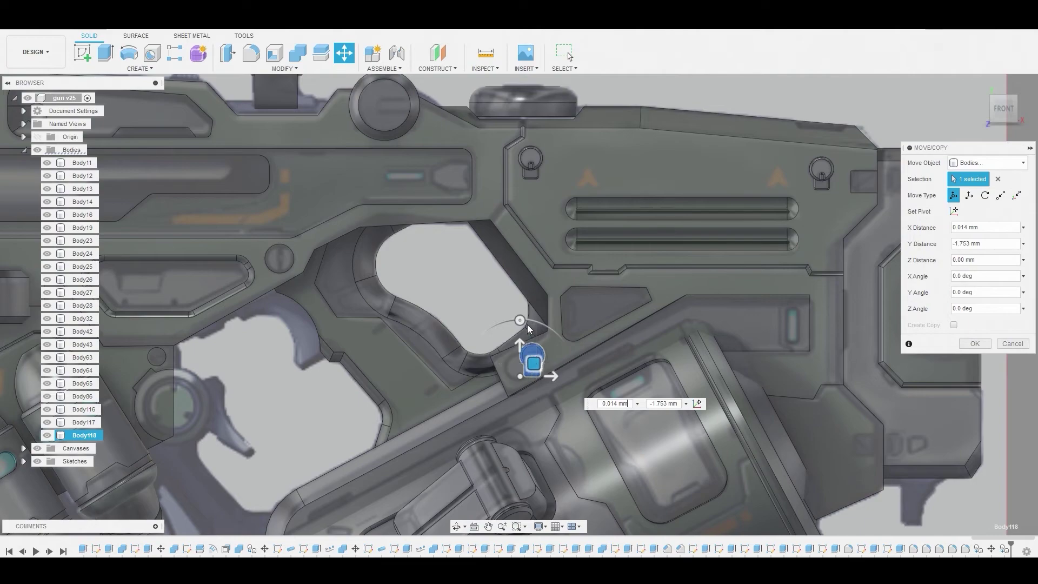
pyautogui.moveTo(520, 320); pyautogui.dragTo(548, 355)
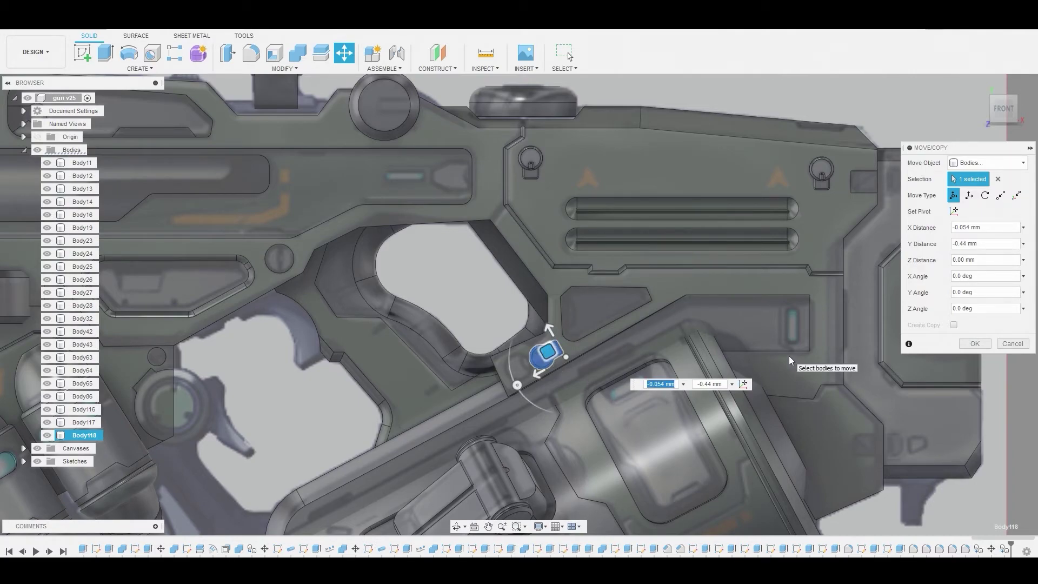
pyautogui.click(974, 344)
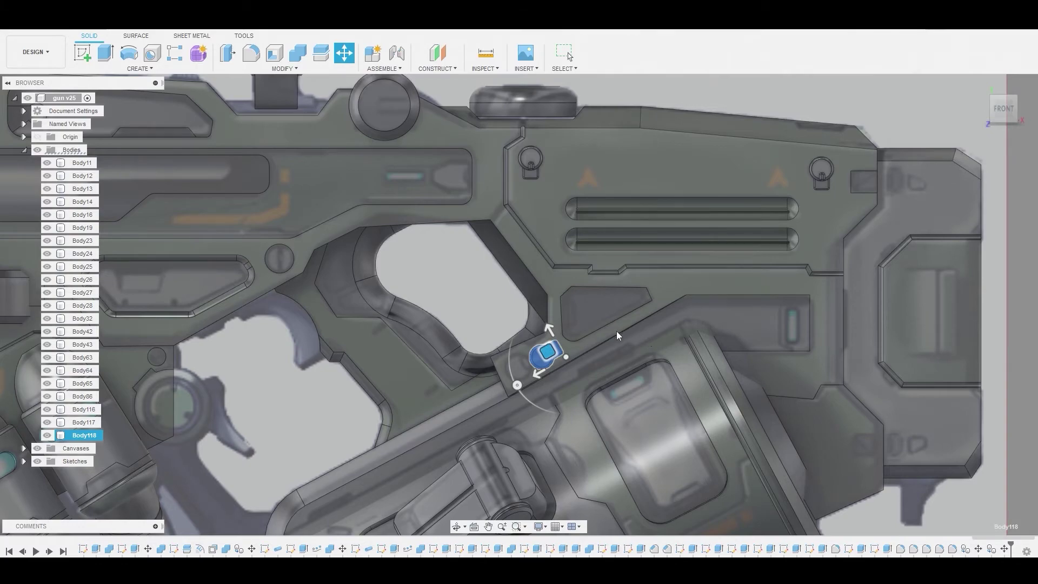
pyautogui.press('Escape')
pyautogui.click(527, 371)
pyautogui.scroll(-3, 545, 355)
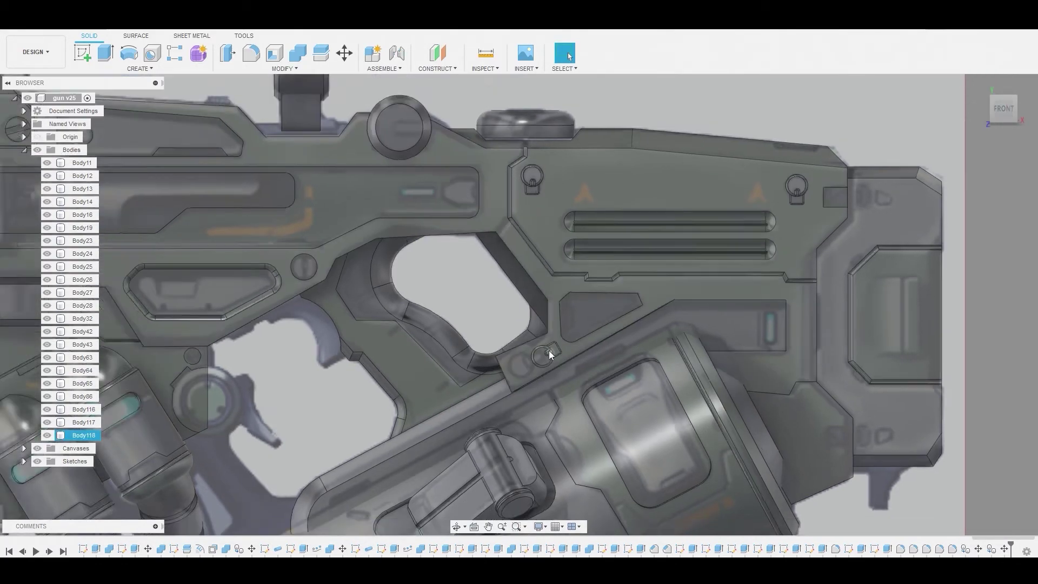
# - Draft the sloped arm's inner side face beside the keyhole detail by 19.5 degrees, using the adjoining inner wall as pull direction
pyautogui.click(282, 69)
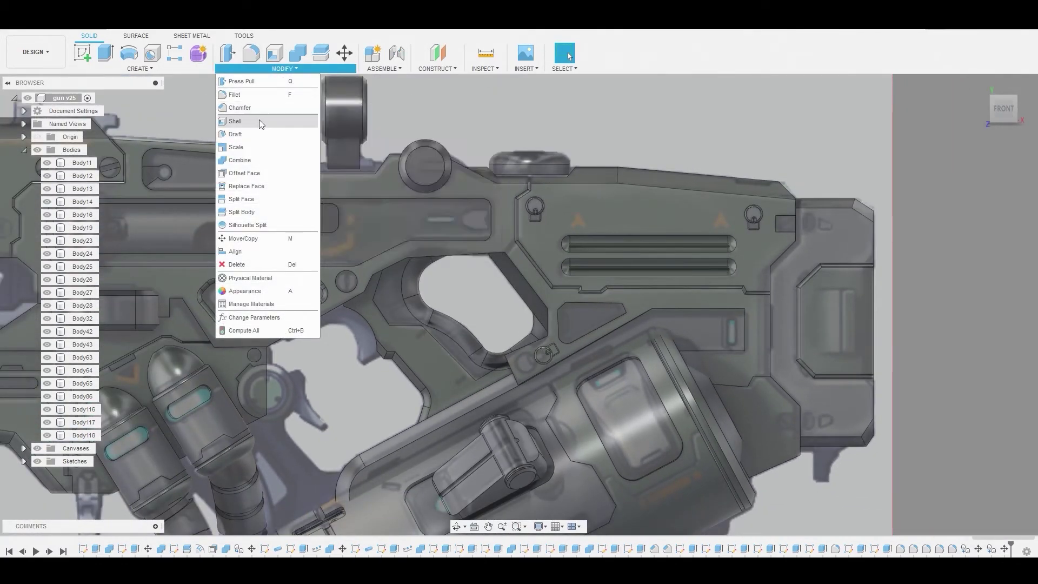
pyautogui.click(258, 134)
pyautogui.scroll(2, 476, 254)
pyautogui.scroll(4, 534, 347)
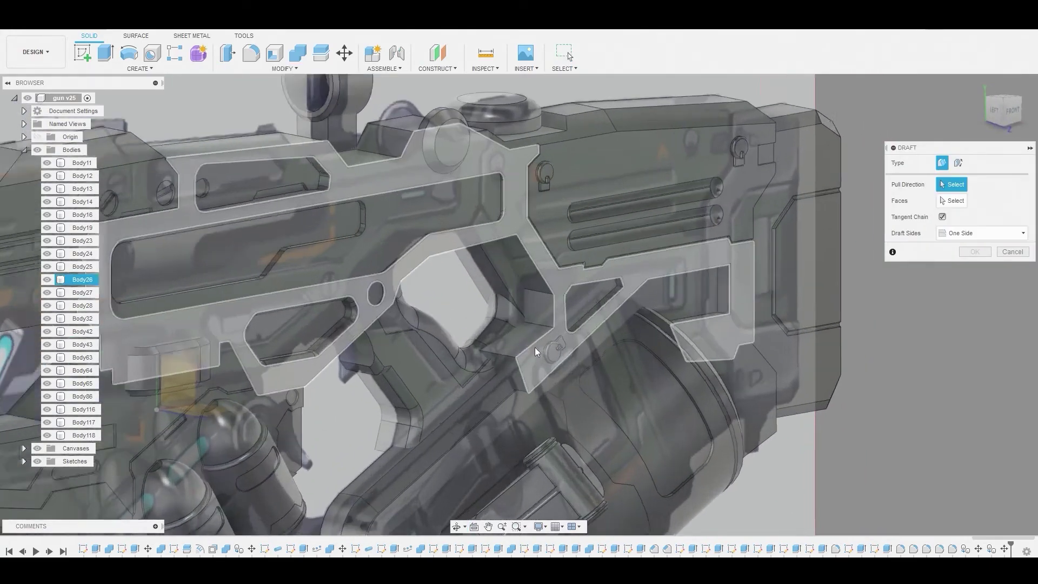
pyautogui.click(531, 335)
pyautogui.click(533, 330)
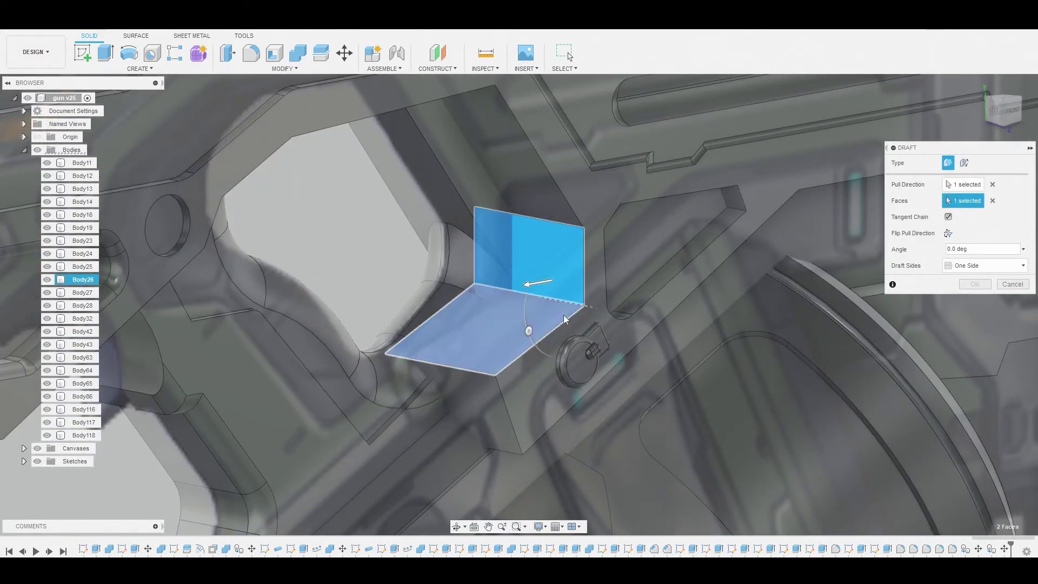
pyautogui.click(1005, 115)
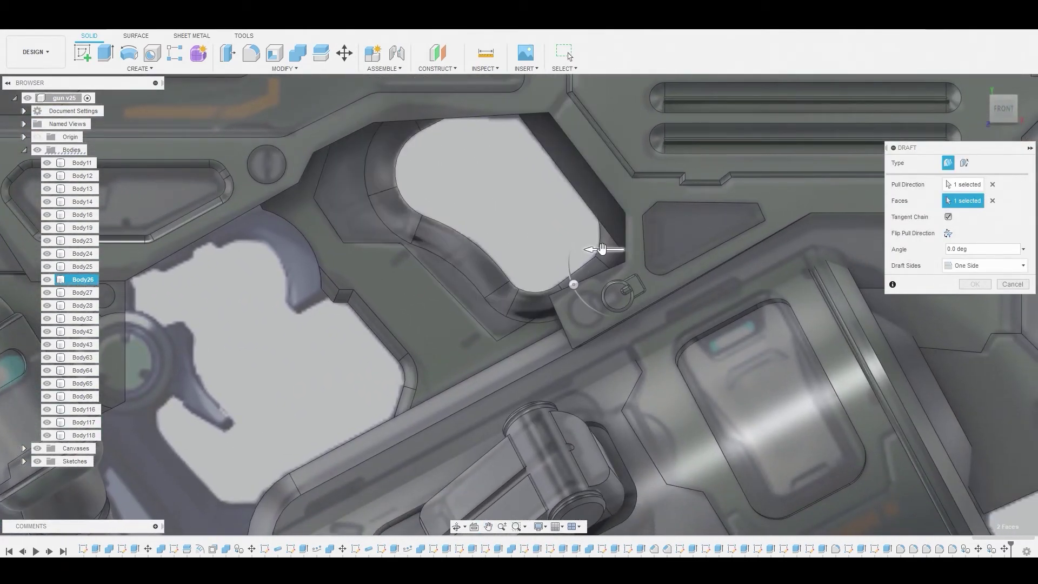
pyautogui.moveTo(574, 284); pyautogui.dragTo(580, 310)
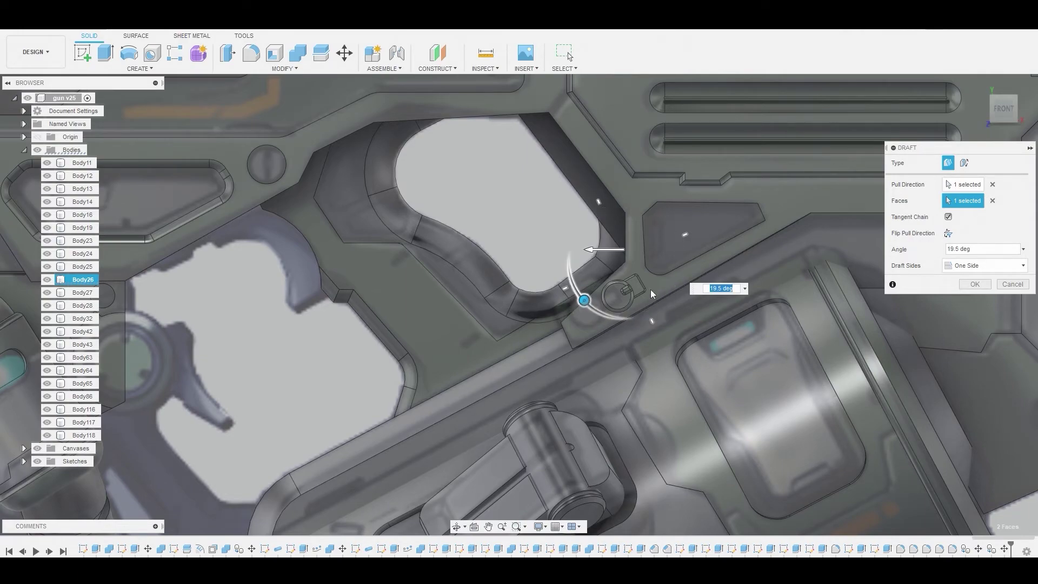
pyautogui.click(975, 284)
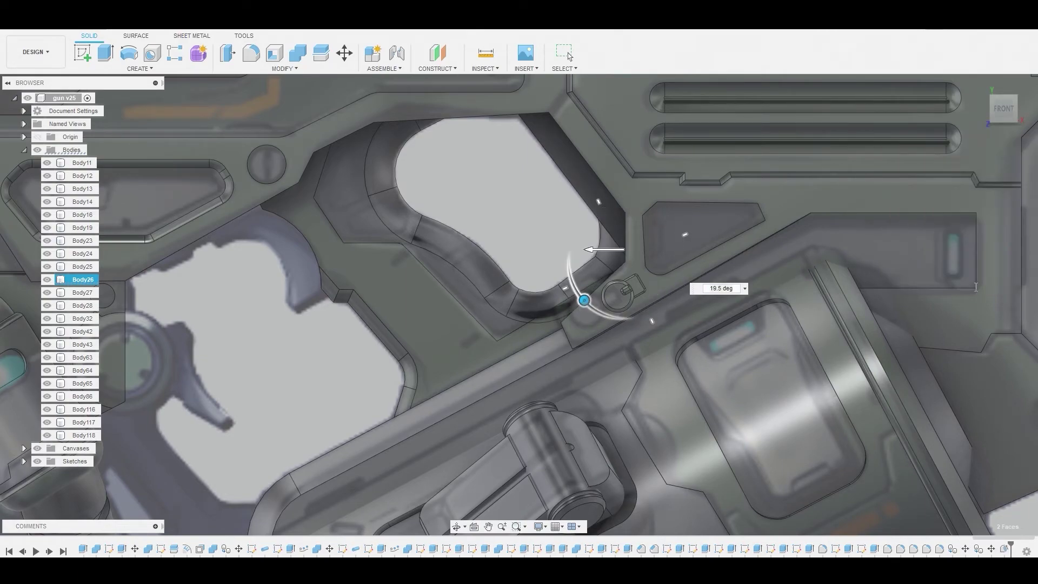
# - Sketch a small rectangle on the lower rear bracket face behind the cylinder, over the square mark on the canvas
pyautogui.scroll(-5, 630, 307)
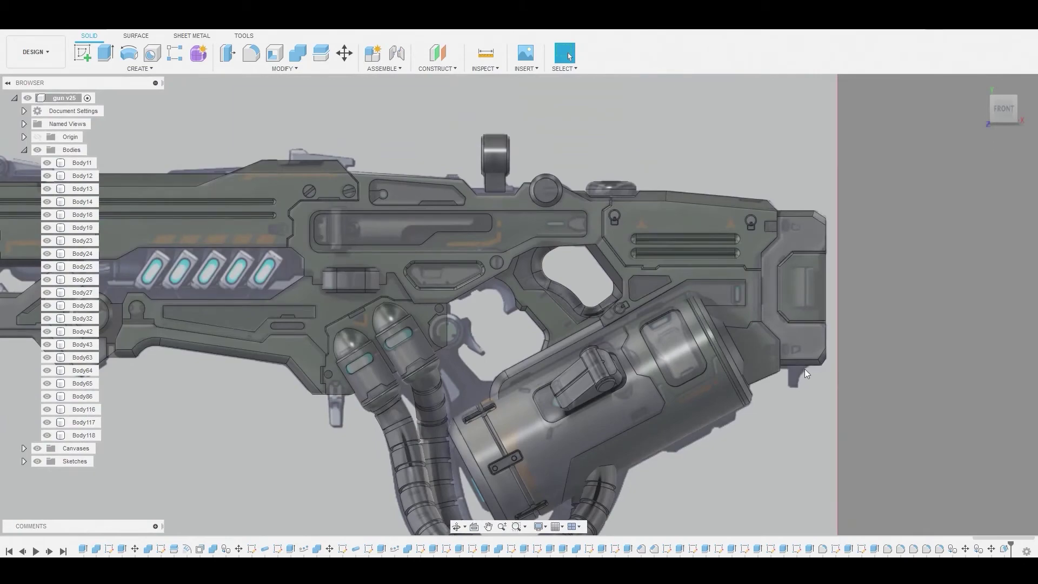
pyautogui.moveTo(761, 351); pyautogui.dragTo(694, 324, button='middle')
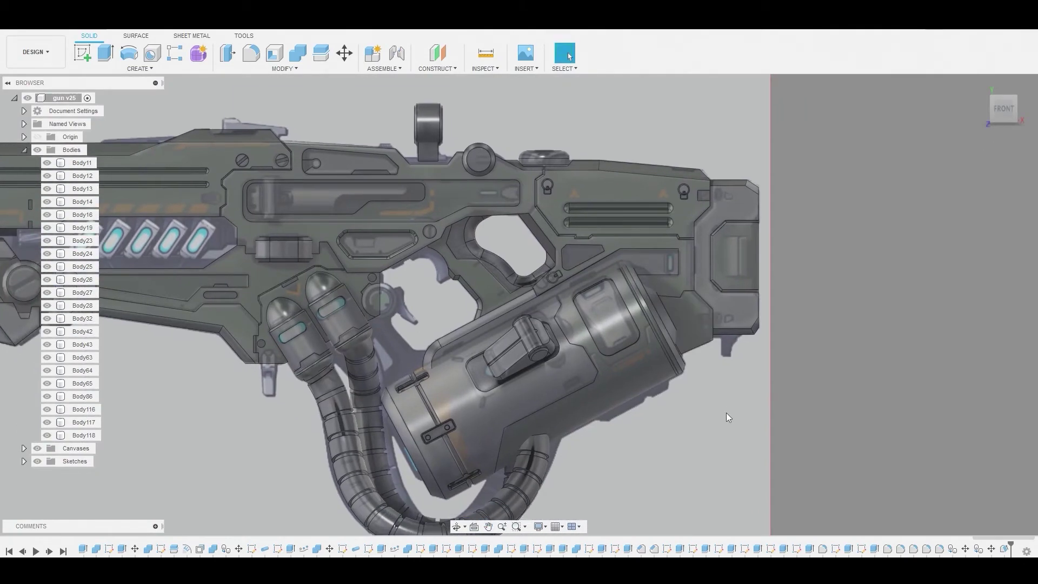
pyautogui.scroll(5, 724, 410)
pyautogui.click(684, 259)
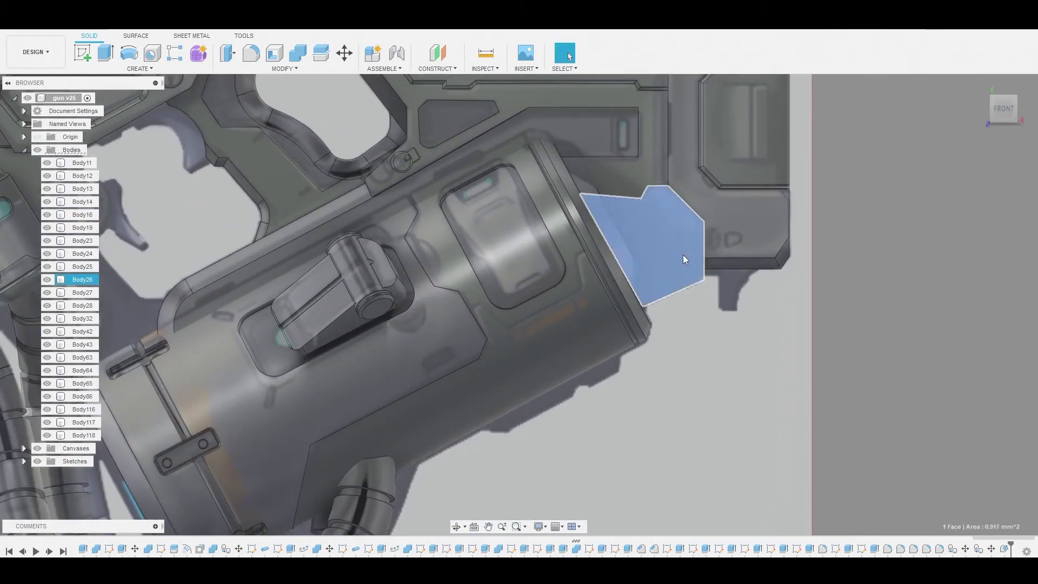
pyautogui.click(82, 52)
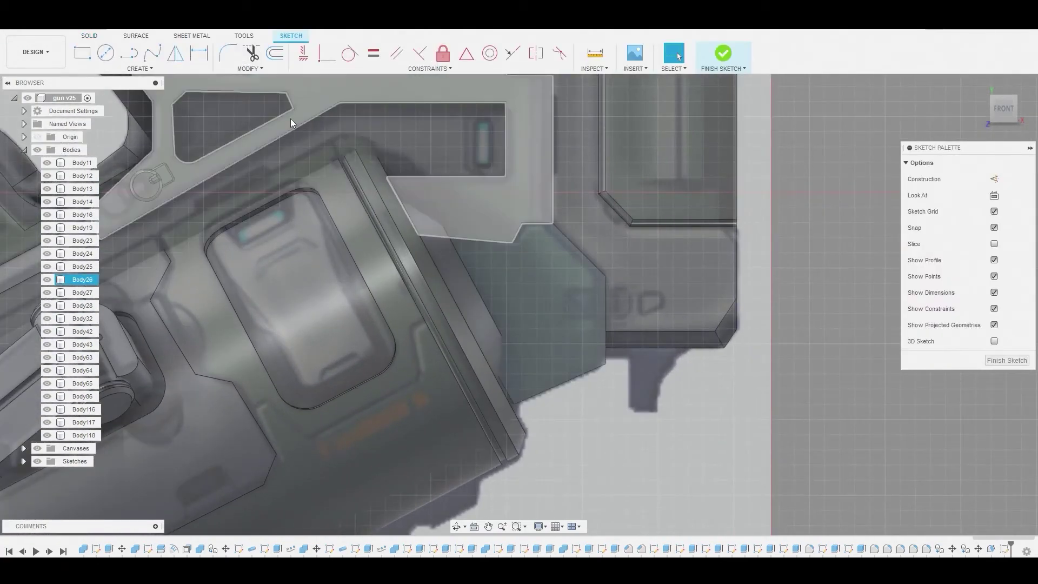
pyautogui.press('r')
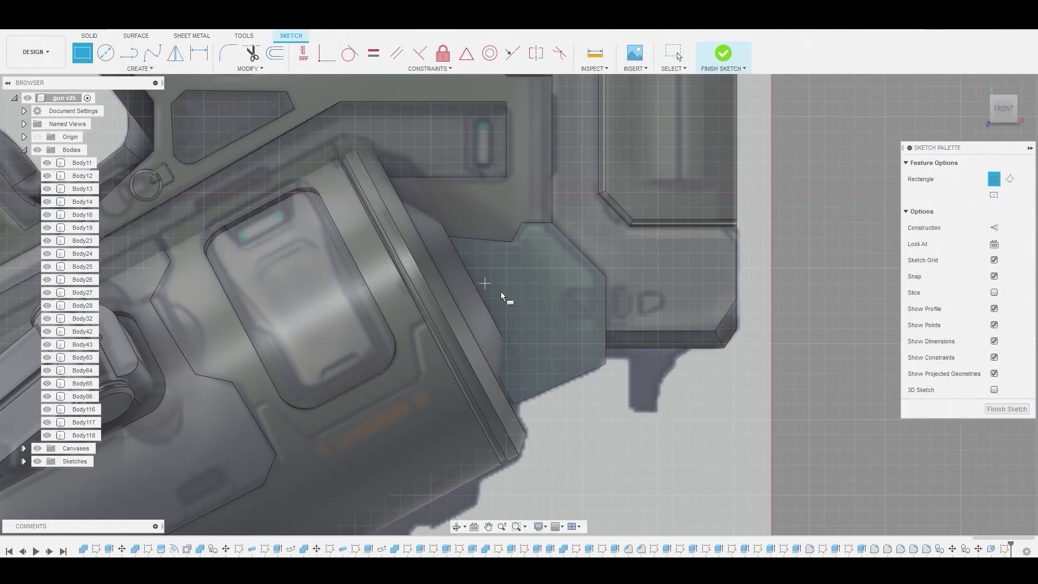
pyautogui.click(561, 290)
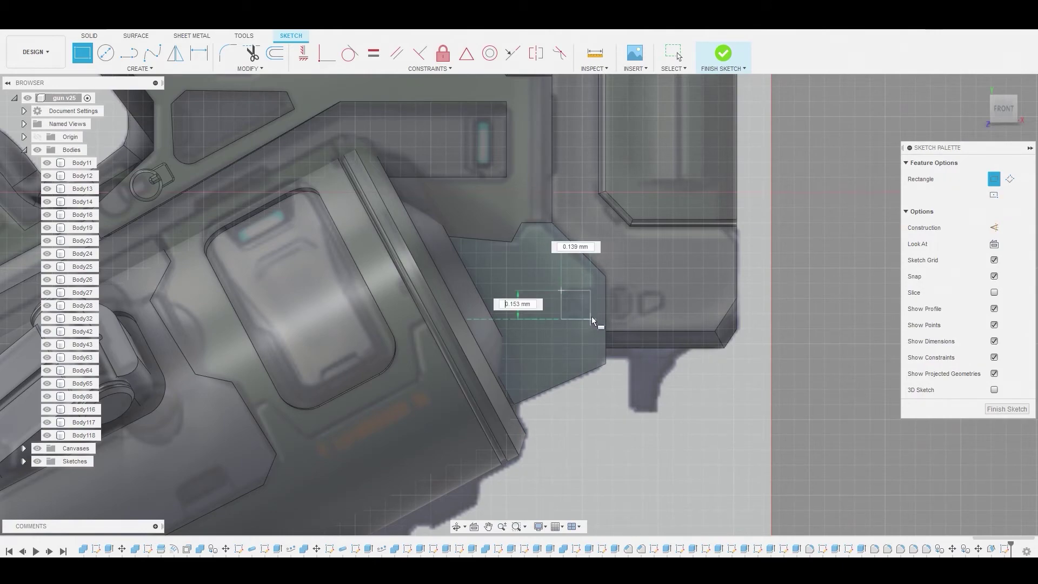
pyautogui.click(594, 319)
pyautogui.rightClick(585, 305)
pyautogui.press('Escape')
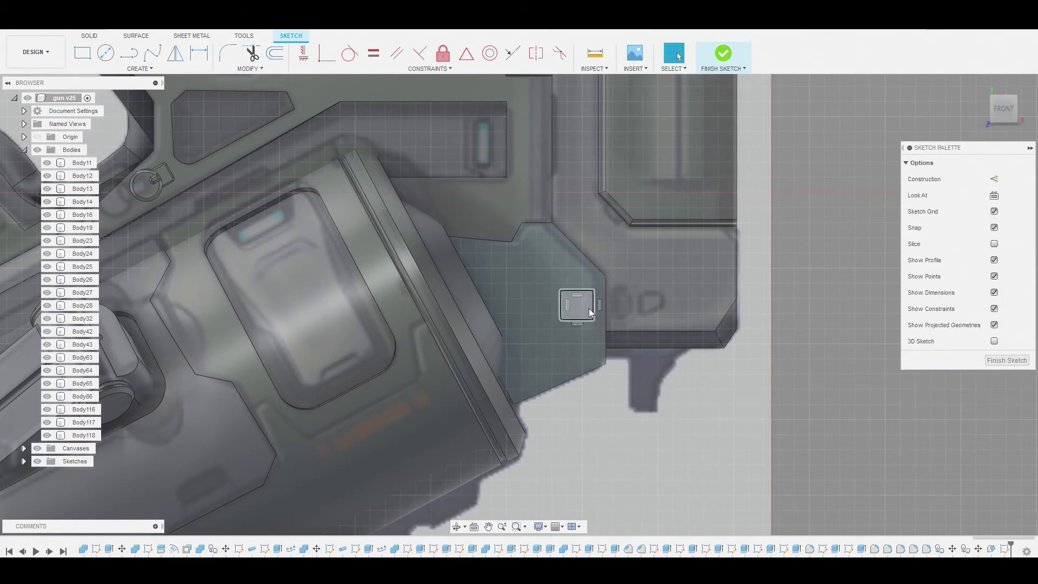
# - Extrude the small rectangle as a 0.04 mm deep cut into the rear bracket
pyautogui.click(589, 309)
pyautogui.rightClick(589, 308)
pyautogui.click(622, 294)
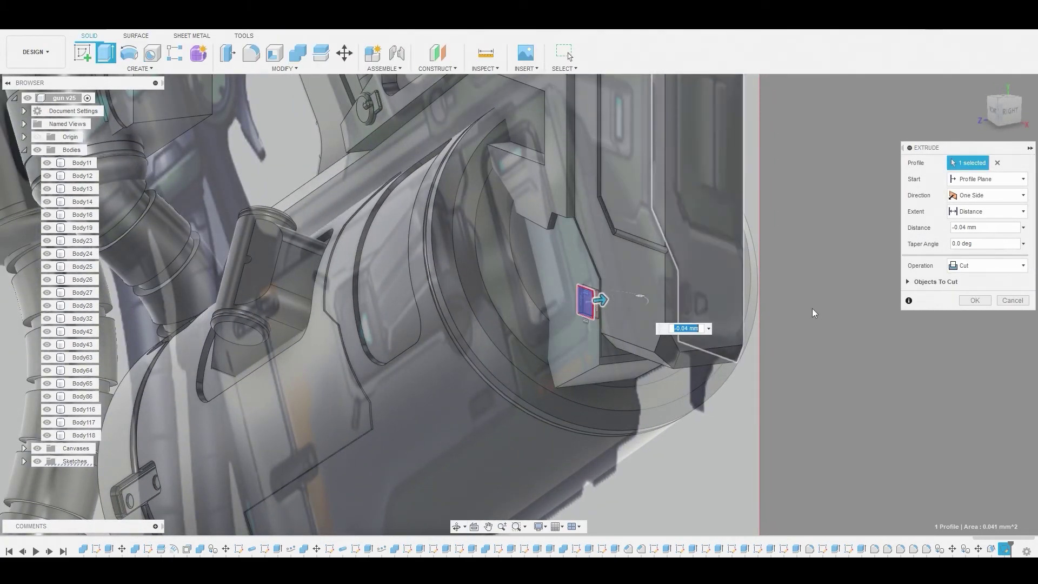
pyautogui.click(975, 300)
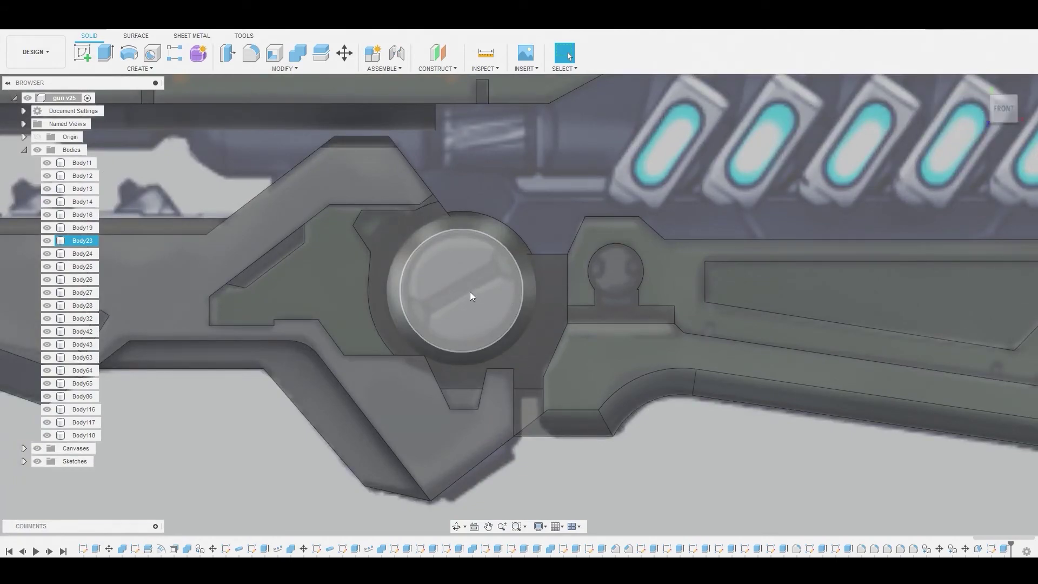
# - Start a sketch on the front face of the large round knob and offset its circular edge 0.041 mm inward
pyautogui.click(471, 294)
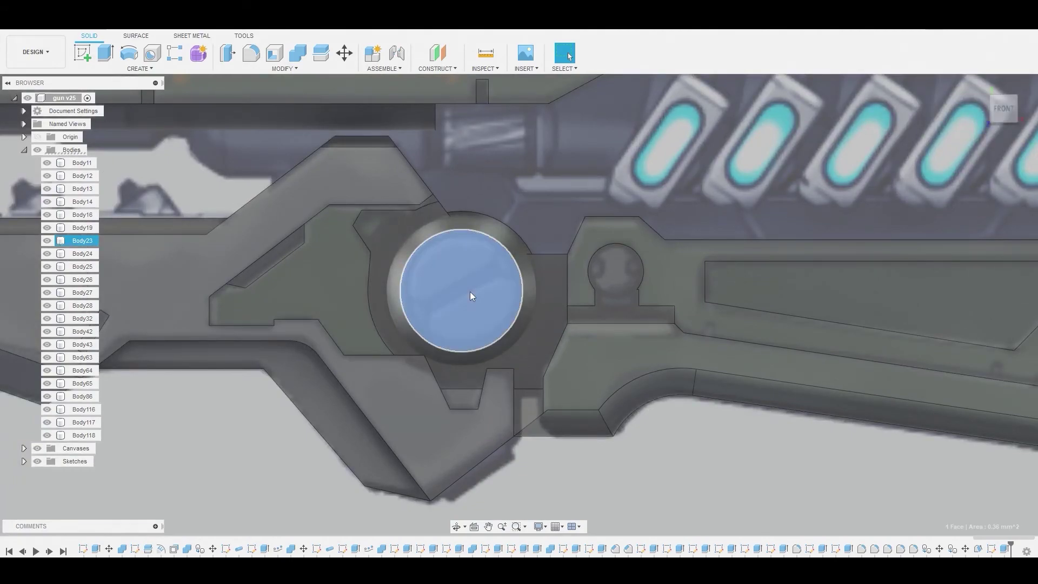
pyautogui.keyDown('shift'); pyautogui.moveTo(471, 294); pyautogui.dragTo(456, 303, button='middle'); pyautogui.keyUp('shift')
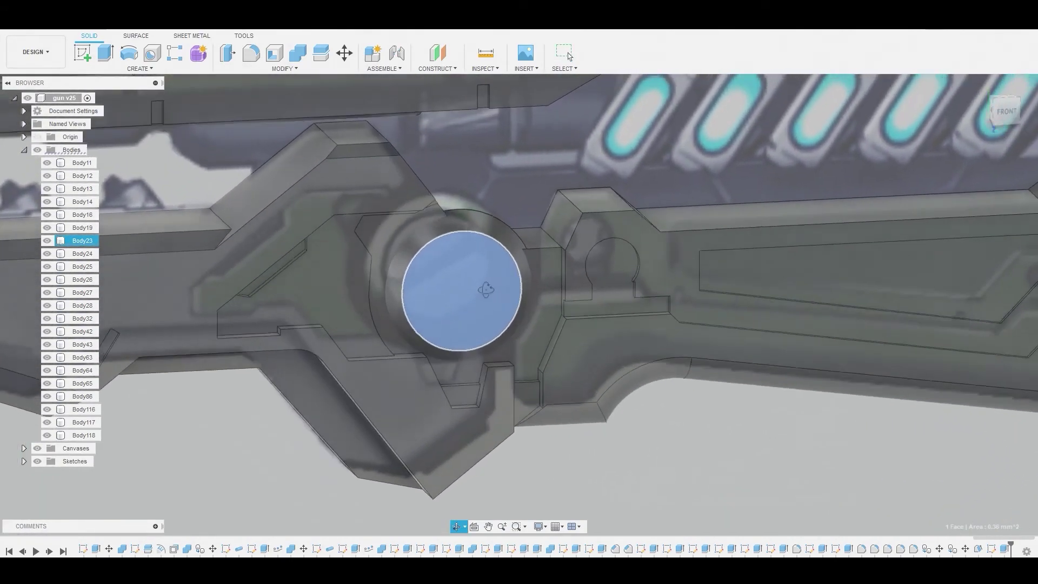
pyautogui.click(83, 52)
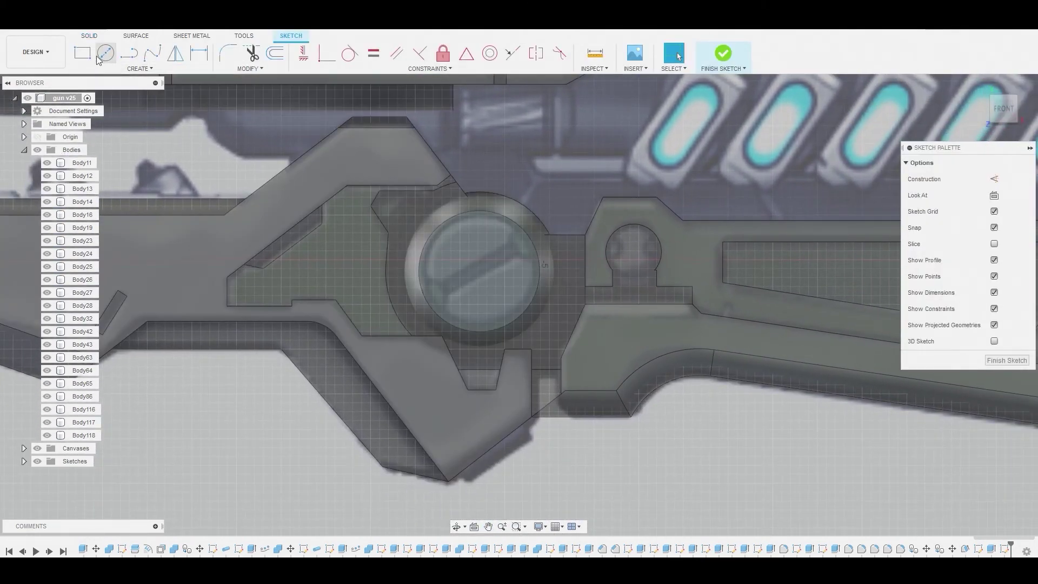
pyautogui.scroll(3, 411, 303)
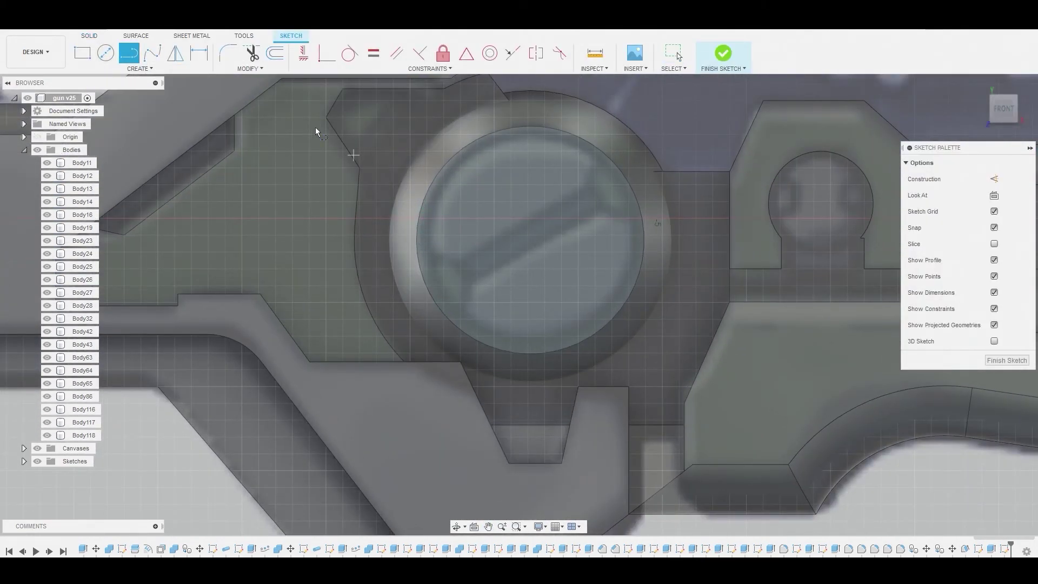
pyautogui.click(276, 54)
pyautogui.click(426, 280)
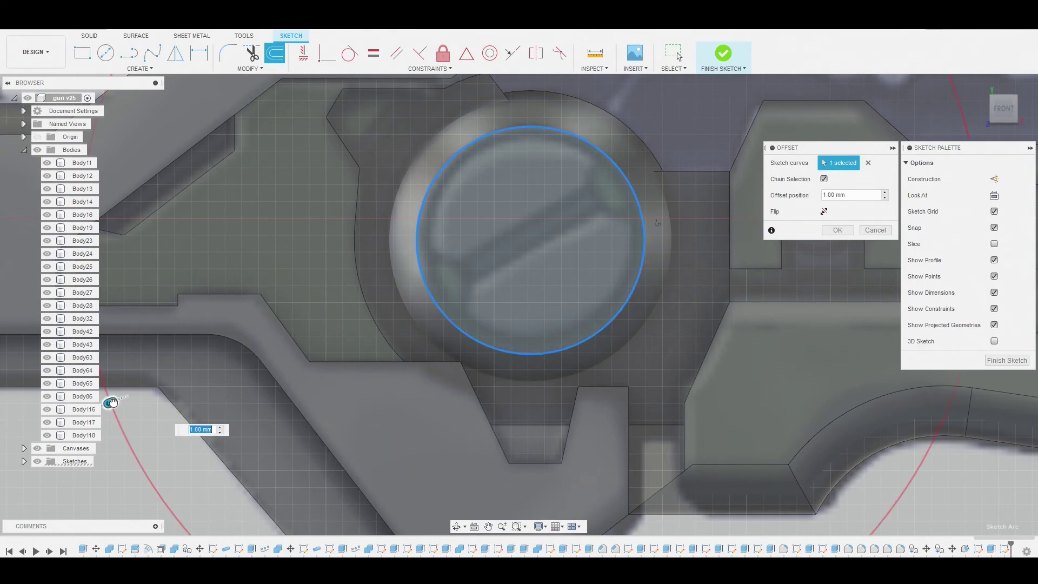
pyautogui.moveTo(113, 402); pyautogui.dragTo(450, 295)
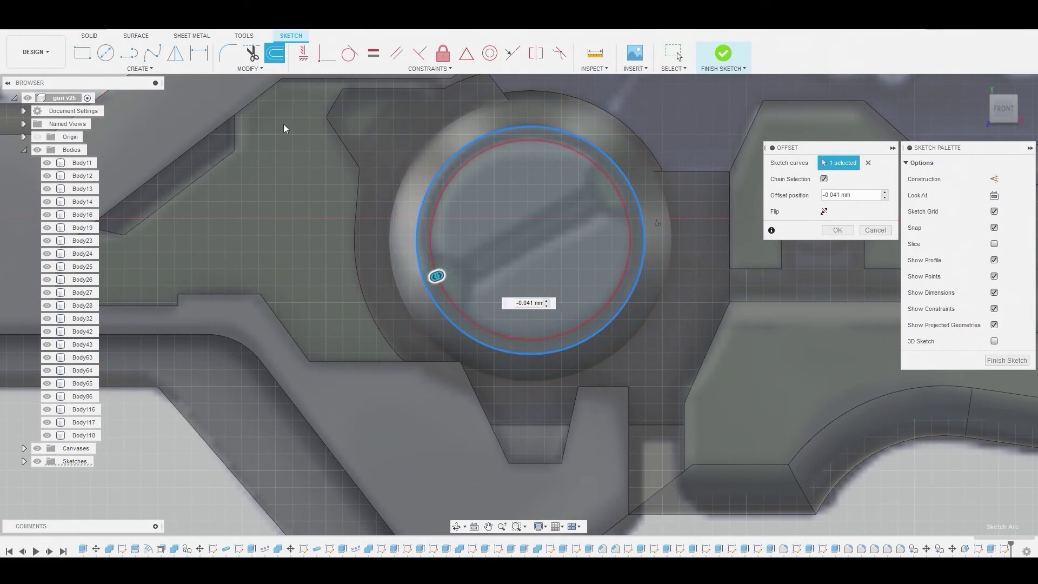
pyautogui.press('Return')
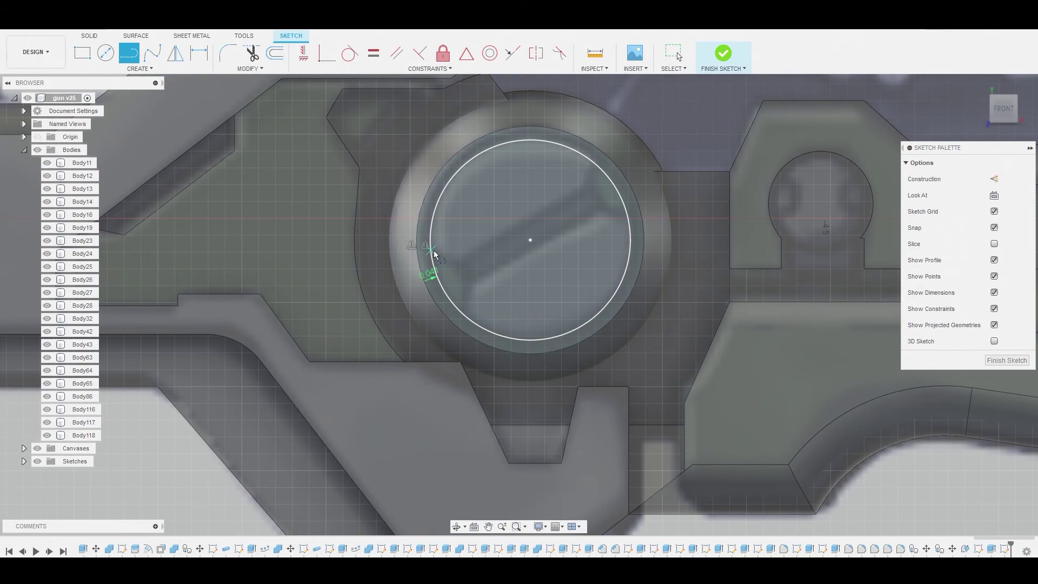
# - Draw the diagonal screw slot with flared ends inside the offset circle, tracing the canvas
pyautogui.click(465, 263)
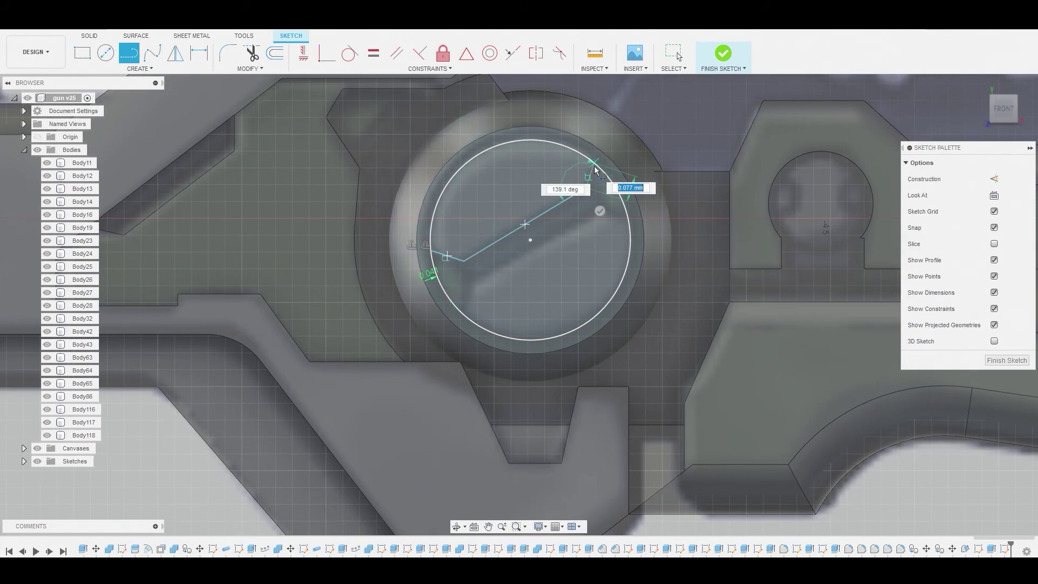
pyautogui.click(473, 287)
pyautogui.click(600, 209)
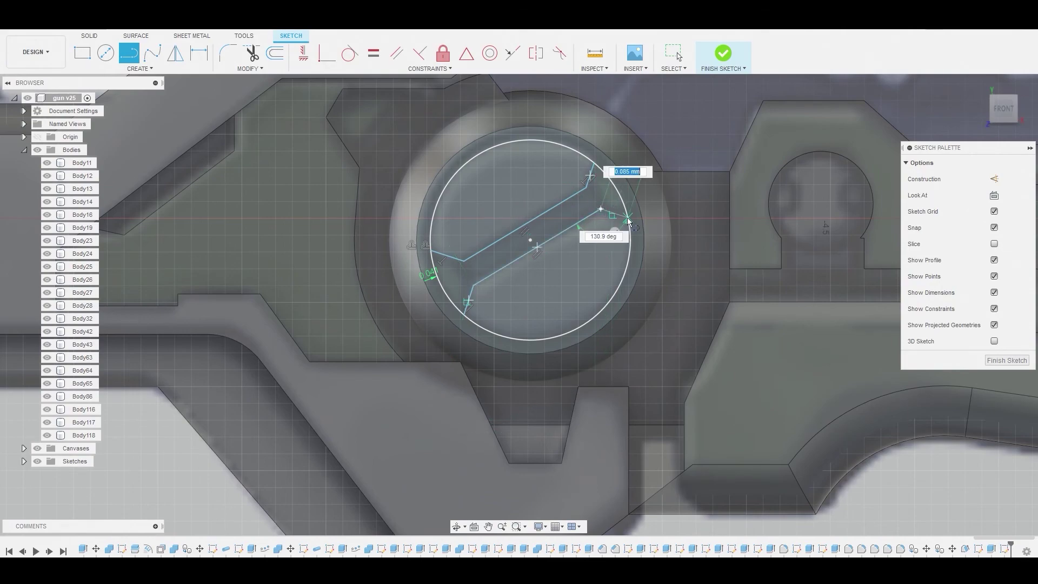
pyautogui.click(628, 219)
pyautogui.rightClick(581, 208)
pyautogui.click(614, 207)
# - Extrude the flared slot profile as a 0.028 mm deep cut into the round knob
pyautogui.click(567, 215)
pyautogui.rightClick(566, 215)
pyautogui.click(604, 201)
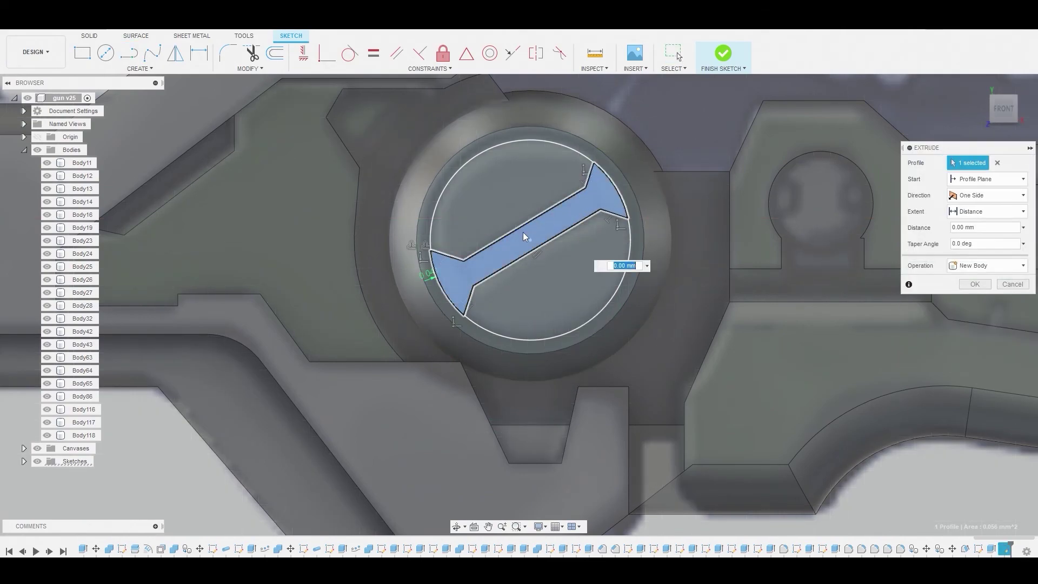
pyautogui.moveTo(476, 241); pyautogui.dragTo(483, 249)
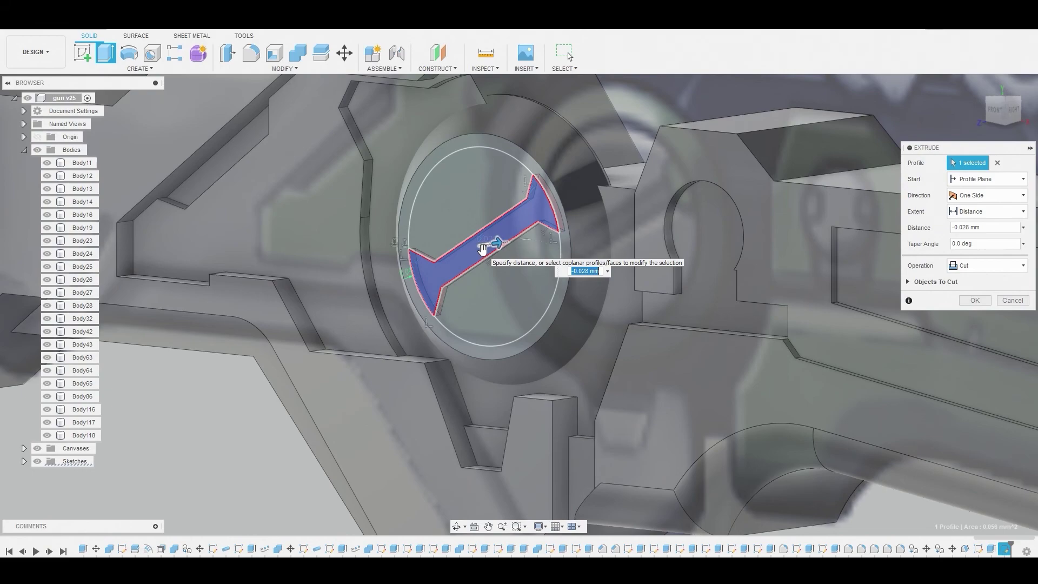
pyautogui.click(975, 300)
# - Cut a circular-section pipe groove of 0.042 mm along the round knob's front circular edge
pyautogui.scroll(-3, 612, 258)
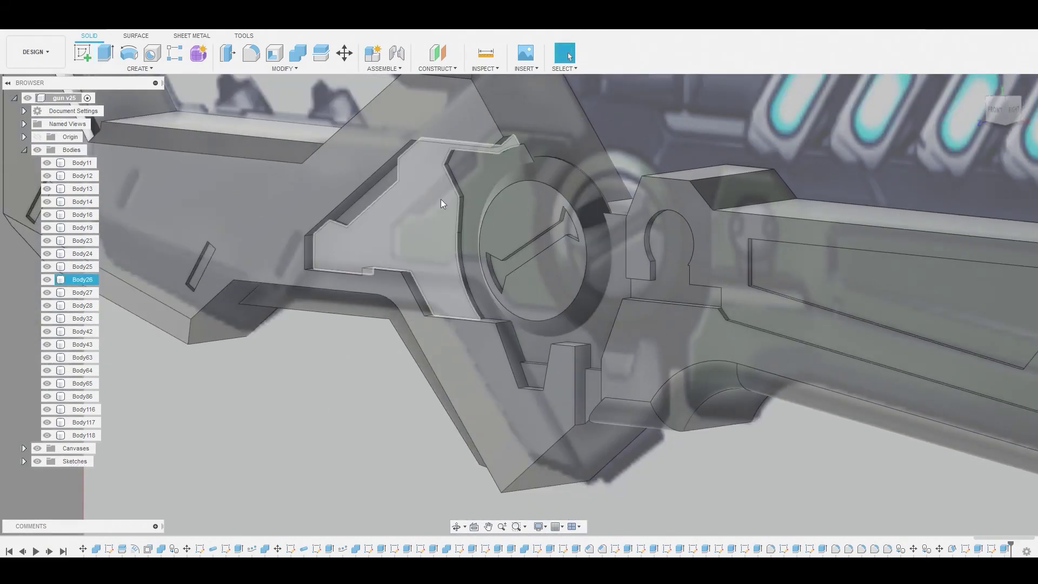
pyautogui.click(128, 69)
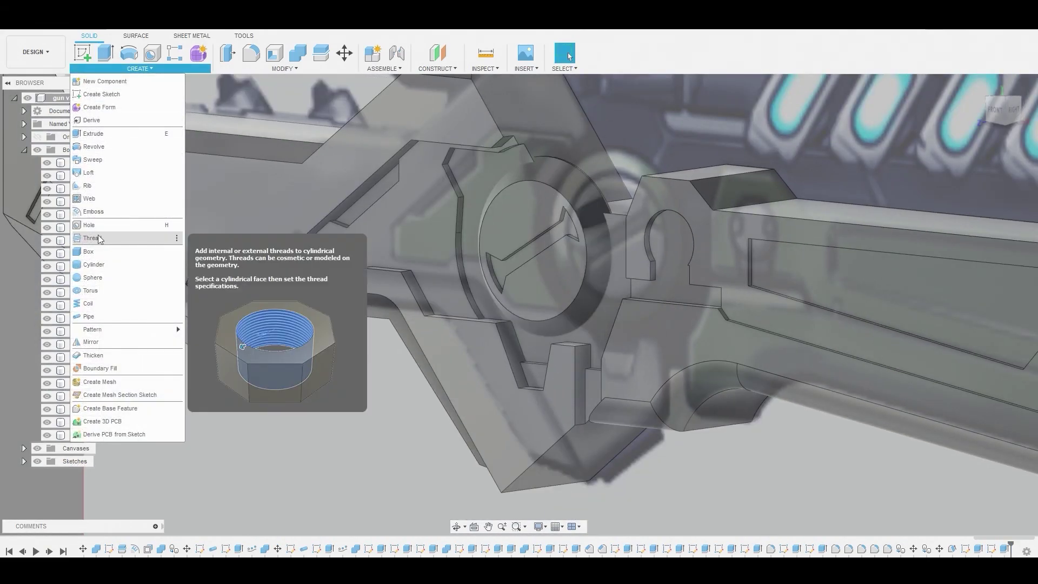
pyautogui.click(88, 316)
pyautogui.click(569, 314)
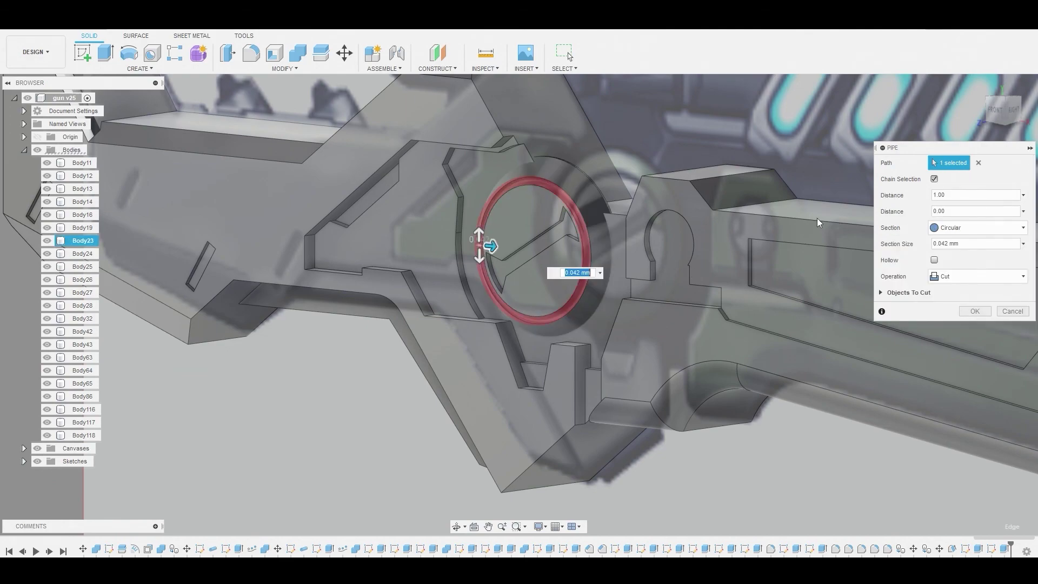
pyautogui.press('Return')
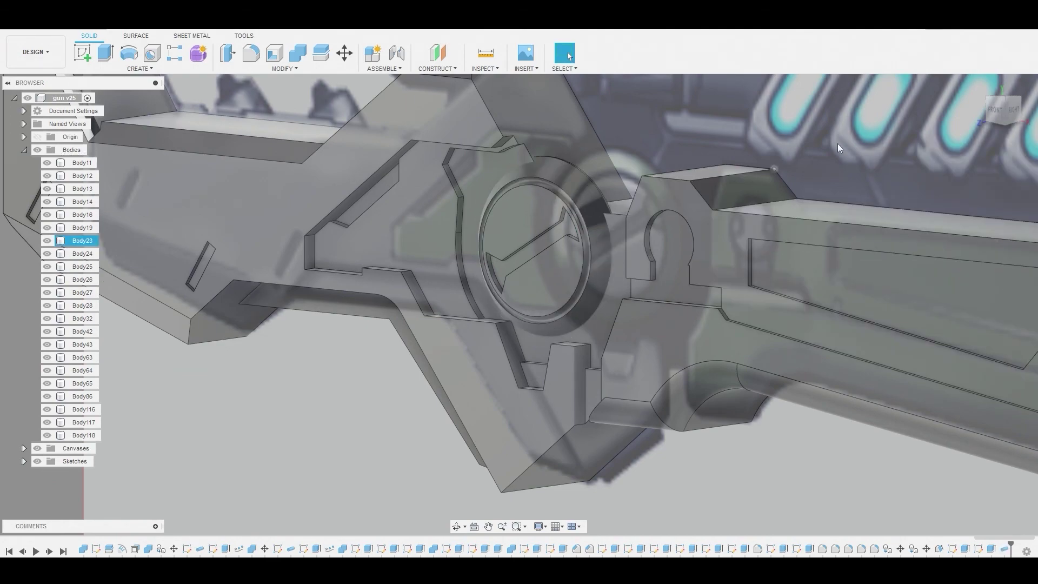
# - Move the slotted round knob body 0.049 mm outward in Z
pyautogui.rightClick(85, 240)
pyautogui.click(104, 247)
pyautogui.keyDown('shift'); pyautogui.moveTo(540, 302); pyautogui.dragTo(460, 325, button='middle'); pyautogui.keyUp('shift')
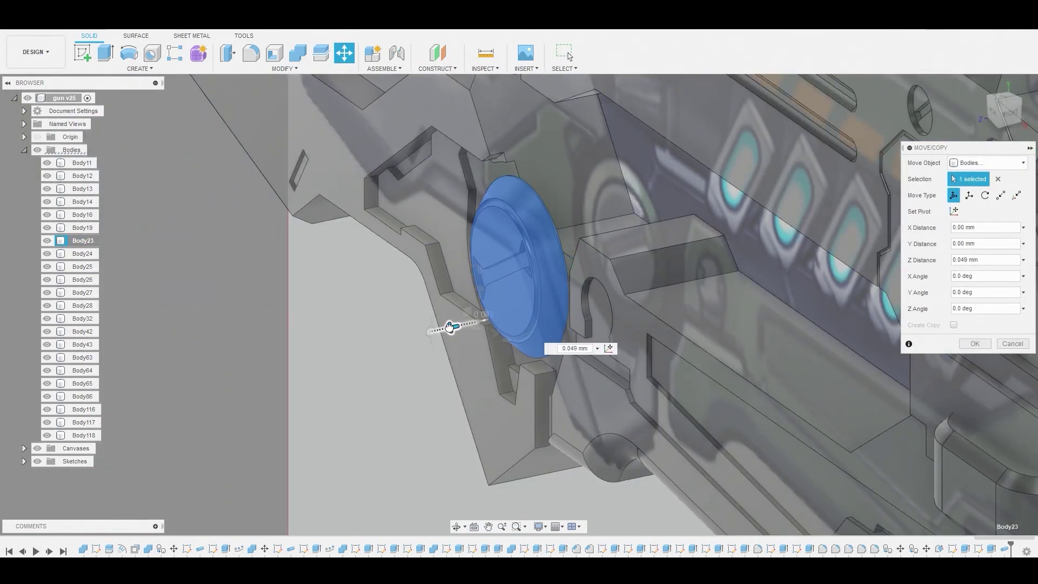